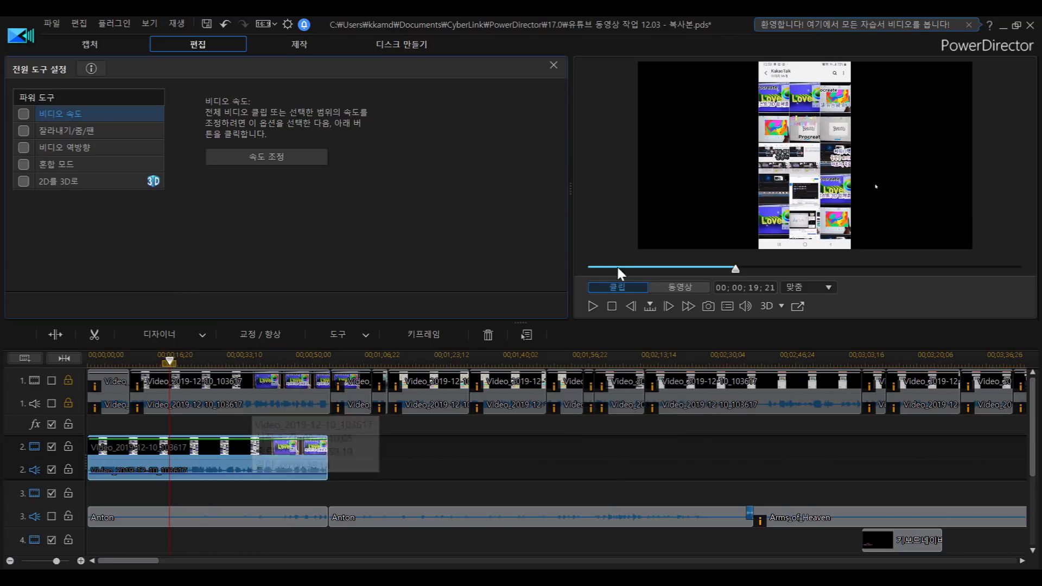
Play the timeline from about 10 seconds to hear the original-speed clip's audio on track 2
left_click(132, 365)
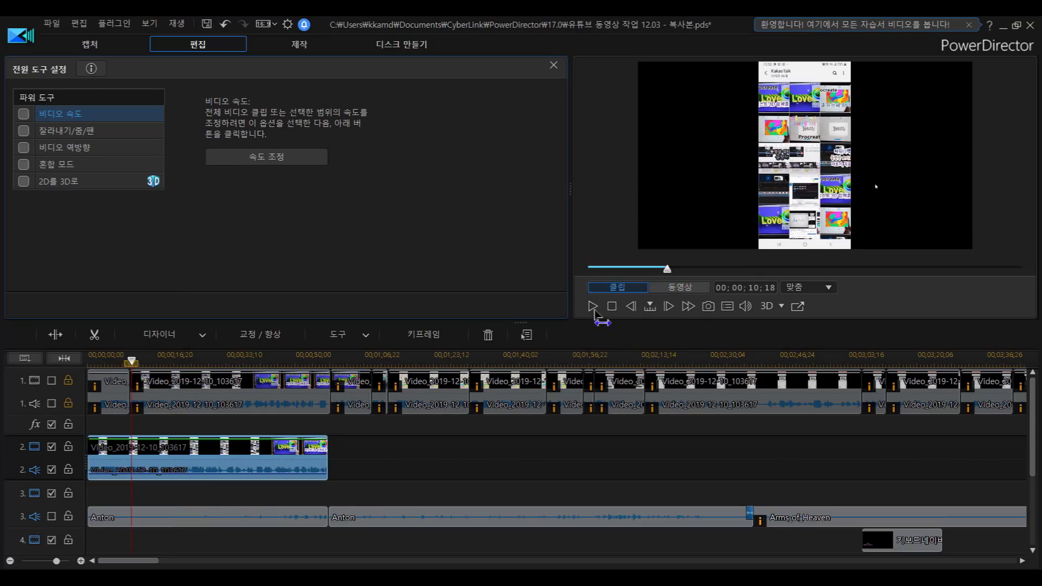
left_click(593, 308)
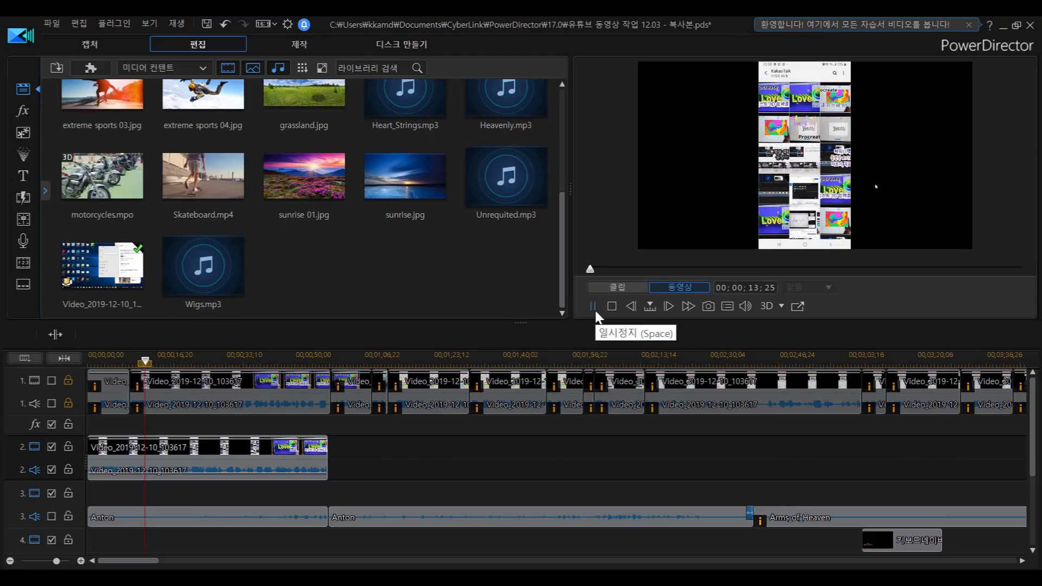
left_click(593, 303)
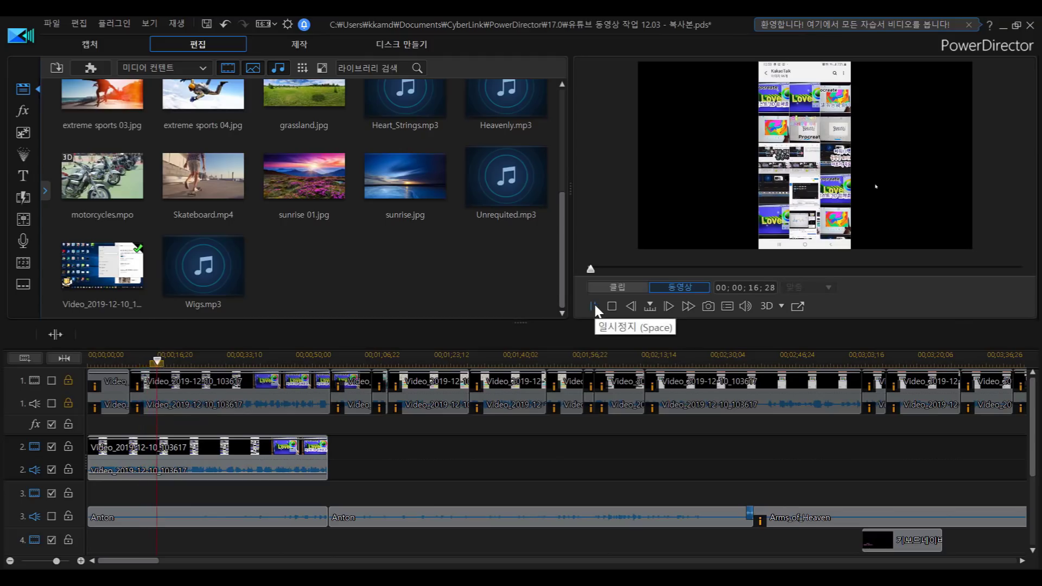
left_click(593, 305)
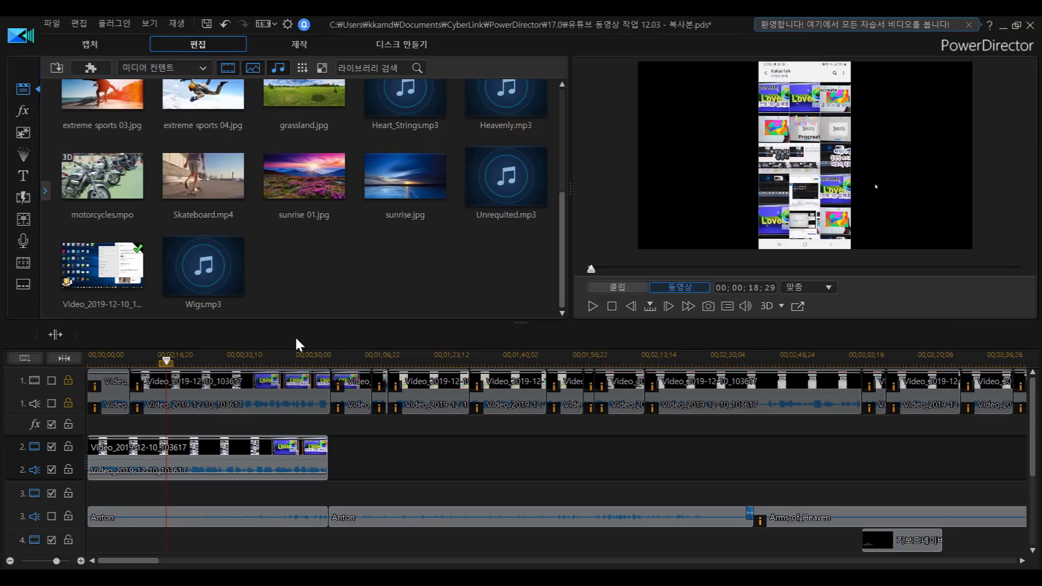
Play the timeline with audio track 1 enabled and track 2 muted for comparison, and restore track 2 as the audible track
left_click(52, 469)
left_click(52, 403)
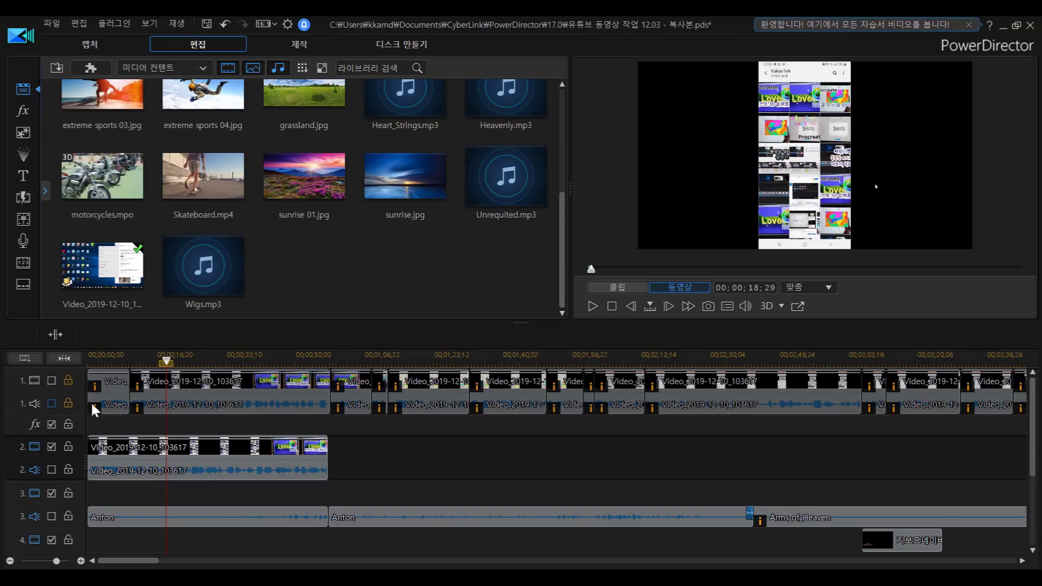
left_click(598, 306)
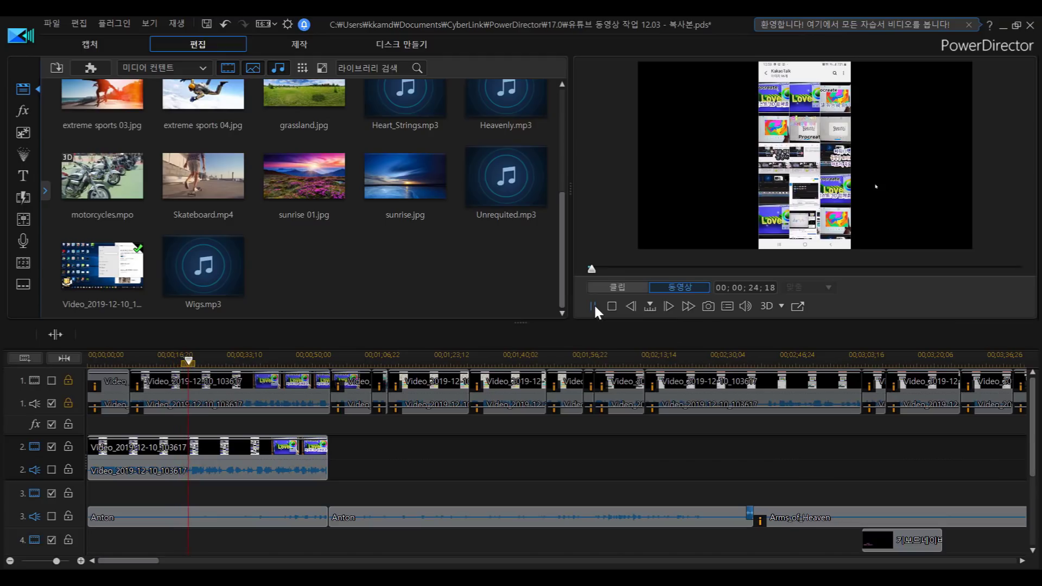
left_click(594, 305)
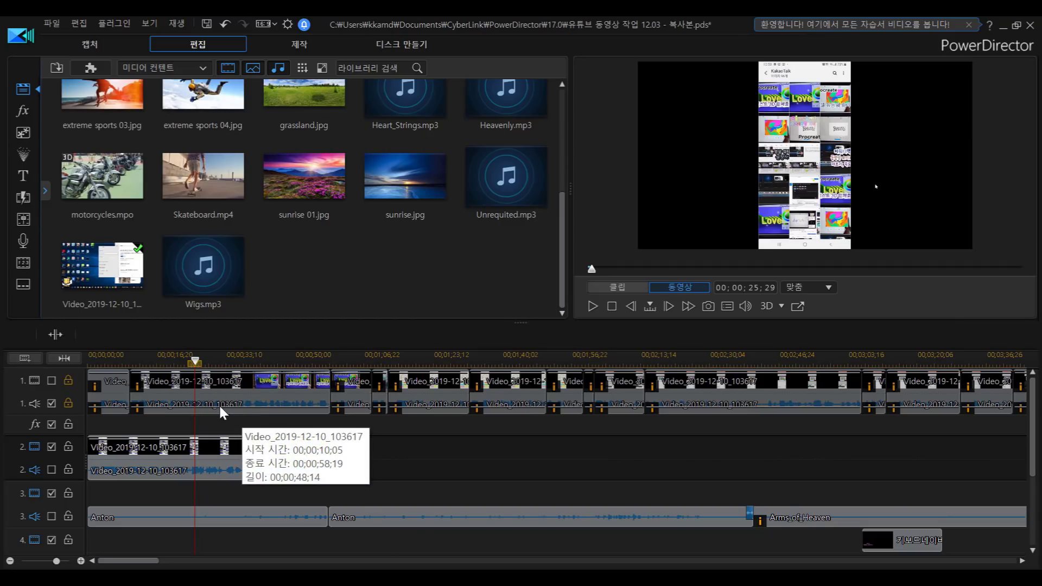
left_click(51, 404)
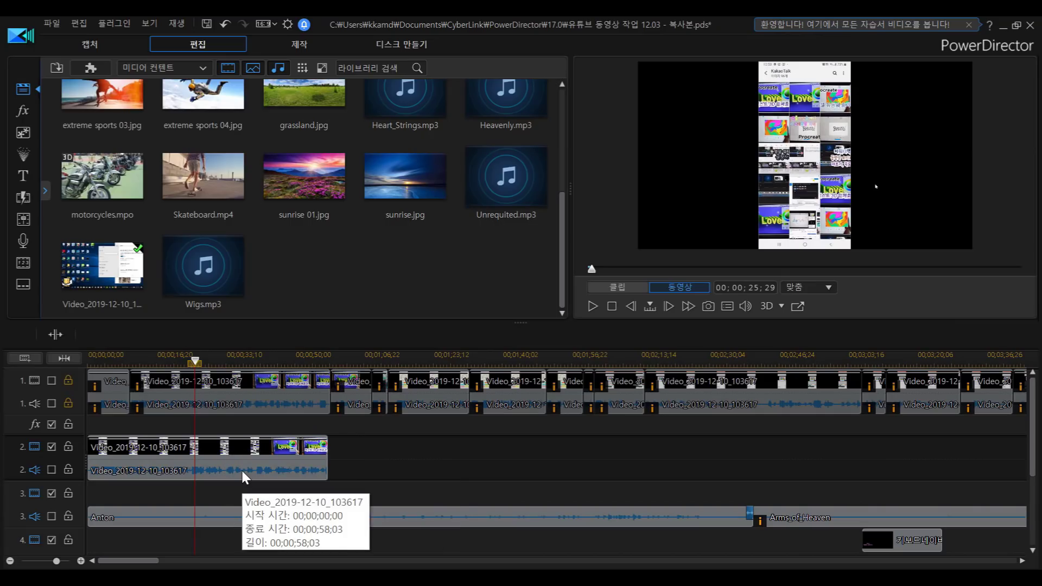
left_click(52, 469)
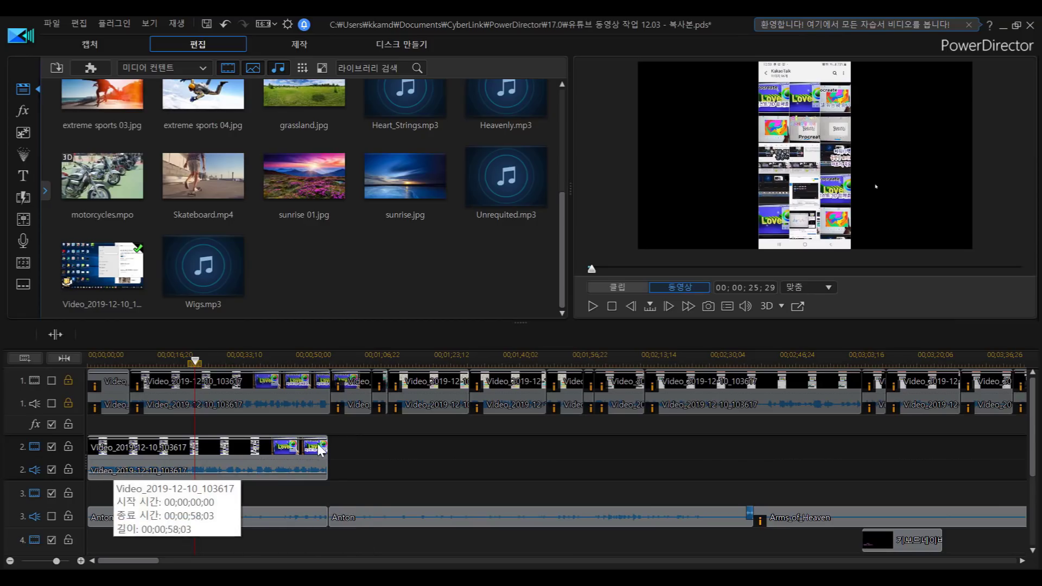
Speed up the entire clip on track 2 with the Video Speed tool, setting its new length to 00;00;45;03
left_click(228, 458)
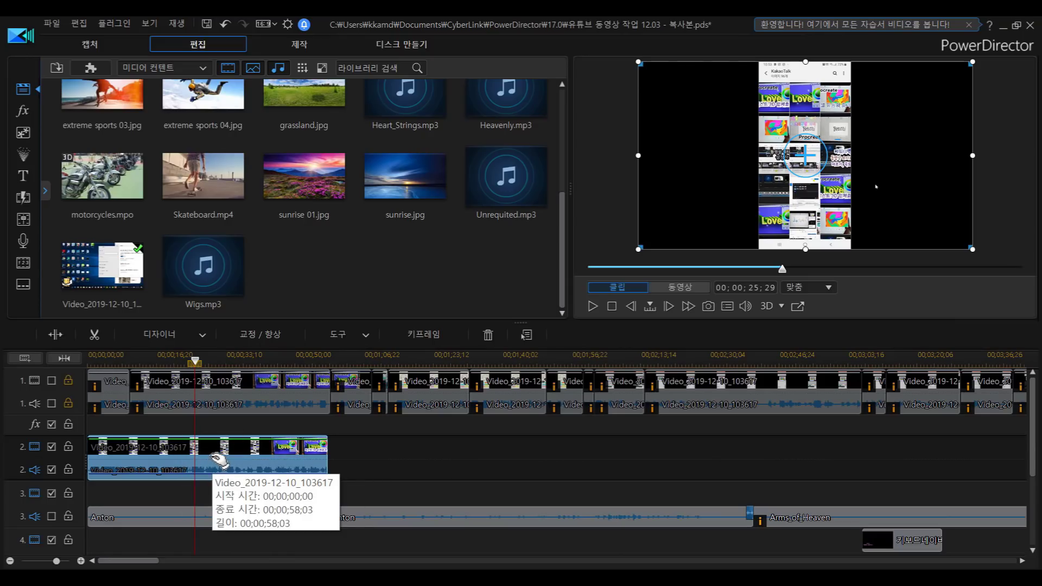
mouse_move(138, 425)
left_mouse_down()
mouse_move(328, 471)
mouse_move(358, 493)
left_mouse_up()
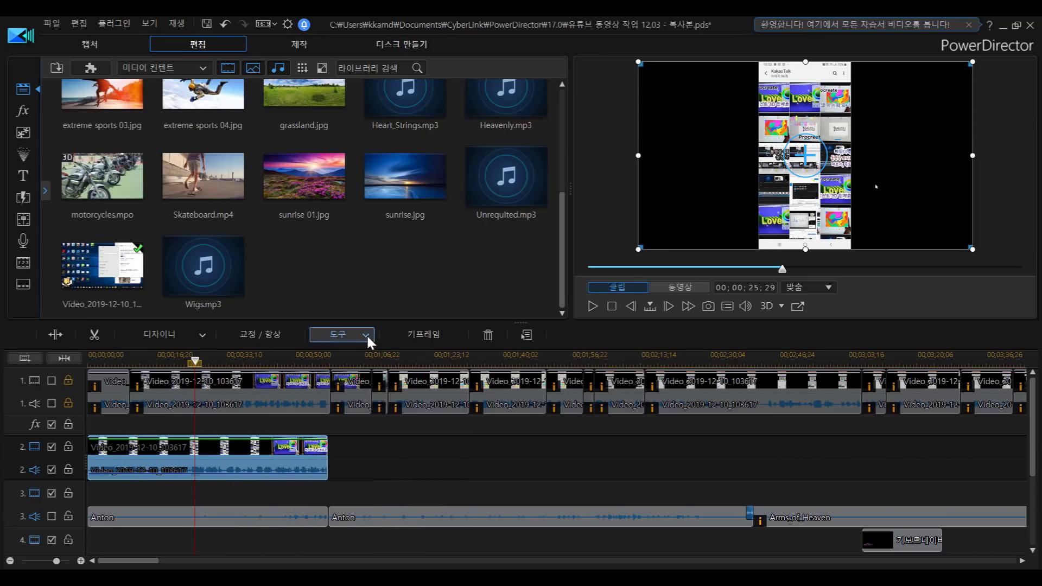
left_click_drag(296, 317, 387, 353)
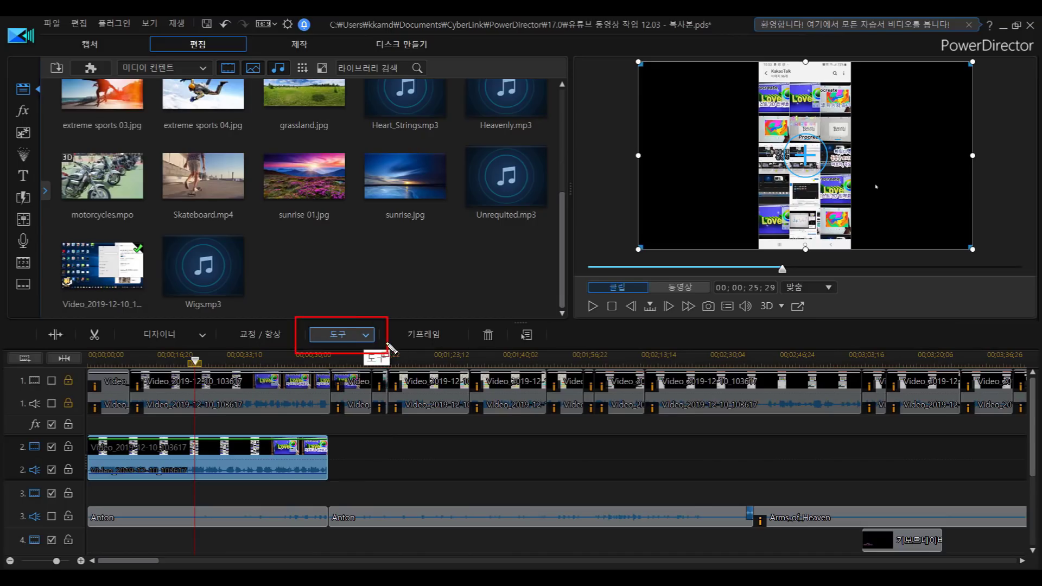
left_click(365, 342)
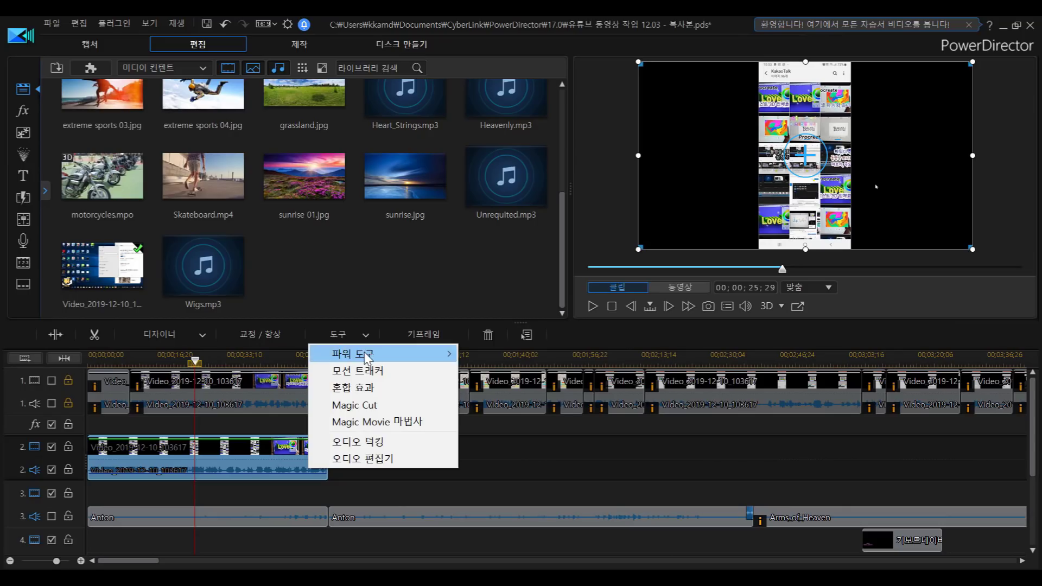
mouse_move(368, 359)
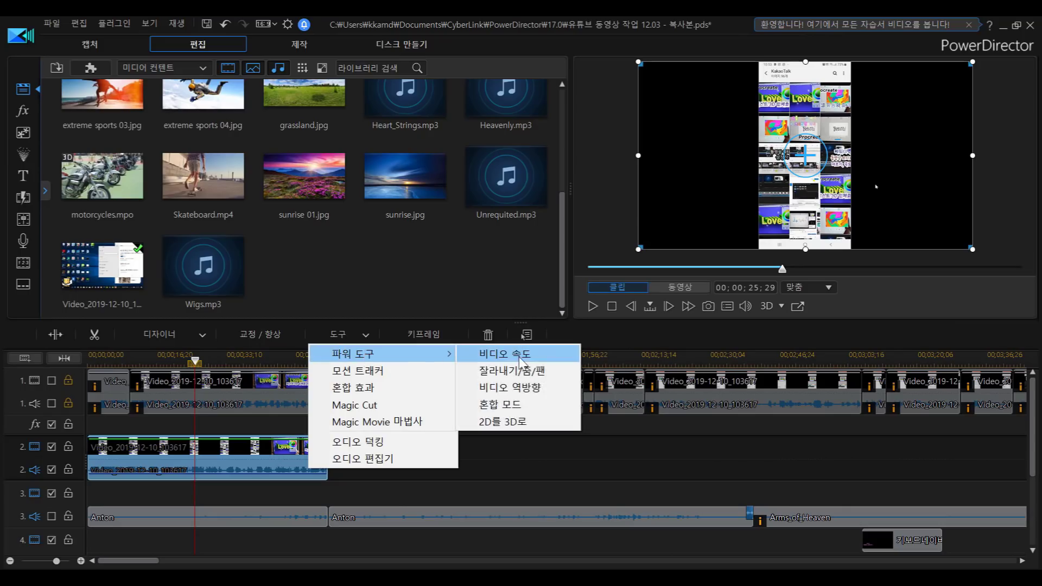
left_click(522, 356)
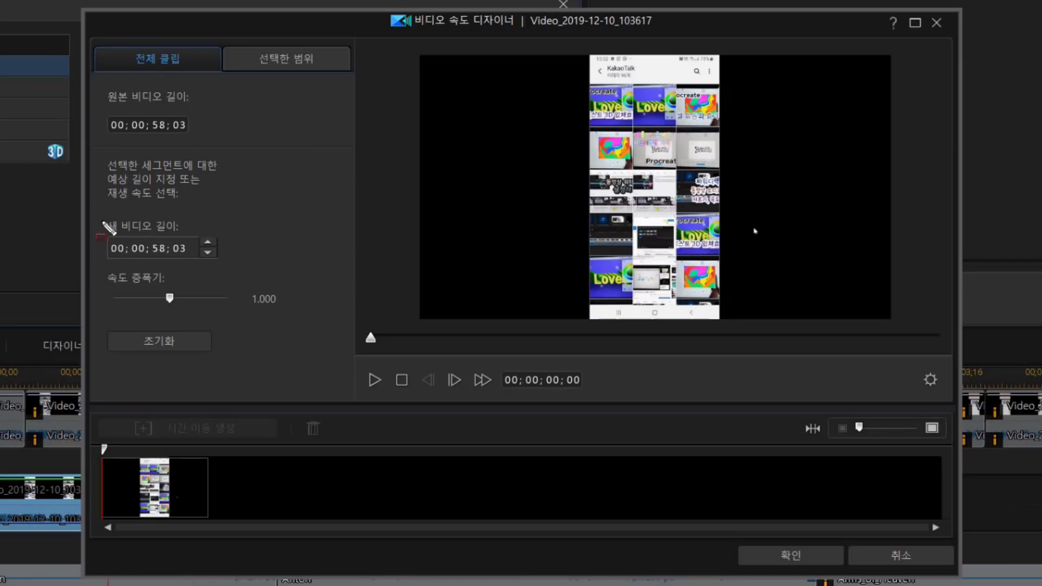
mouse_move(189, 234)
left_mouse_down()
mouse_move(293, 273)
mouse_move(255, 273)
left_mouse_up()
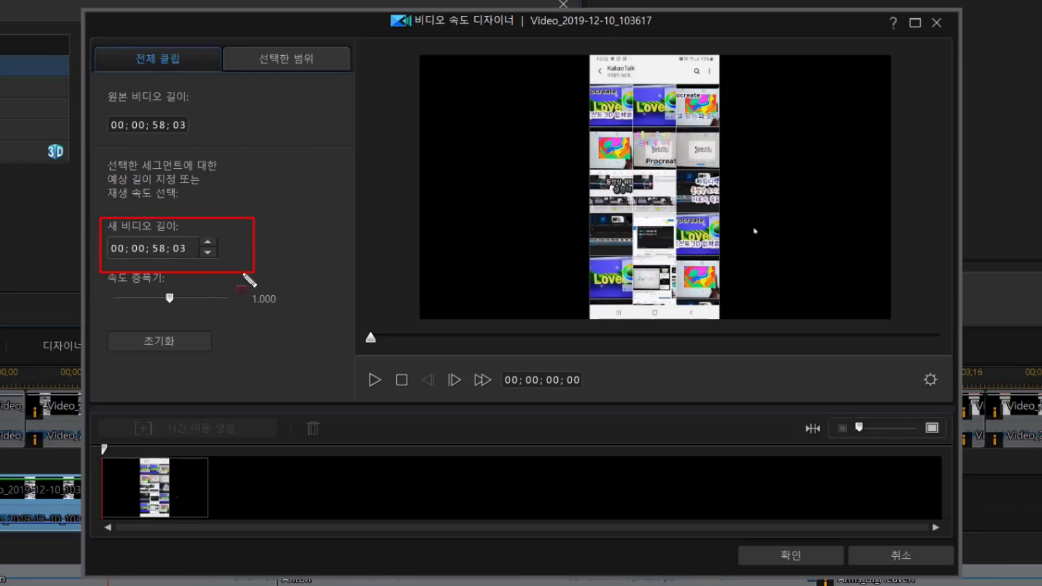
mouse_move(174, 264)
left_mouse_down()
mouse_move(183, 270)
mouse_move(168, 256)
left_mouse_up()
left_click(159, 249)
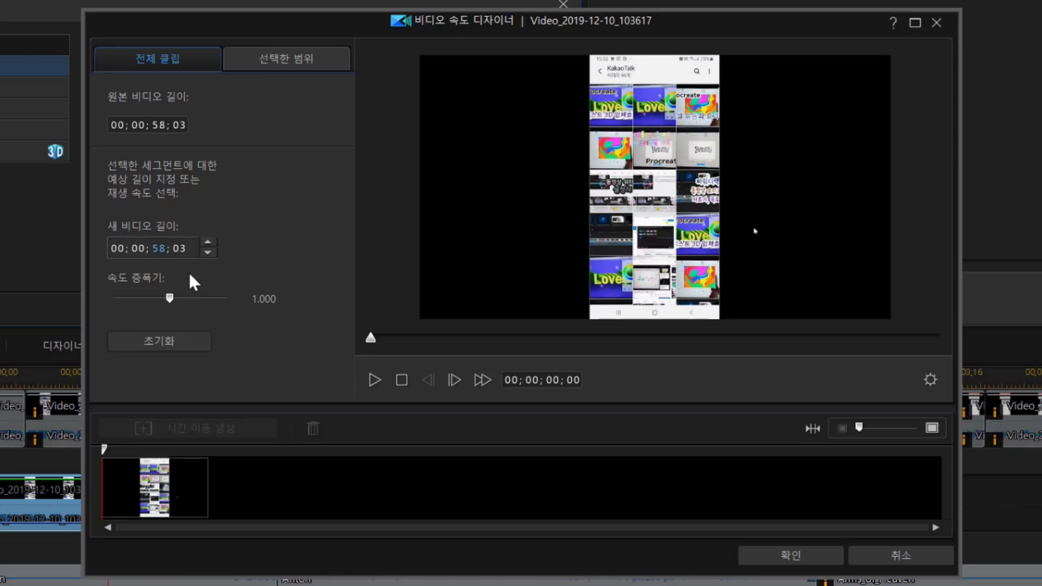
type("45")
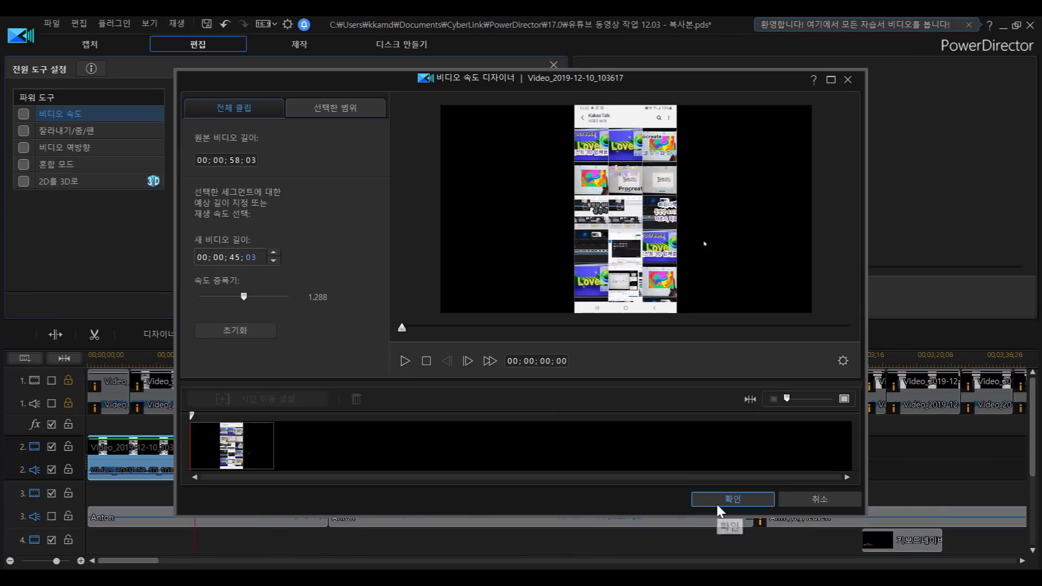
left_click(768, 557)
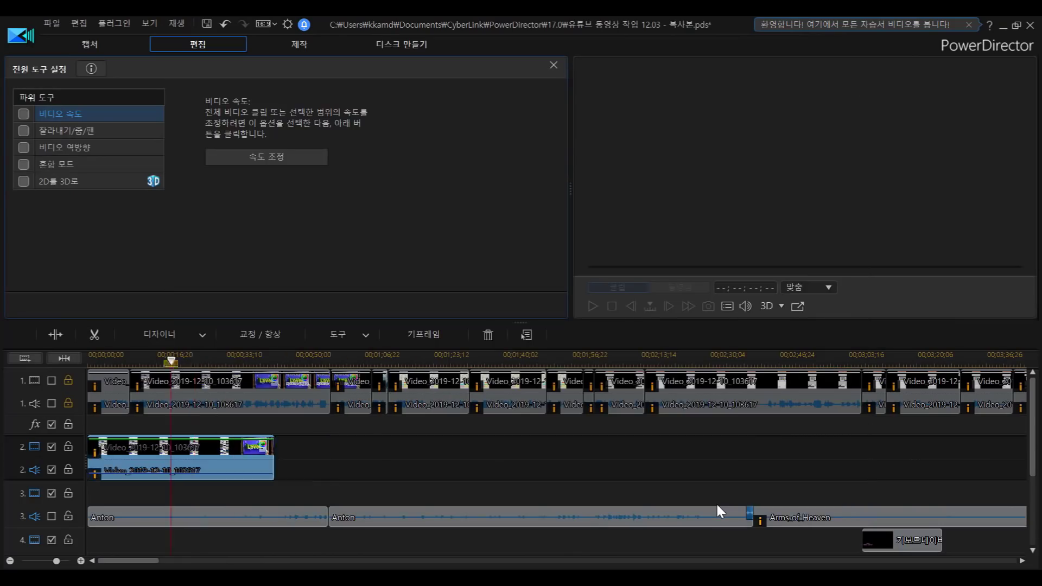
Play the shortened track 2 clip from about 8 seconds to check how its audio sounds
mouse_move(109, 466)
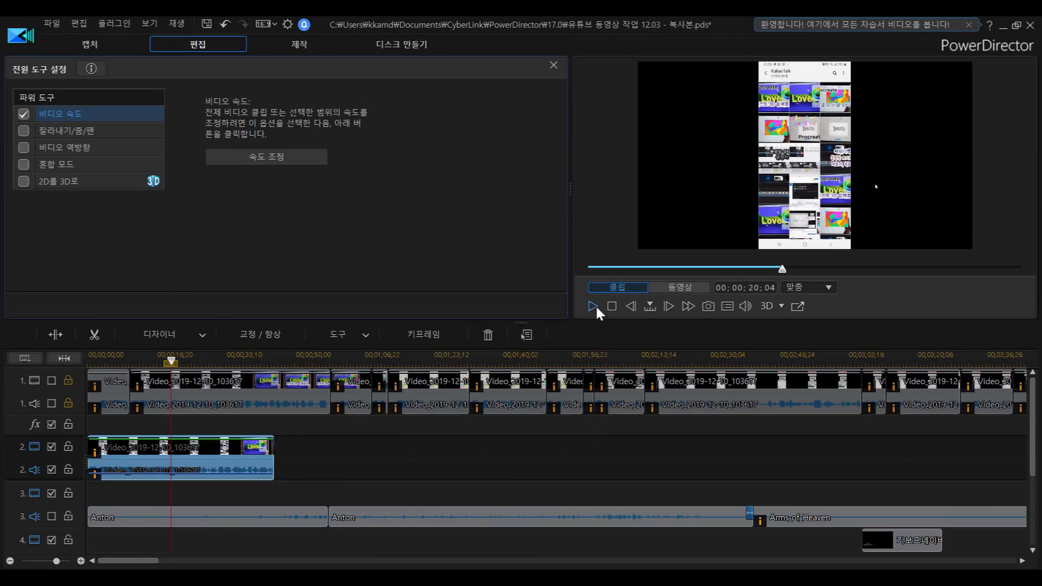
left_click(595, 307)
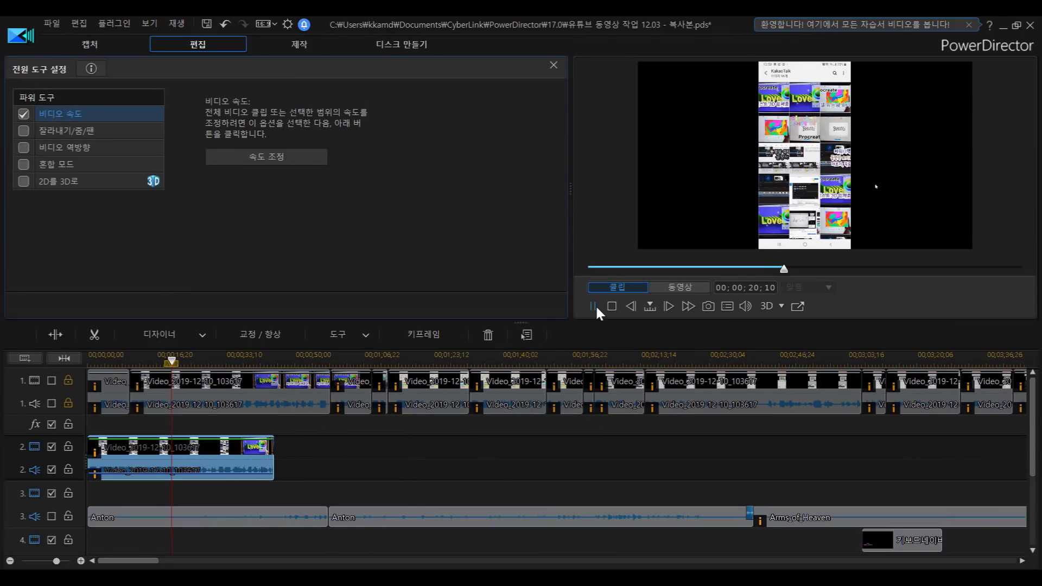
left_click(181, 361)
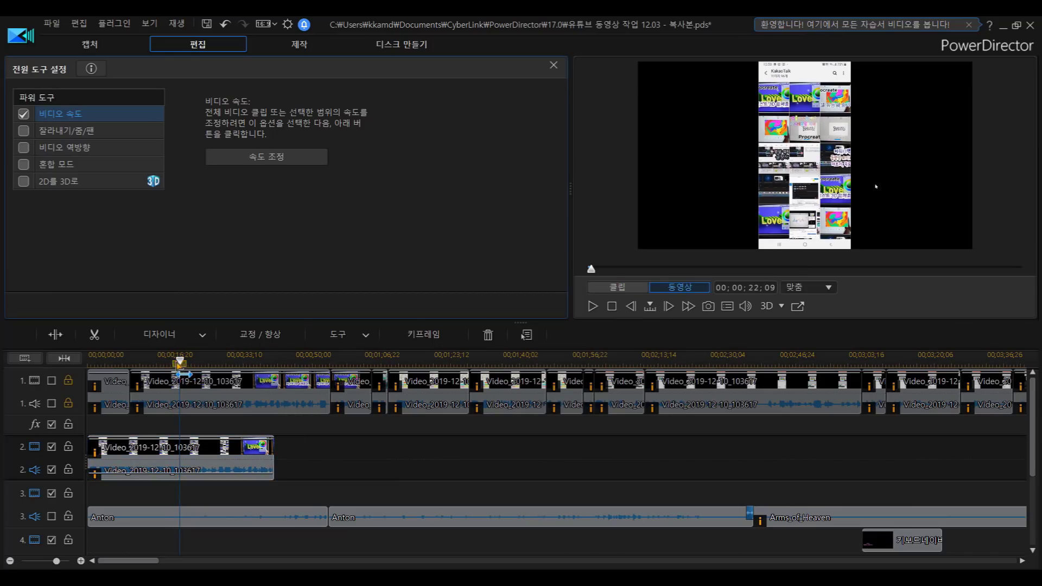
left_click(121, 363)
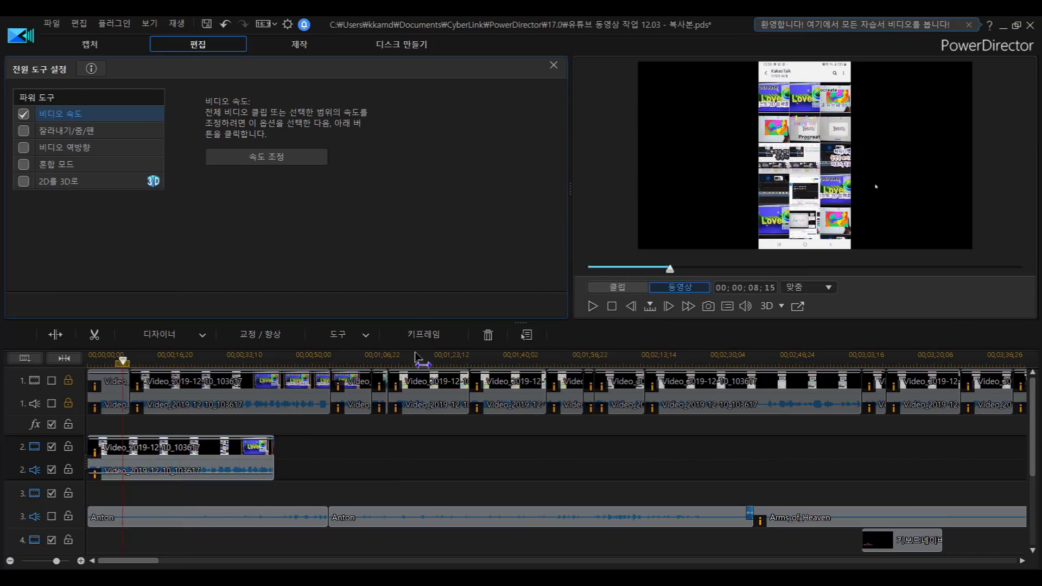
left_click(592, 306)
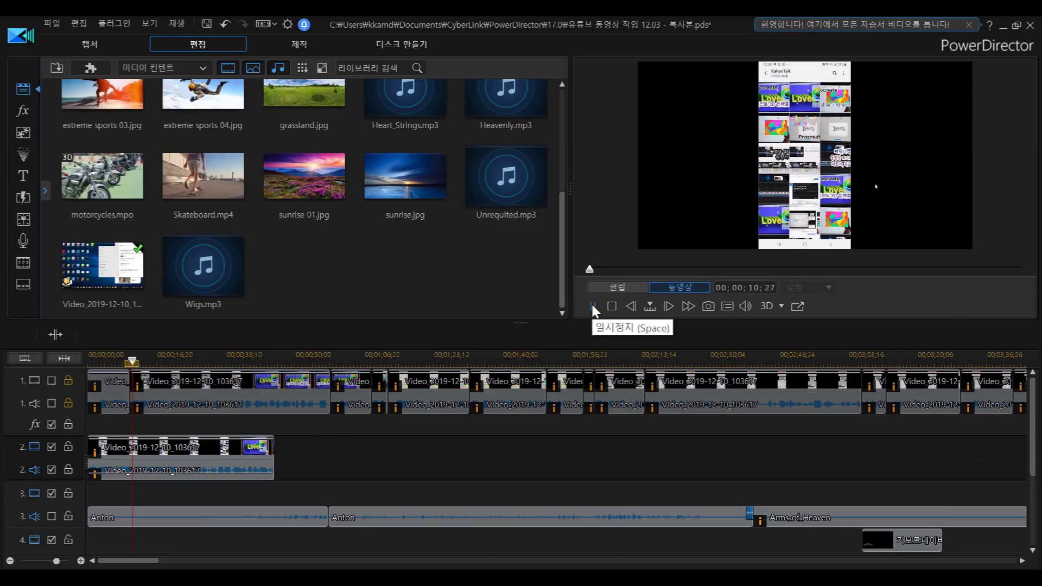
left_click(593, 307)
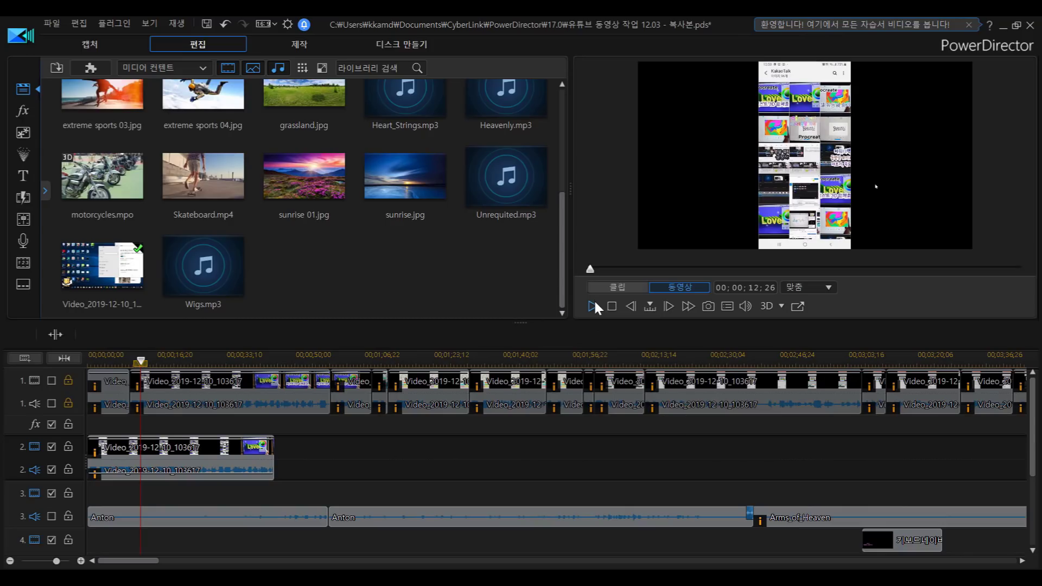
Apply the track 2 clip's Video Speed audio settings with audio kept and audio pitch maintained (0.5X - 2X)
left_click(219, 465)
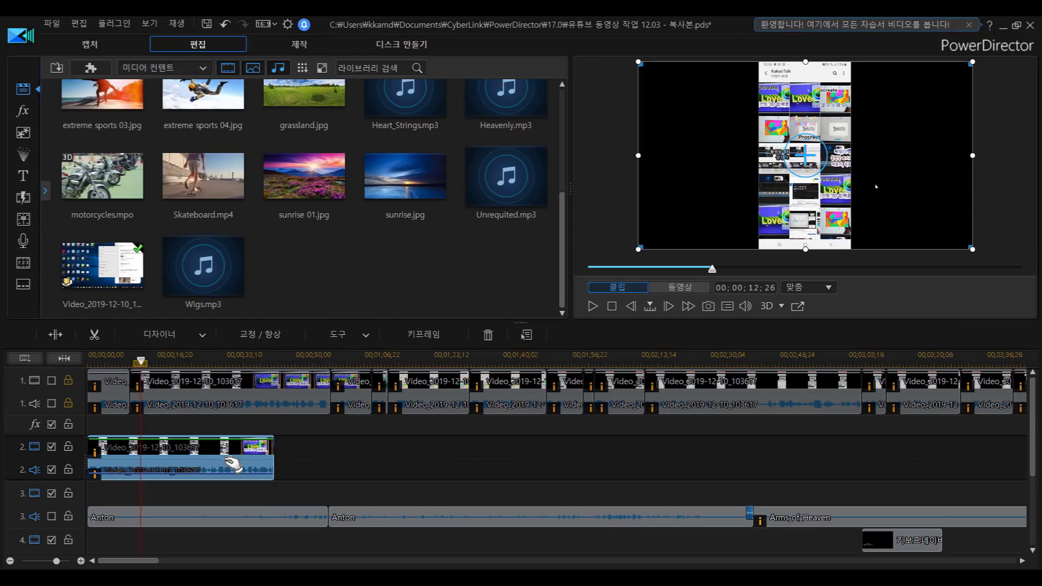
left_click(336, 337)
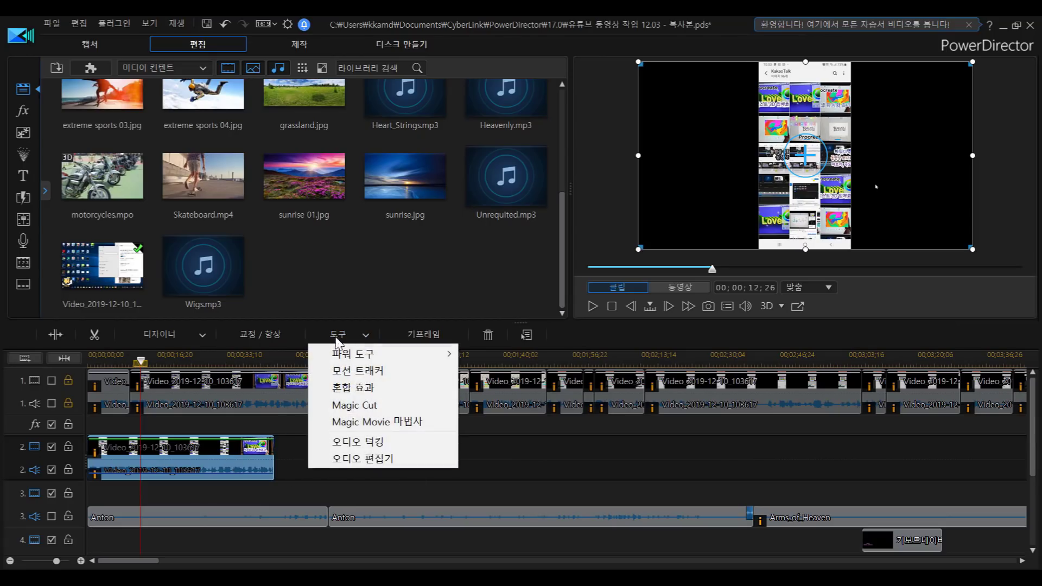
mouse_move(342, 356)
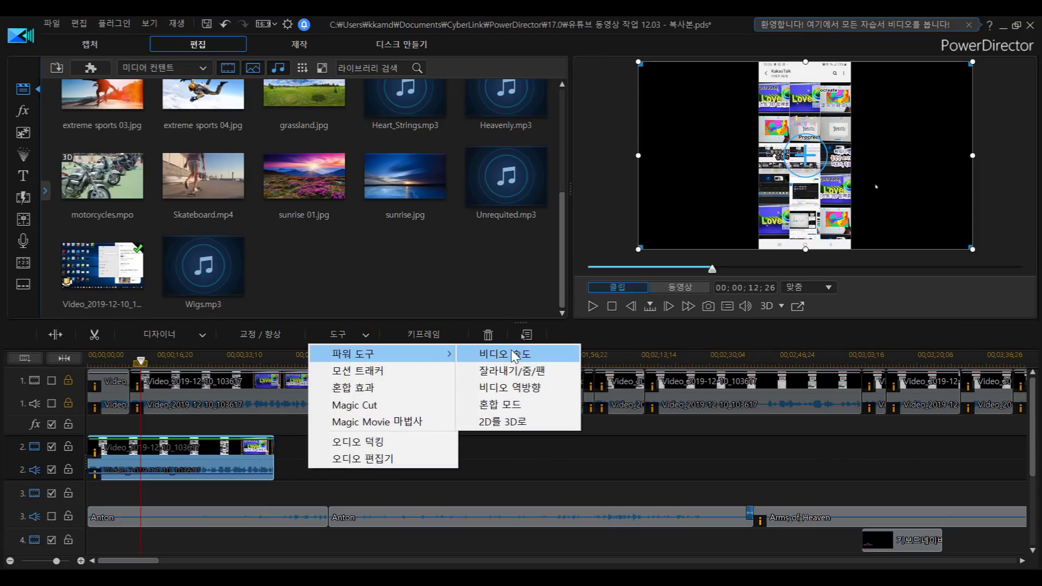
left_click(507, 354)
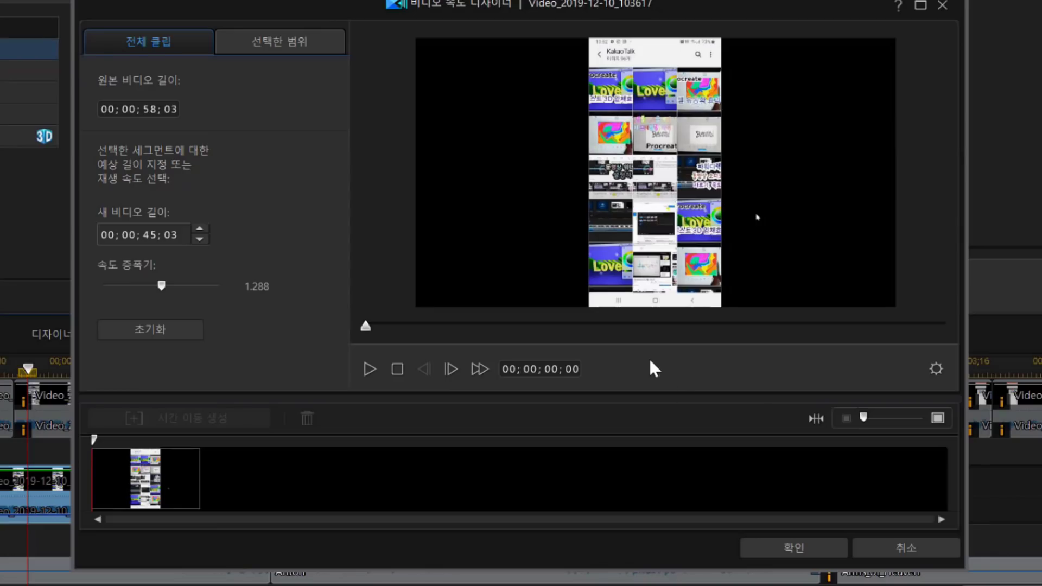
left_click(935, 370)
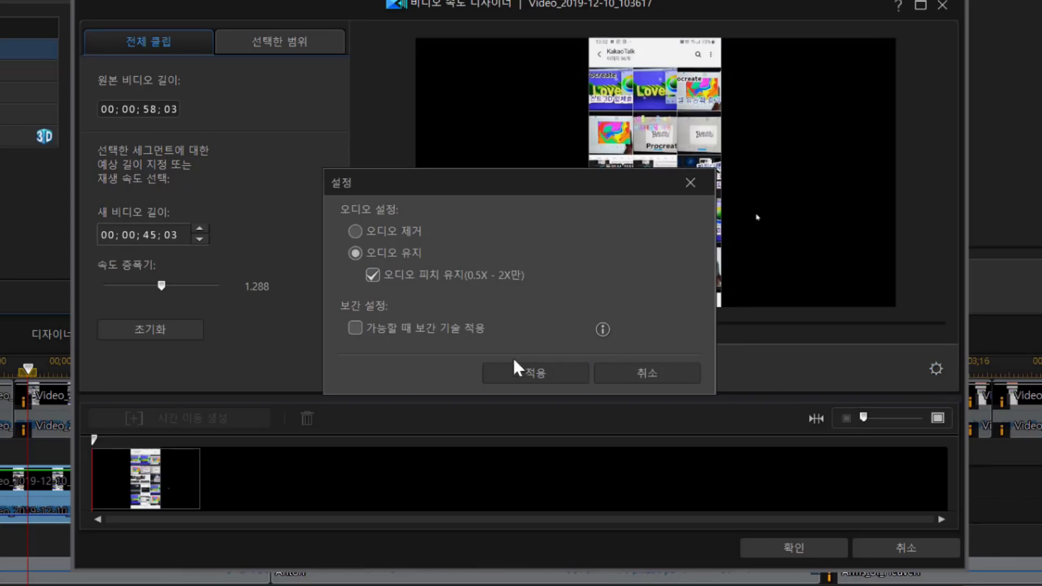
left_click(525, 373)
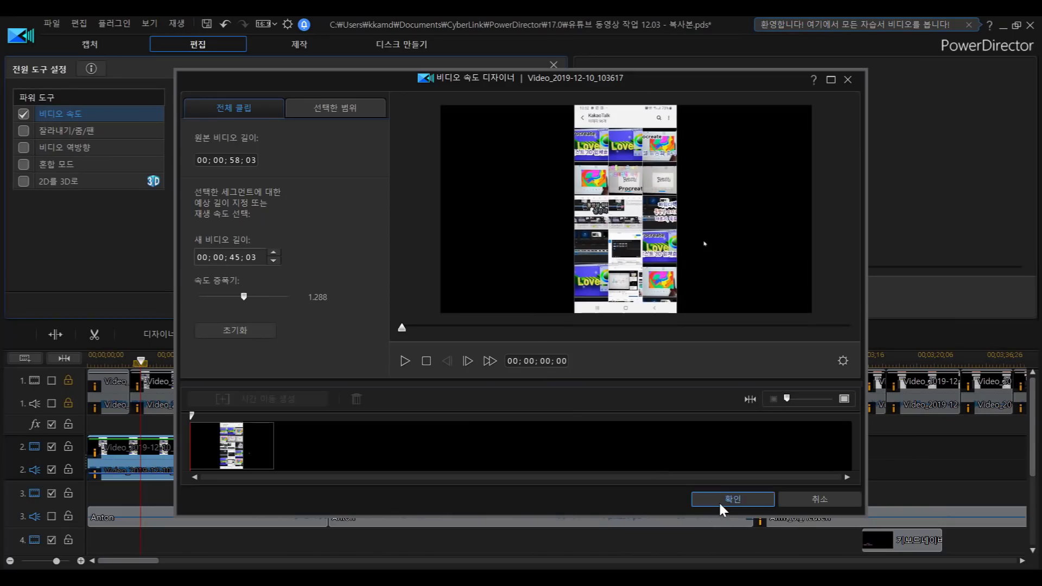
left_click(720, 505)
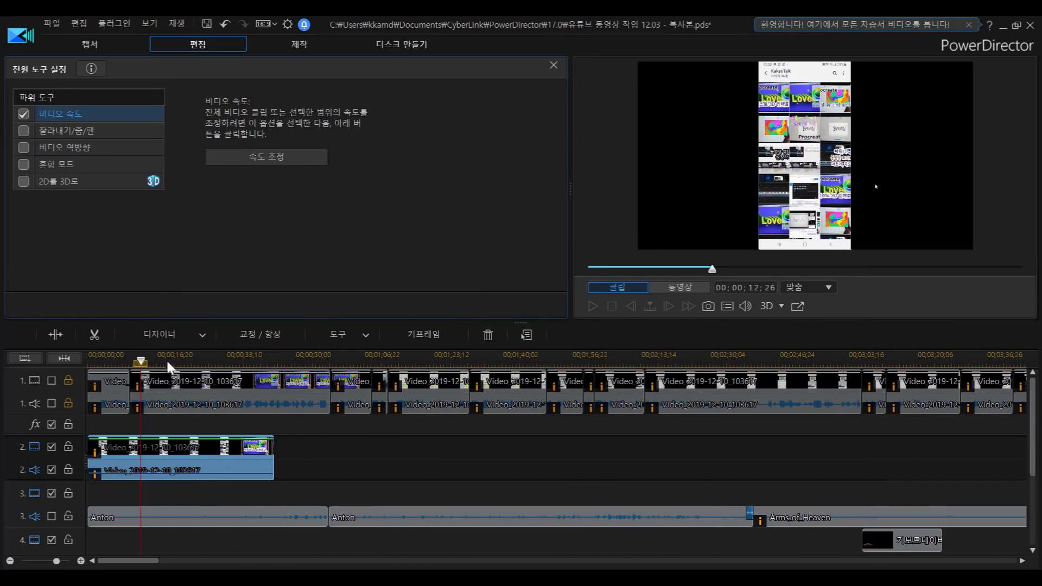
Play the track 2 clip from the current playhead position to check its audio with the pitch setting applied
left_click(592, 307)
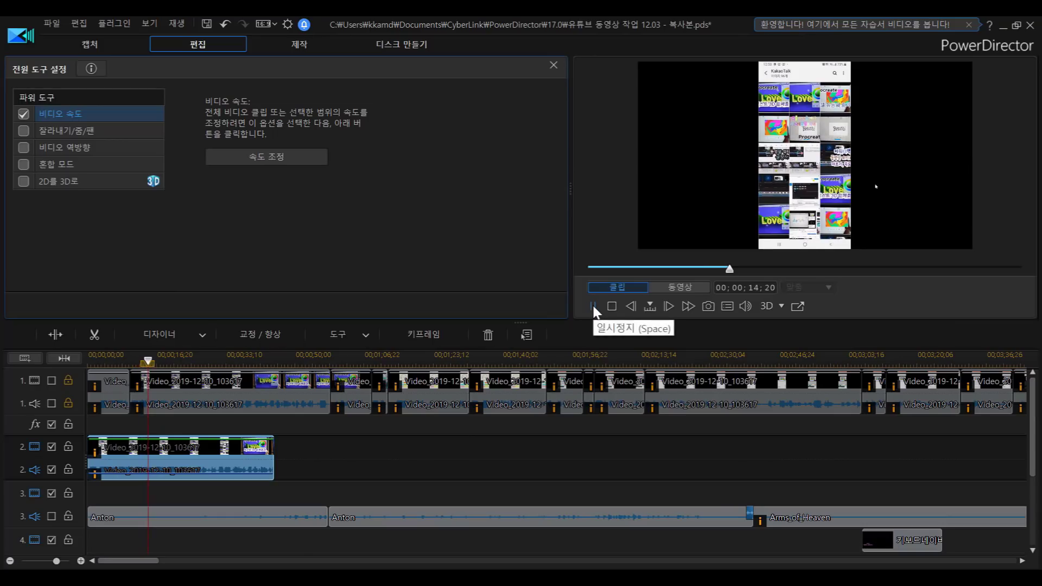
left_click(594, 307)
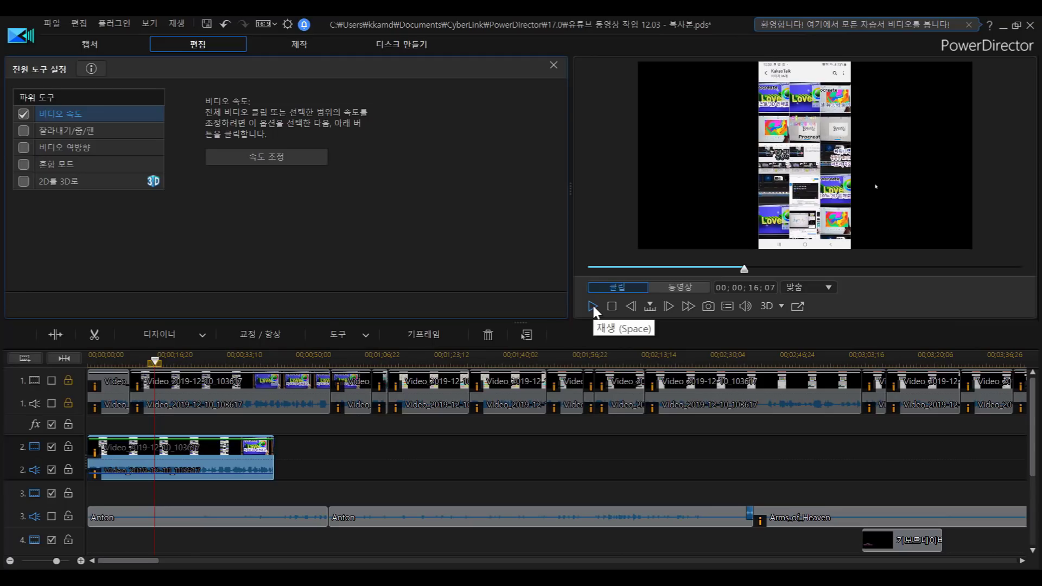
left_click(593, 307)
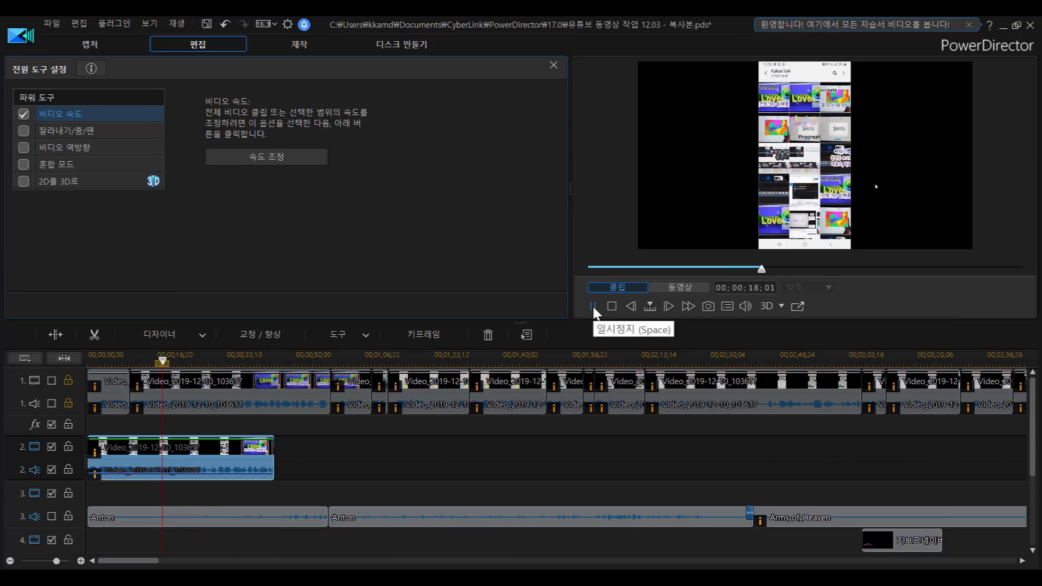
Speed up the entire track 2 clip to a new video length of 00;00;30;03 and play it to check its audio
left_click(592, 307)
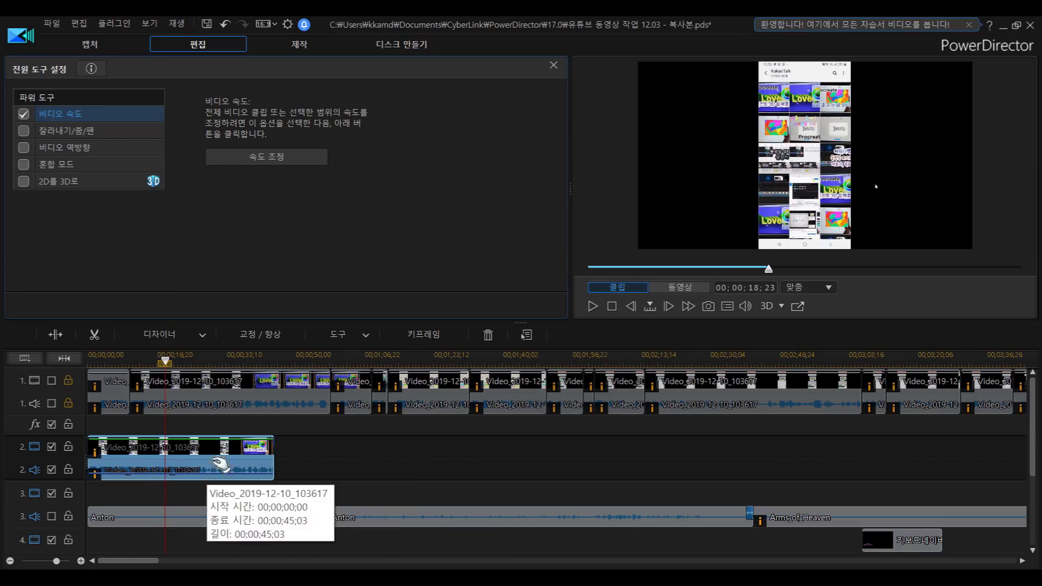
left_click(359, 333)
mouse_move(369, 354)
left_click(500, 354)
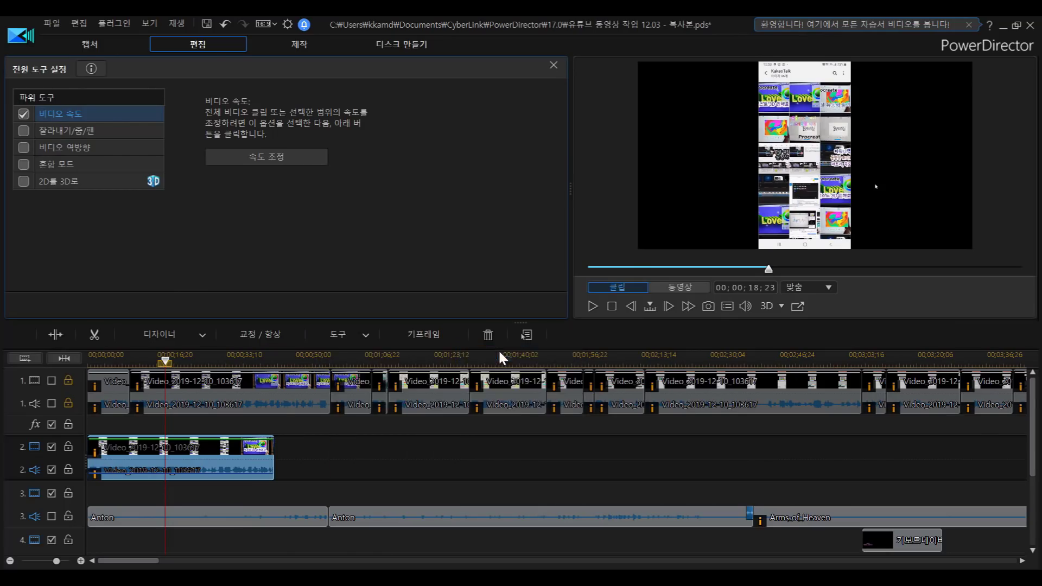
left_click(944, 383)
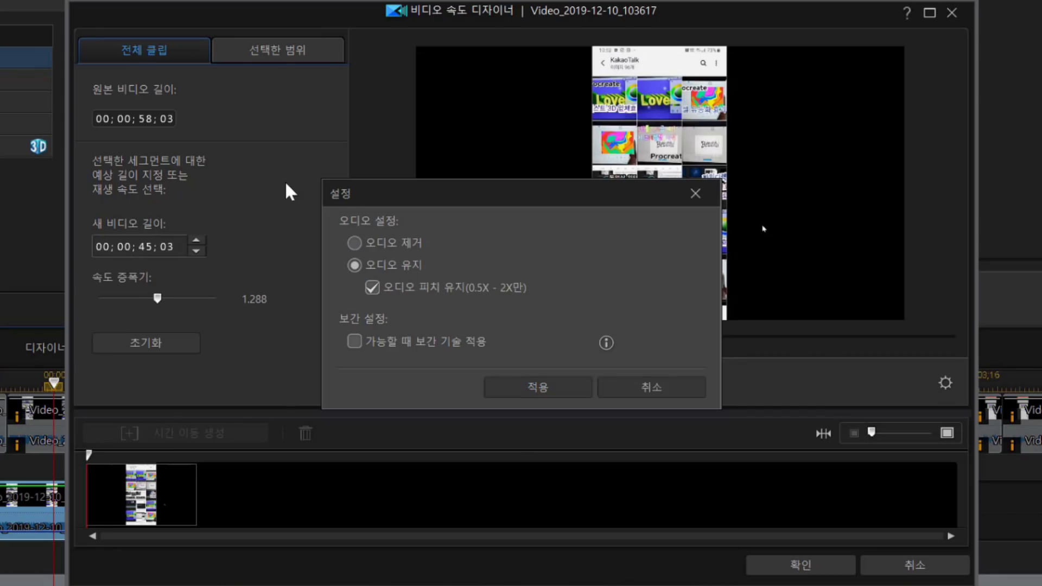
left_click(696, 194)
left_click(149, 246)
type("30")
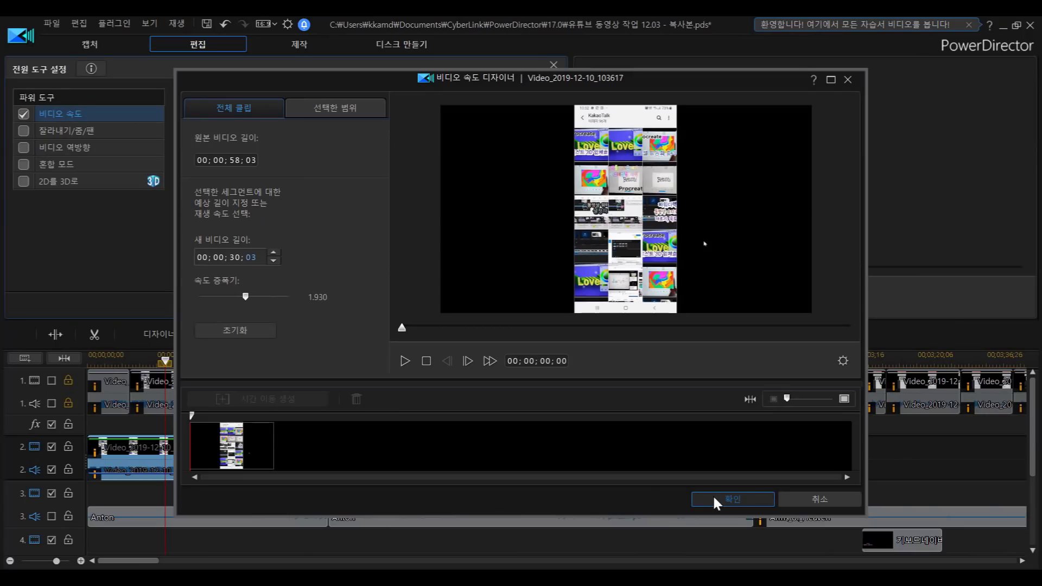
left_click(713, 497)
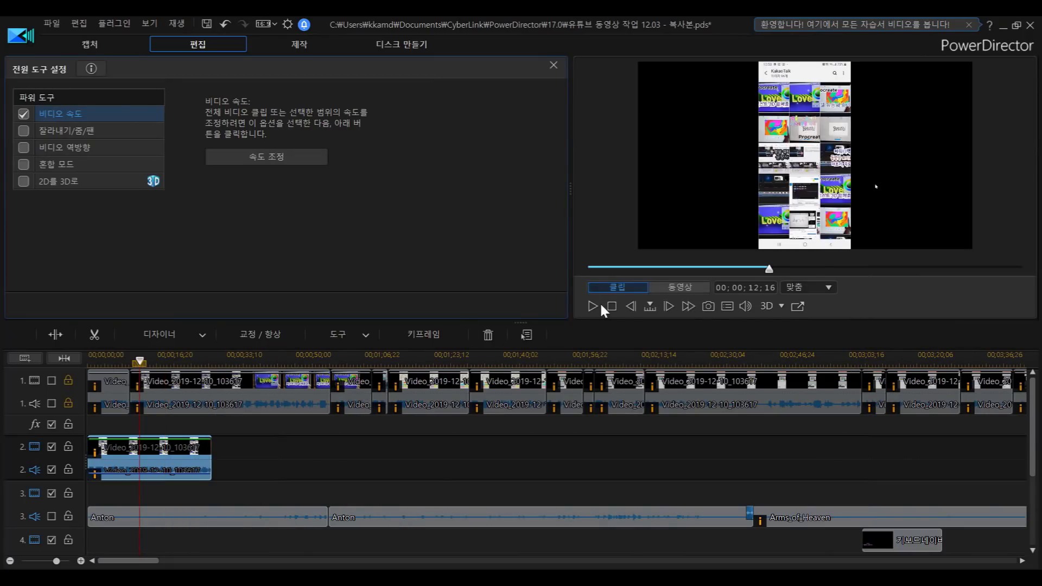
left_click(591, 307)
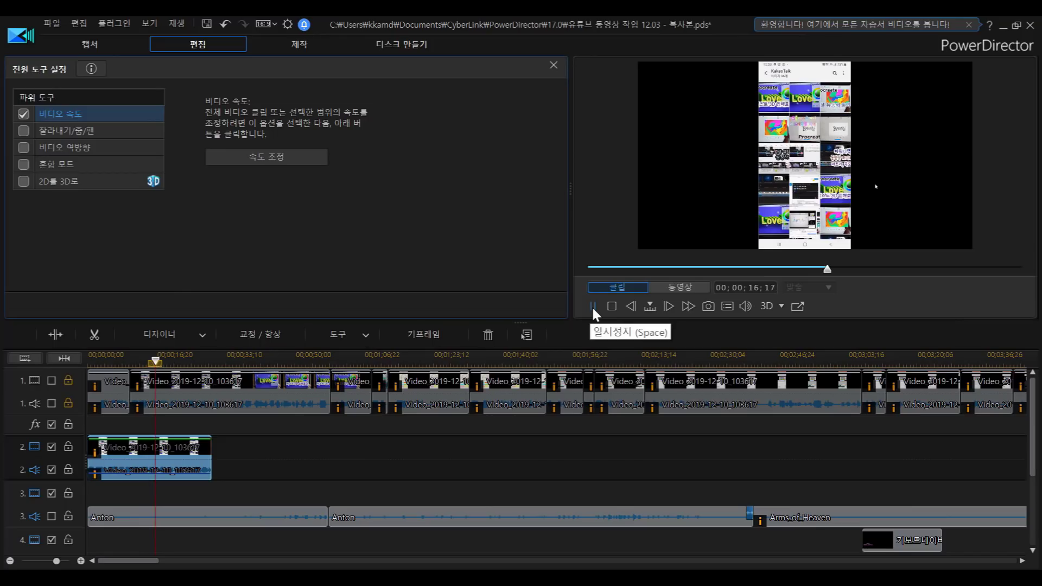
left_click(592, 307)
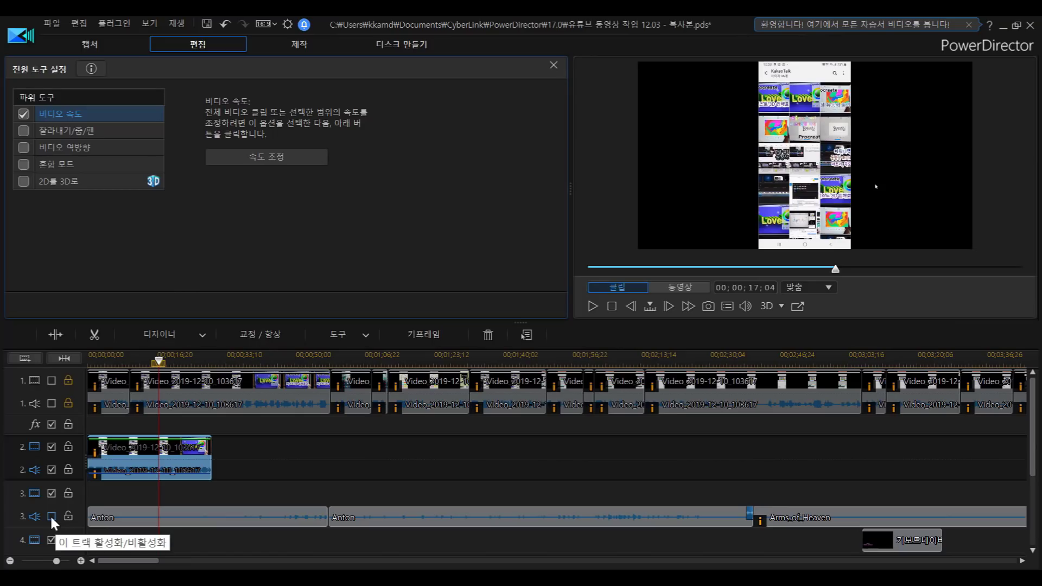
Disable track 2's video and audio, enable track 3's audio, and play the timeline to hear track 3 alone
left_click(51, 446)
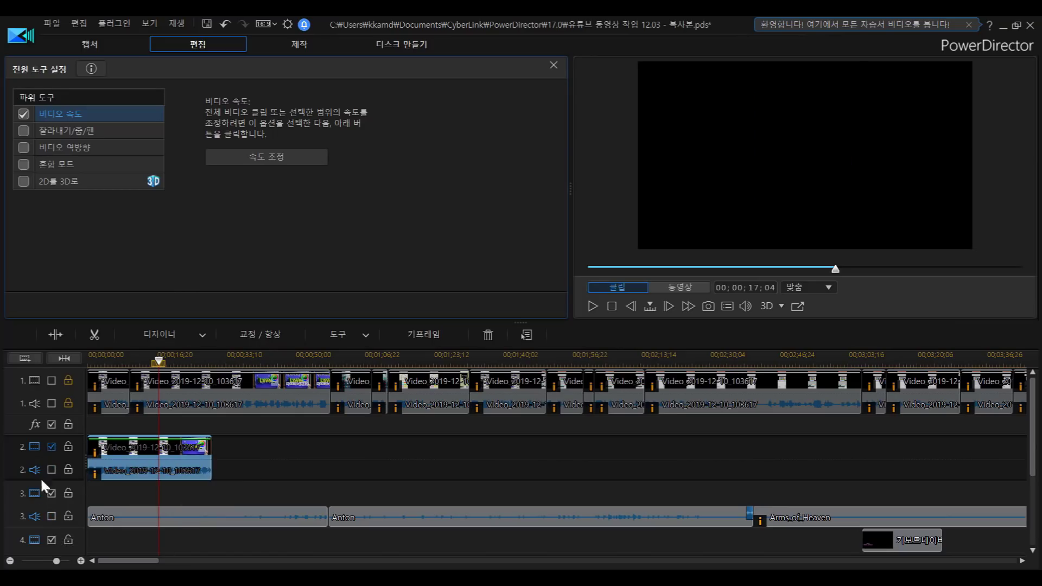
left_click(52, 516)
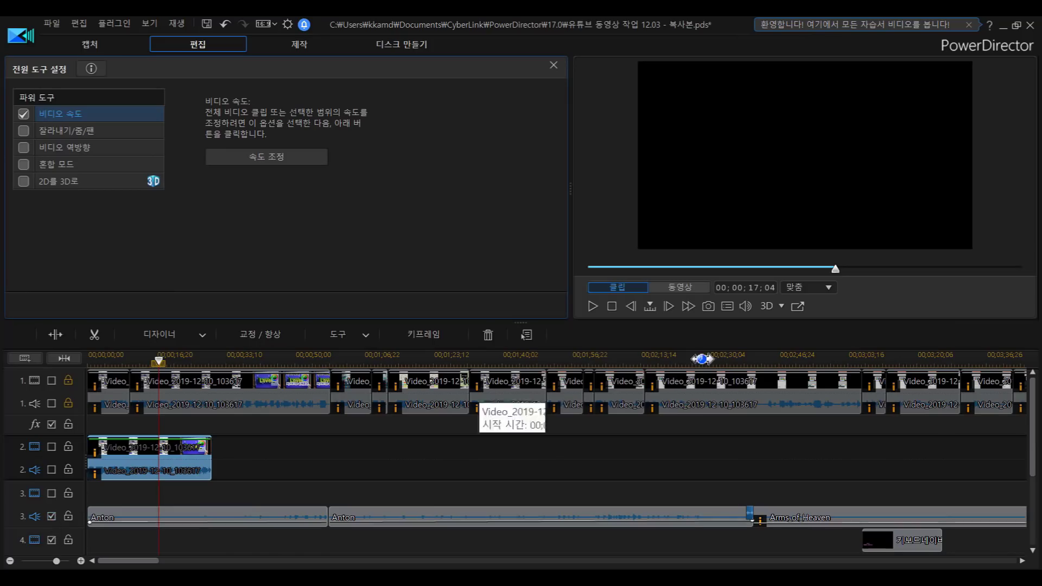
left_click(593, 307)
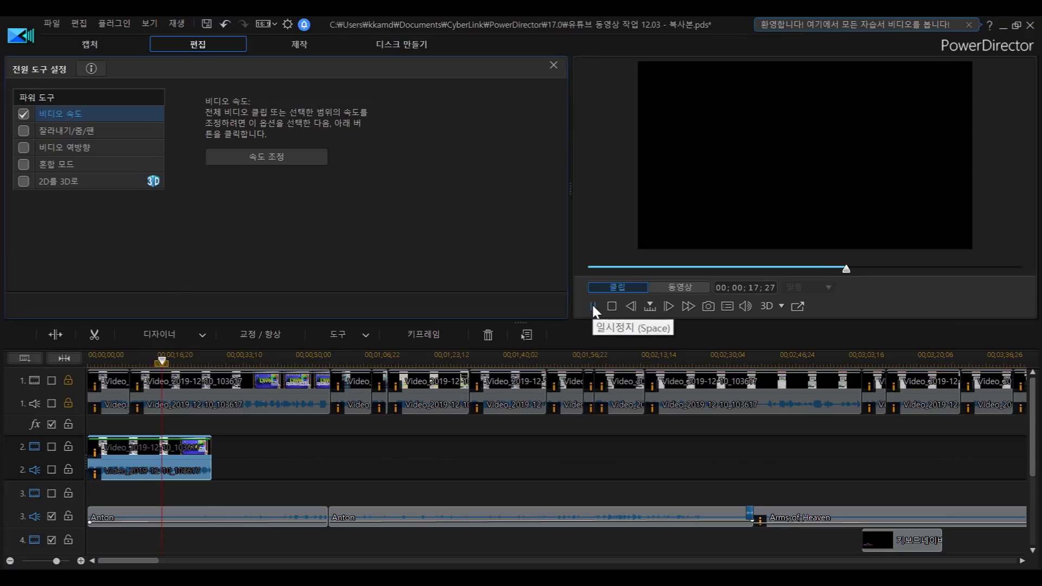
left_click(593, 307)
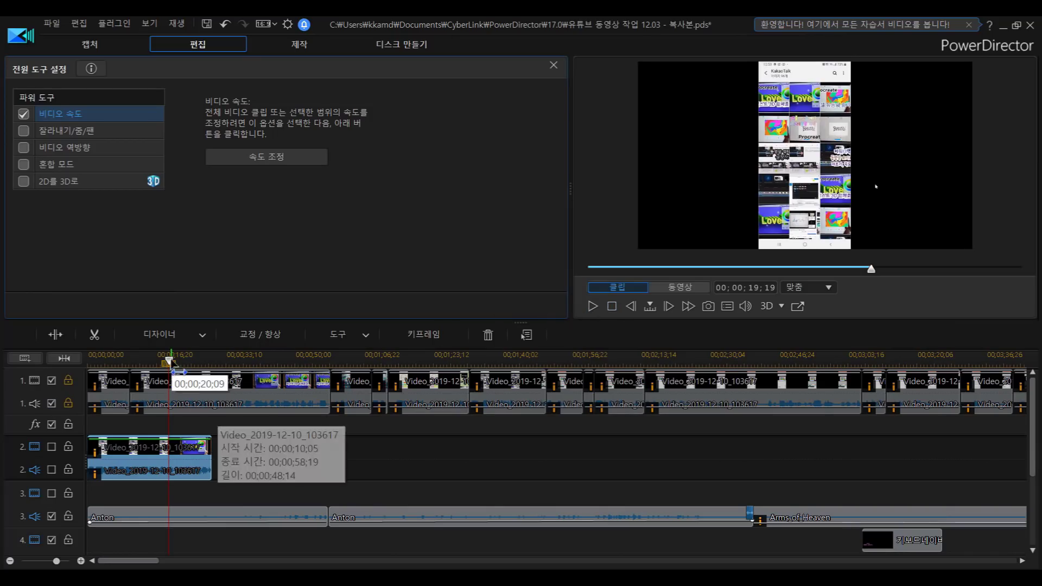
Play the enabled track 1 video and audio together with track 3's audio from about 9 seconds
left_click(124, 362)
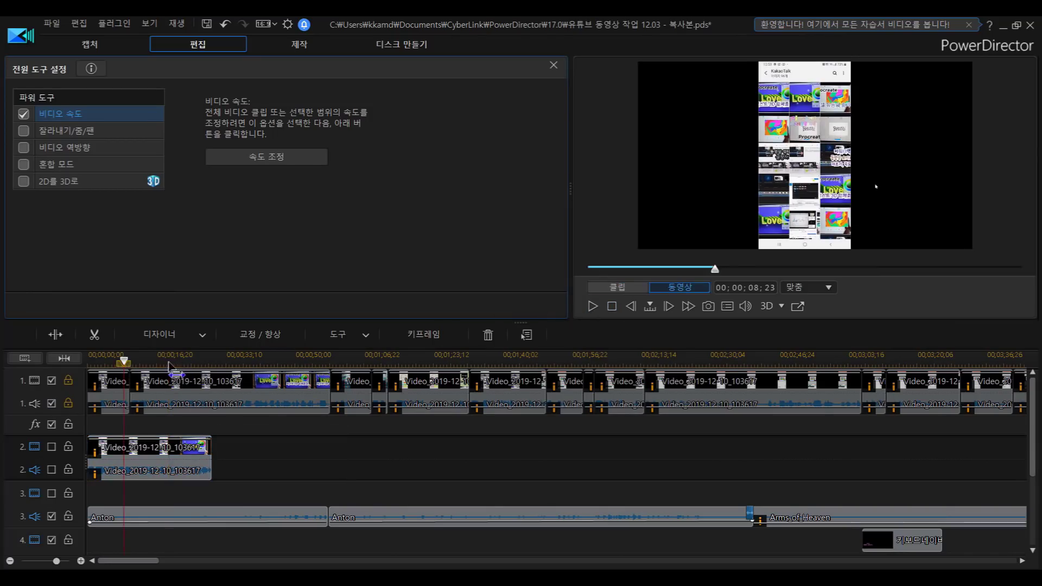
left_click(592, 307)
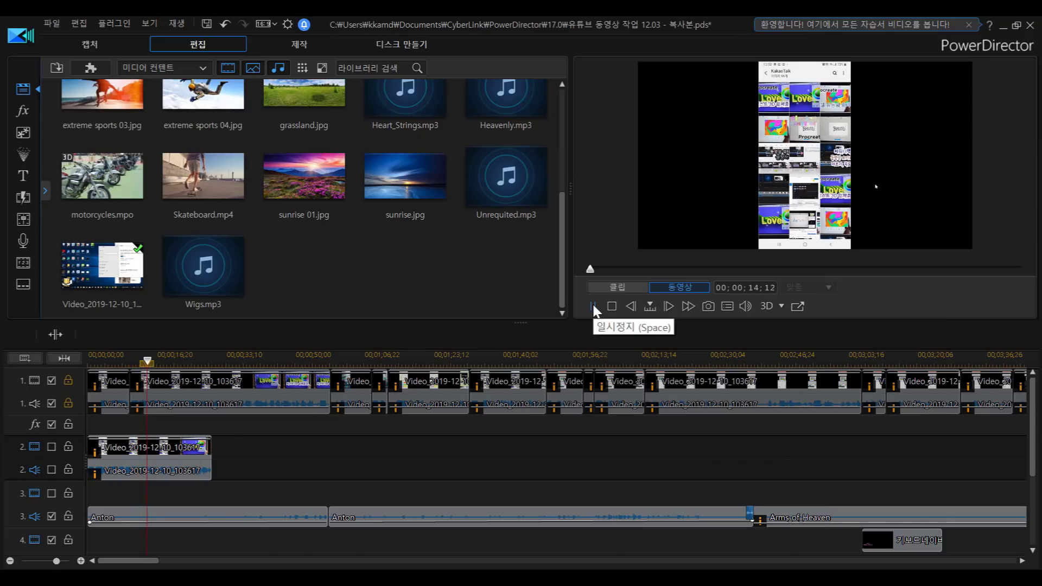
left_click(593, 306)
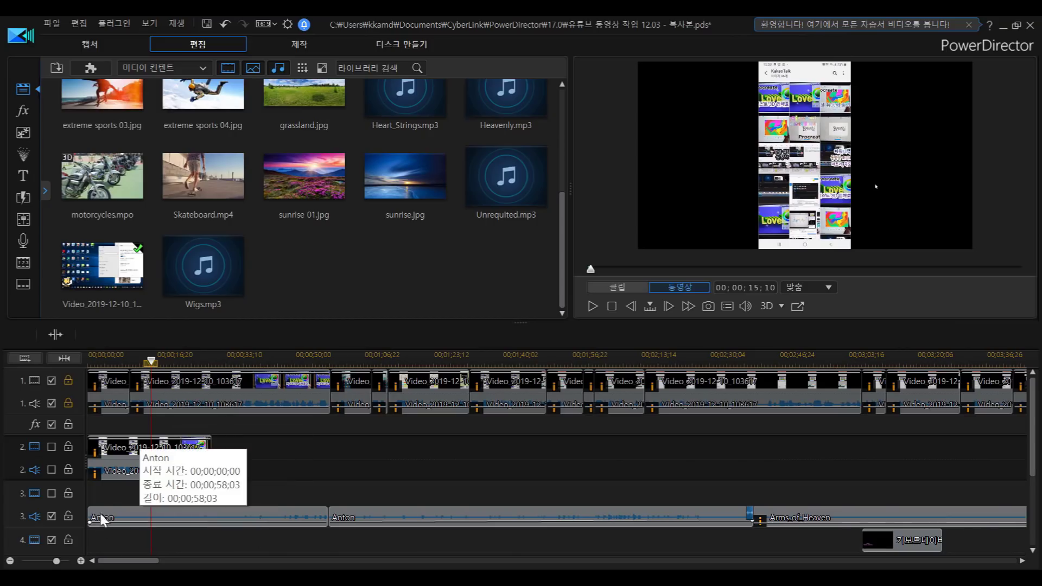
Switch the active video and audio from track 1 to track 2 and play the timeline from its start
left_click(52, 382)
left_click(51, 404)
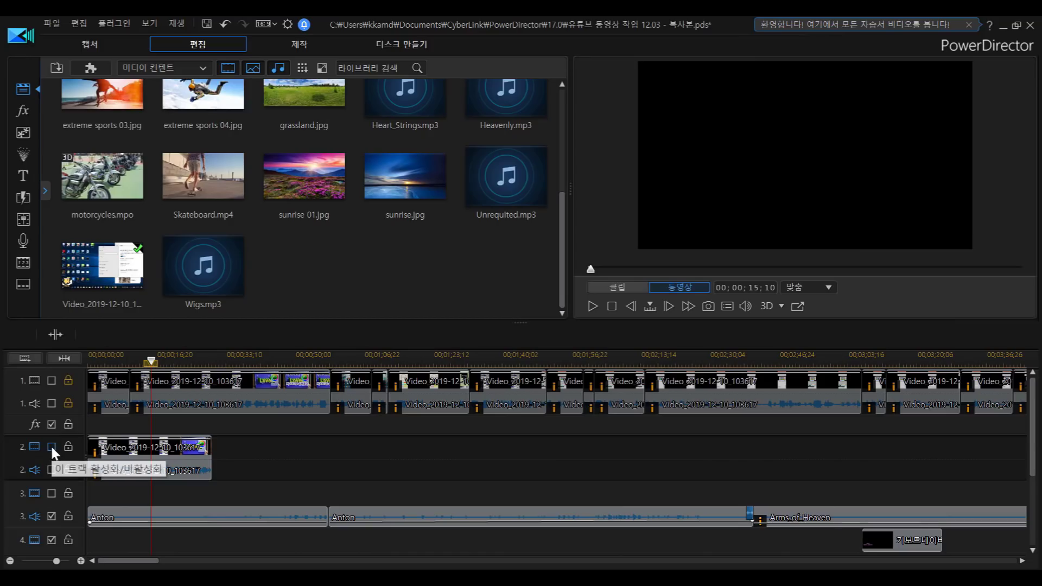
left_click(51, 446)
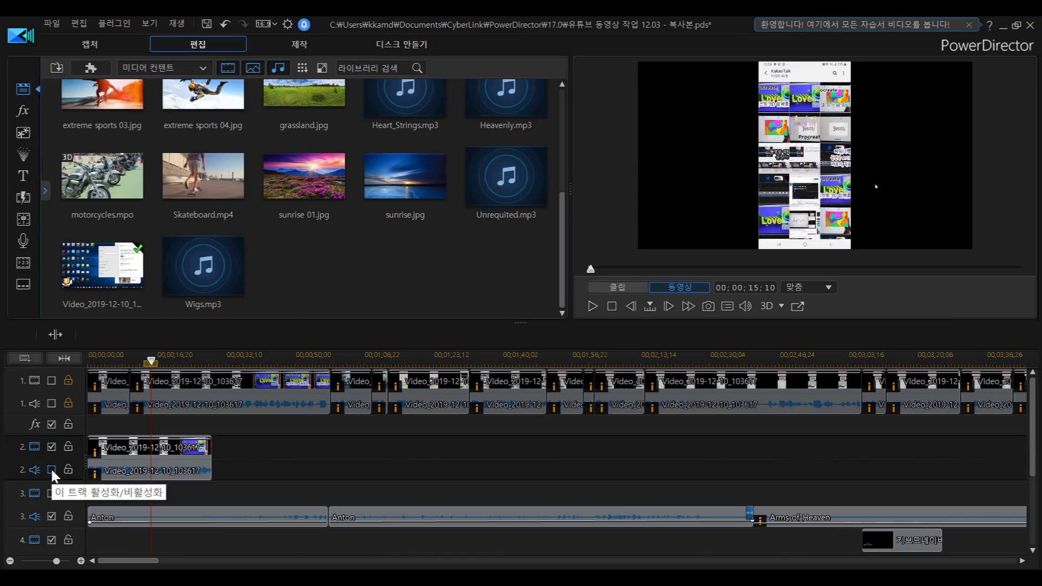
left_click(52, 469)
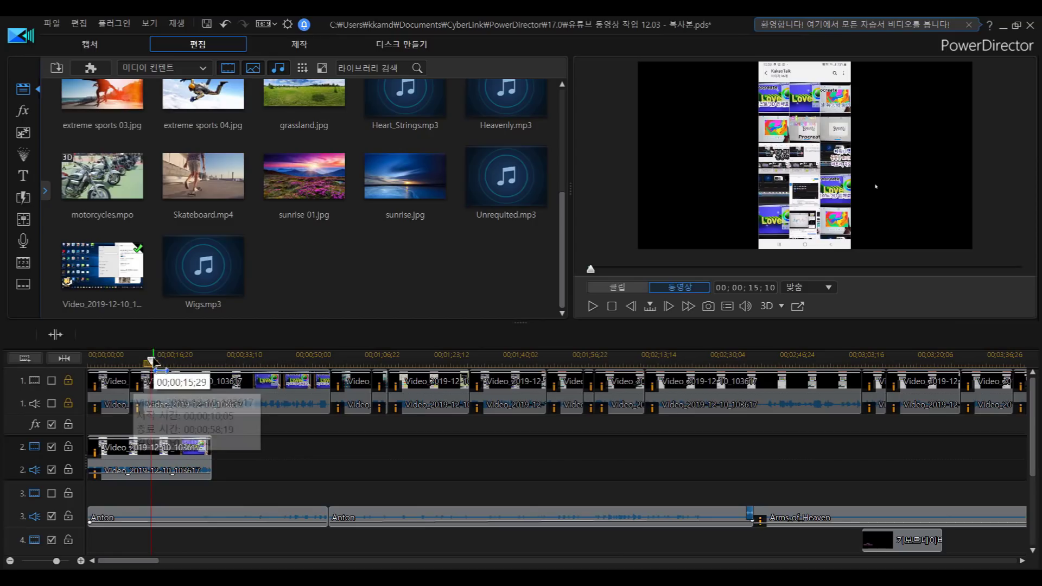
left_click_drag(150, 362, 90, 362)
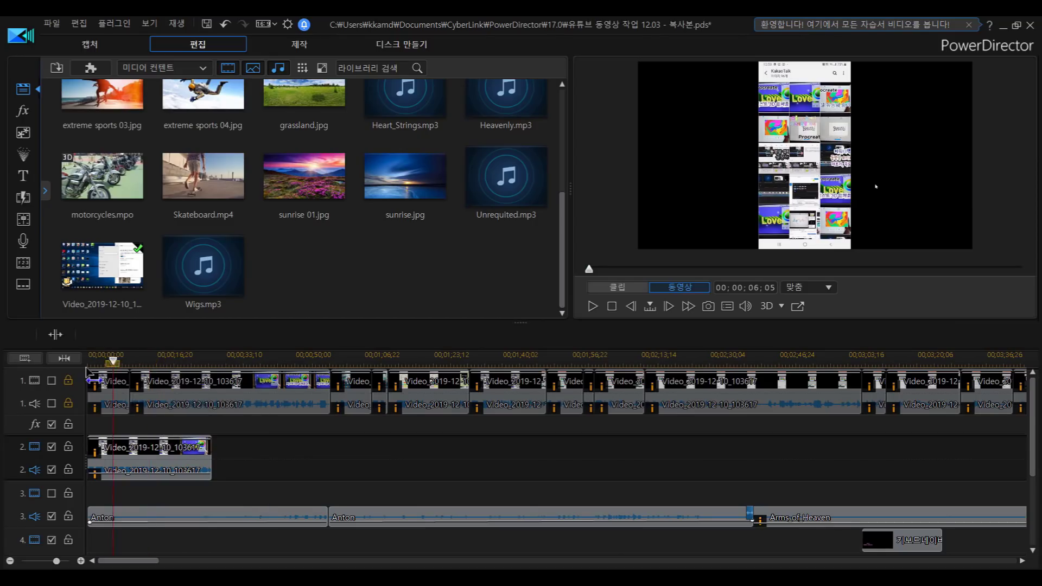
left_click(593, 306)
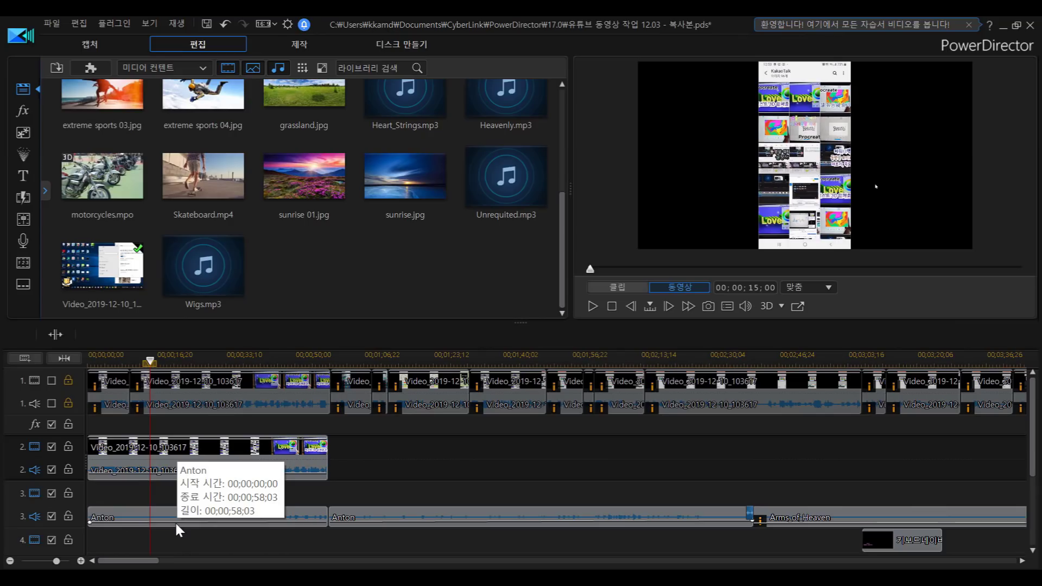
Place Heart_Strings.mp3 from the media library on audio track 4 at the start of the timeline
left_click_drag(1034, 399, 1034, 438)
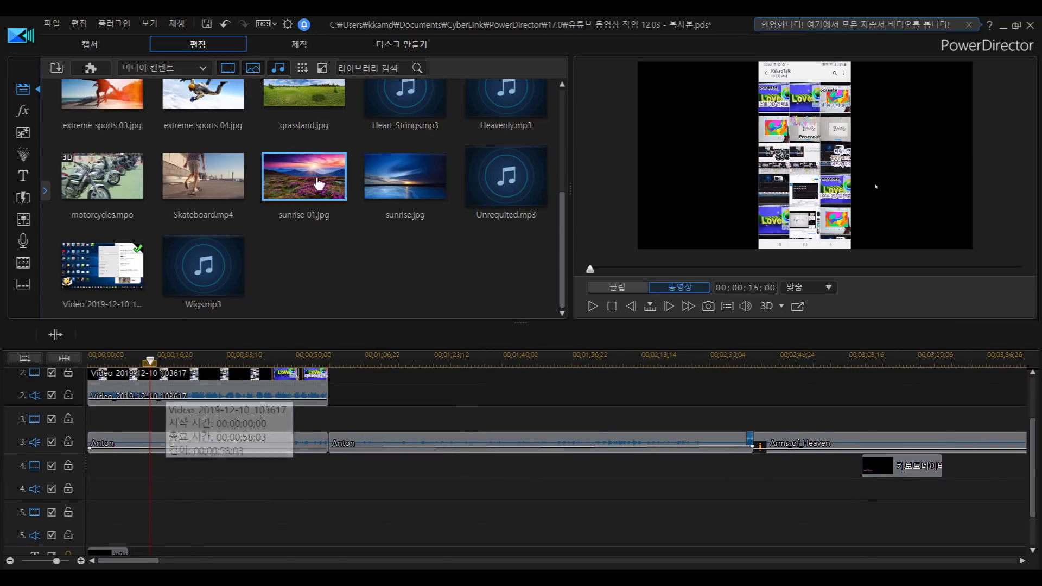
left_click(434, 111)
left_click_drag(421, 114, 81, 494)
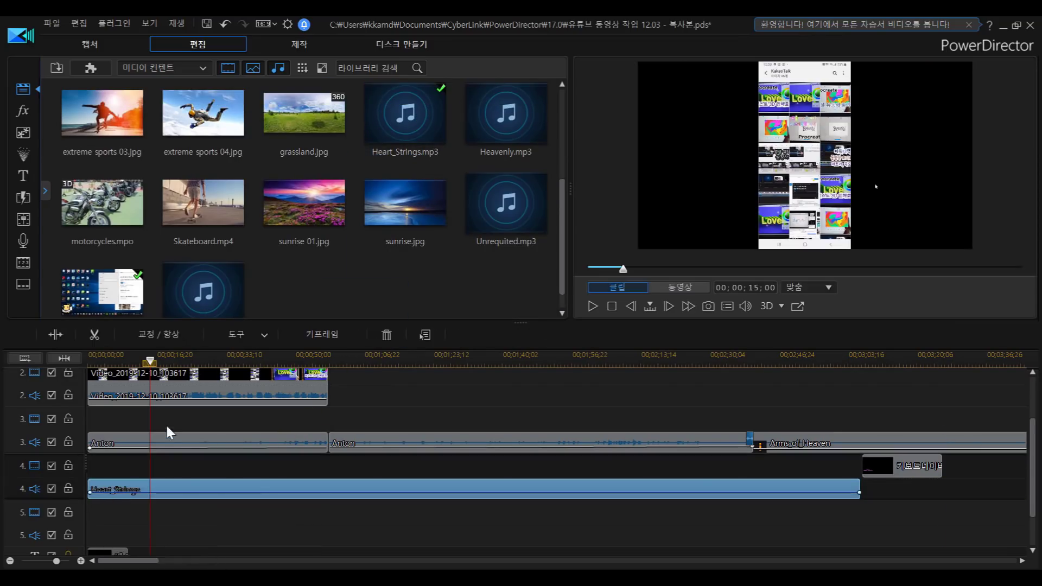
Disable track 3's audio and play the timeline to hear Heart_Strings with the track 2 clip
left_click(51, 441)
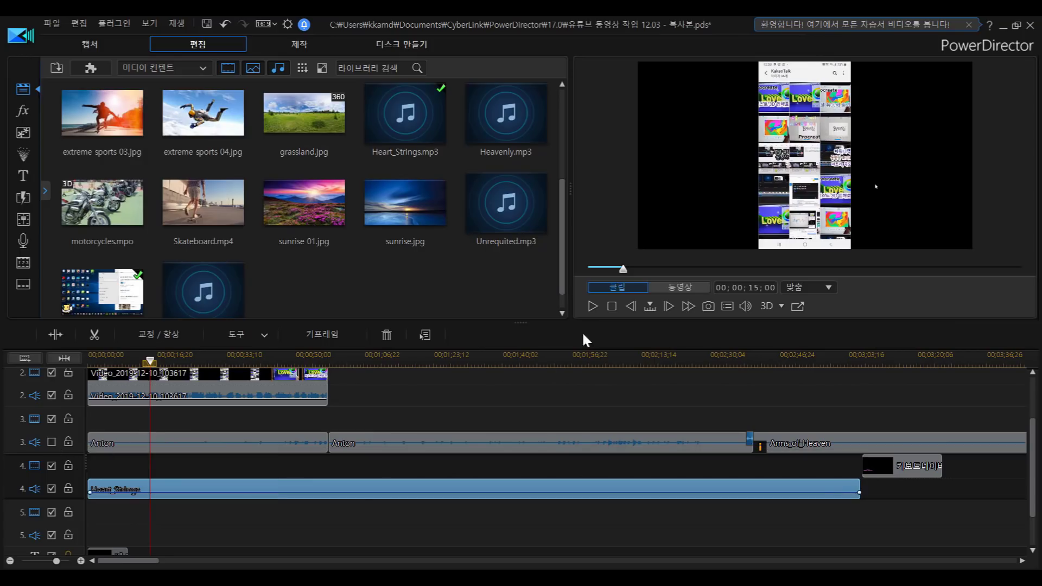
left_click(592, 307)
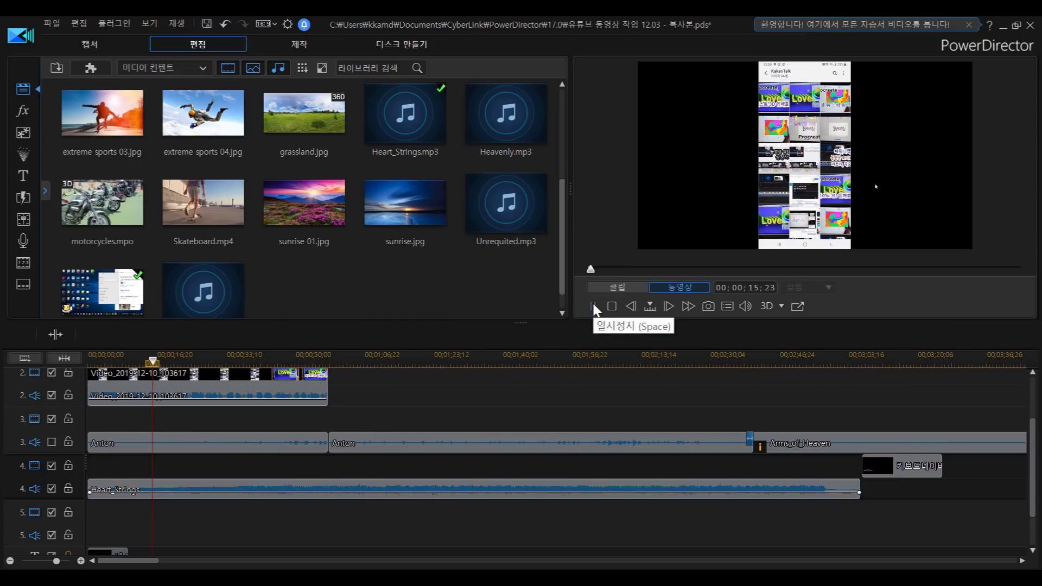
left_click(594, 306)
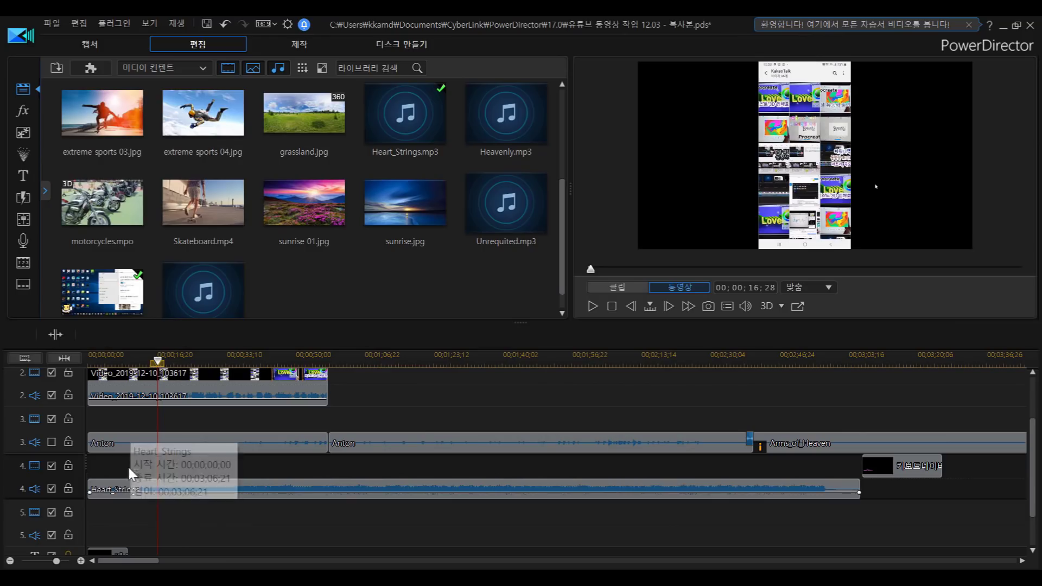
Enable track 3's audio, disable track 4's audio, and play the timeline to hear the Anton music for comparison
left_click(51, 442)
left_click(593, 306)
left_click(593, 306)
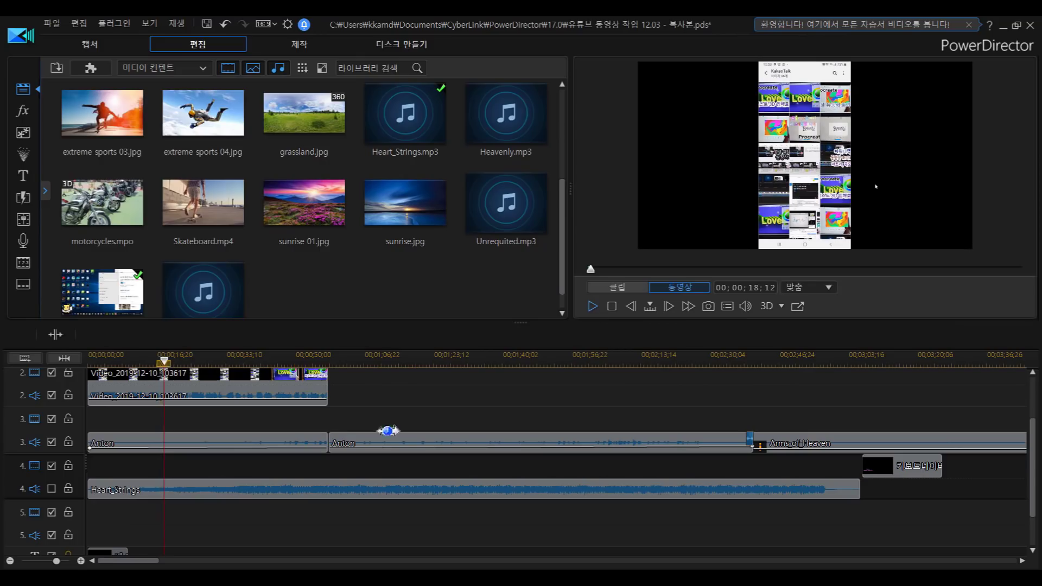
Set the playhead to 00;00;01;29 near the start of Heart_Strings and enable track 4's audio again
left_click(110, 489)
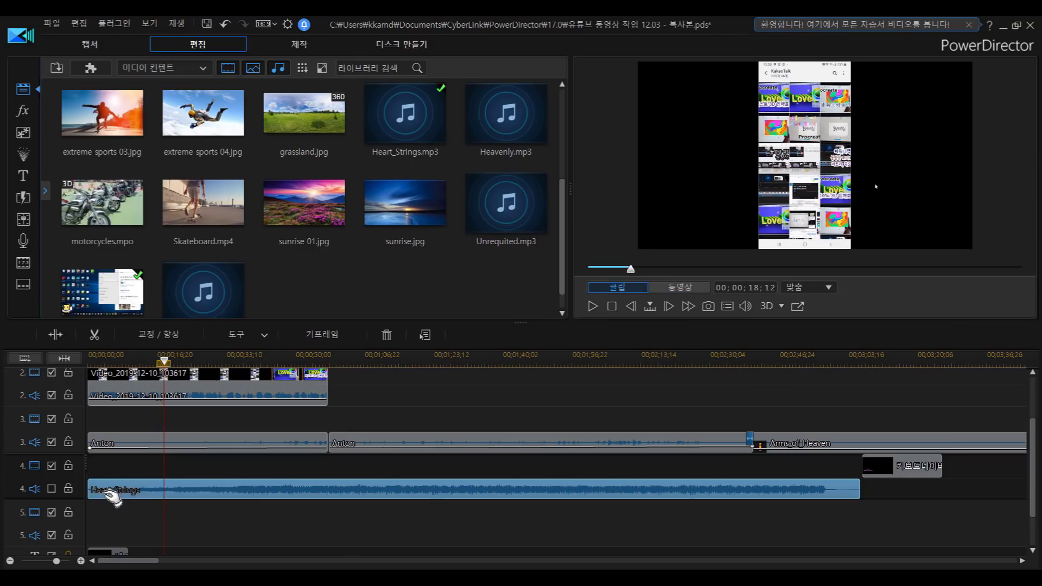
left_click_drag(56, 561, 60, 562)
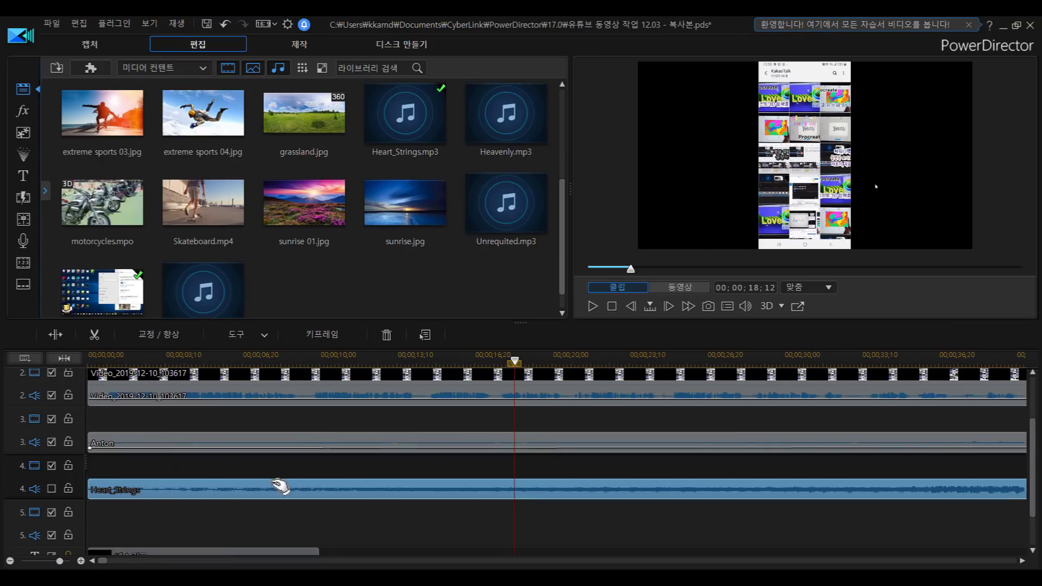
left_click(132, 467)
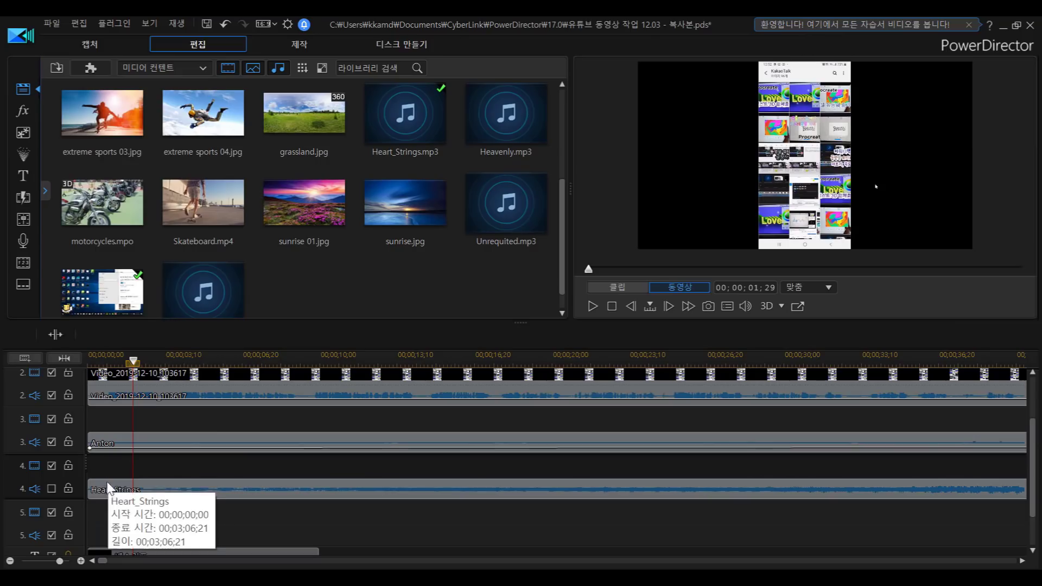
left_click(51, 488)
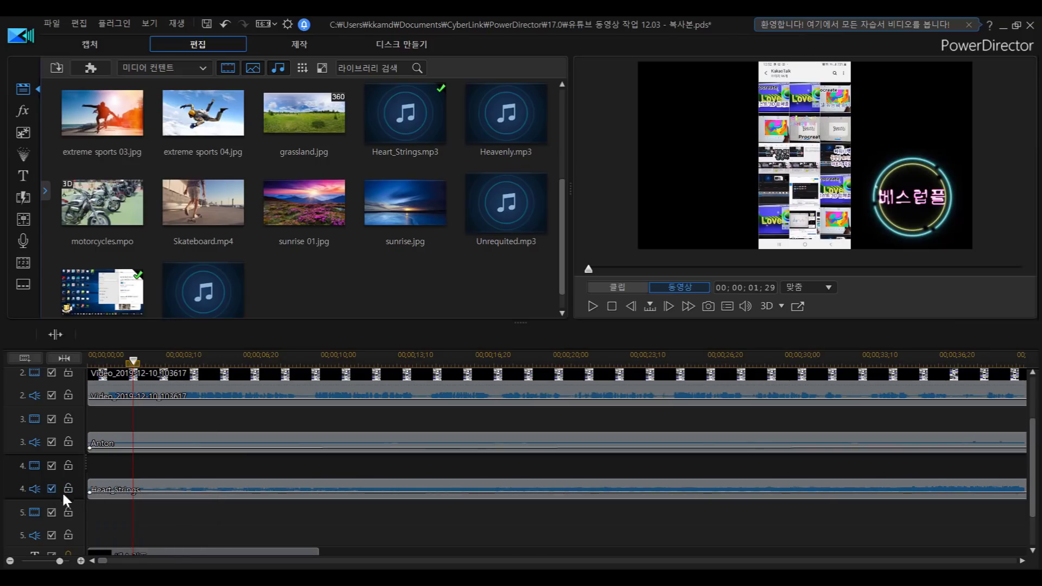
Add a volume keyframe to Heart_Strings just after the playhead and lower its starting keyframe to create a fade-in
left_click(148, 490)
left_click(147, 494)
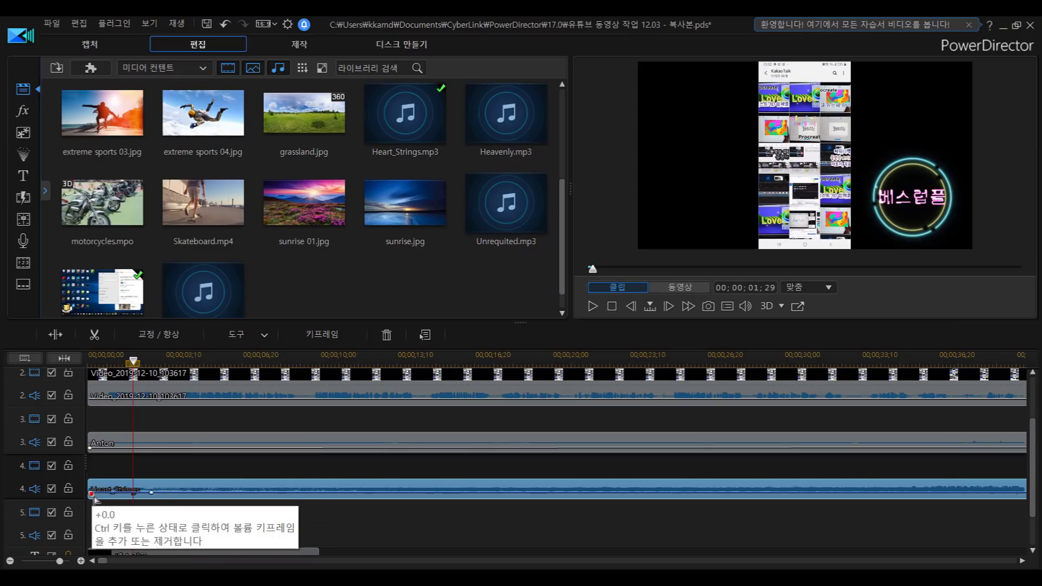
left_click_drag(94, 495, 91, 504)
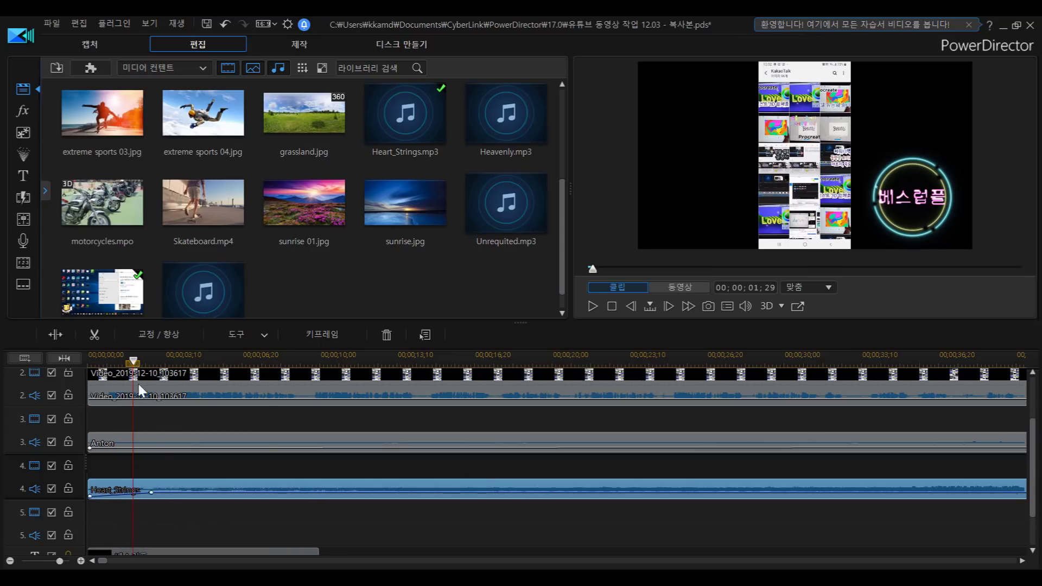
Disable track 3's audio and play the timeline from the beginning to check the fade-in of Heart_Strings
left_click(120, 361)
left_click(90, 361)
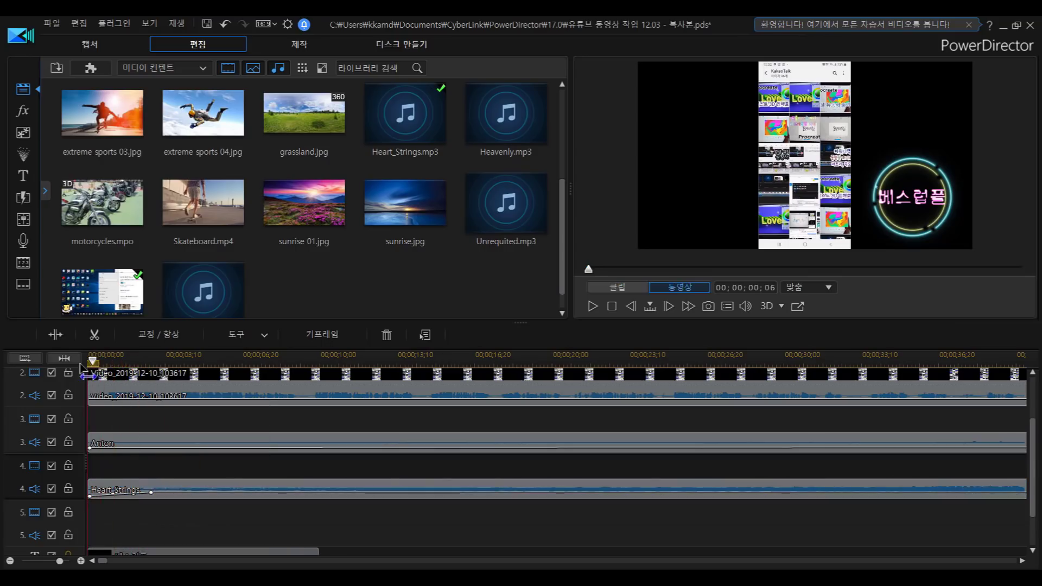
left_click(434, 491)
left_click(593, 306)
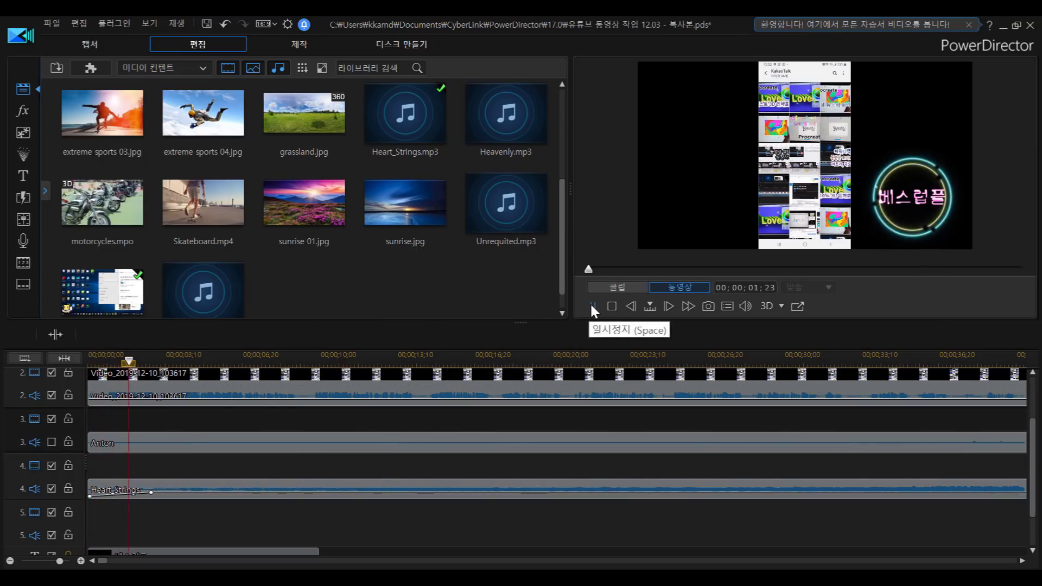
left_click(595, 307)
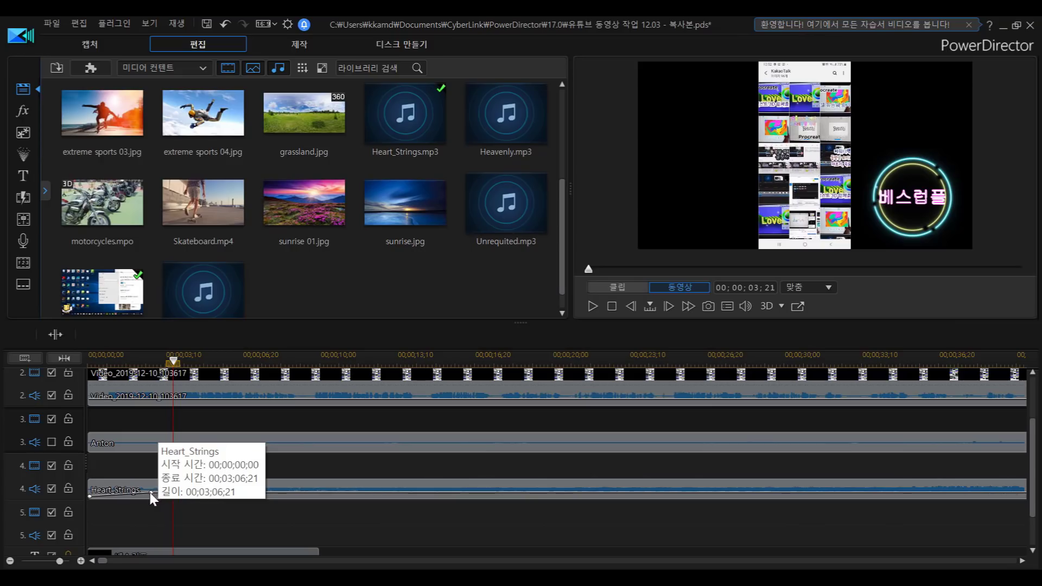
Add a volume keyframe to Heart_Strings near 00;00;20 with a slightly lowered volume, and slightly lower the existing keyframe near the clip's start
left_click(568, 493)
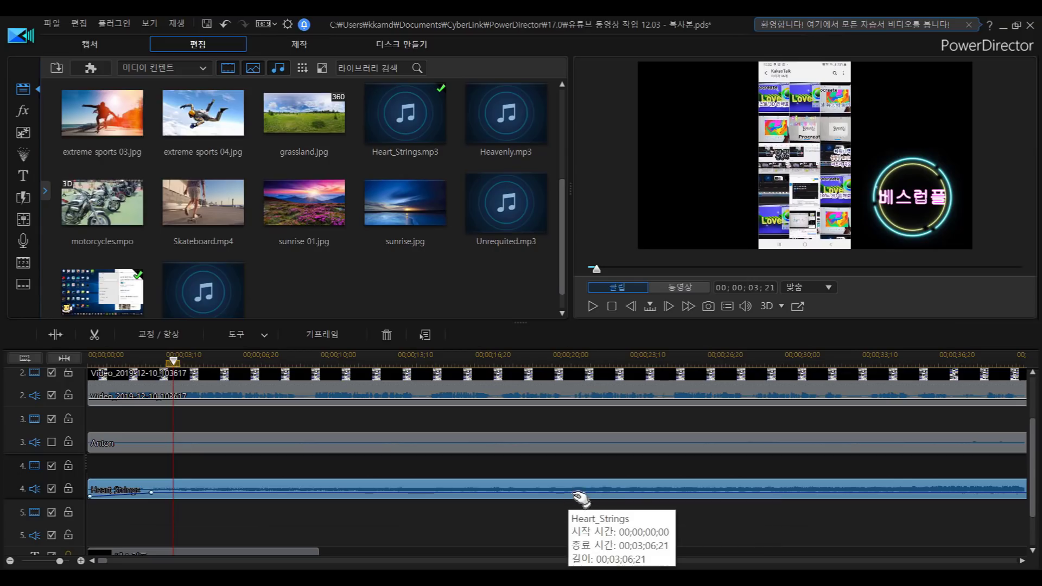
left_click(566, 492)
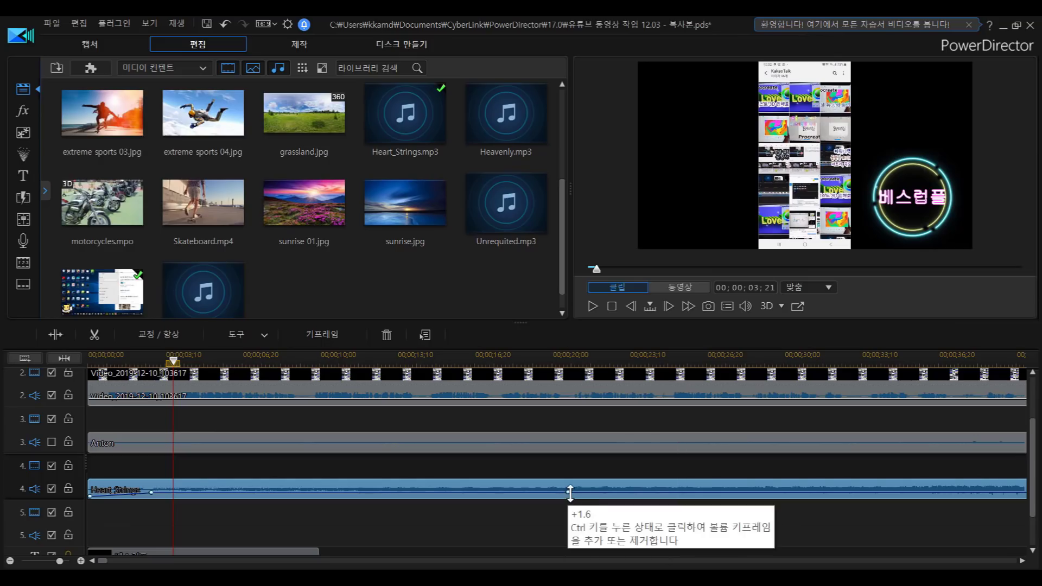
left_click_drag(569, 492, 568, 495)
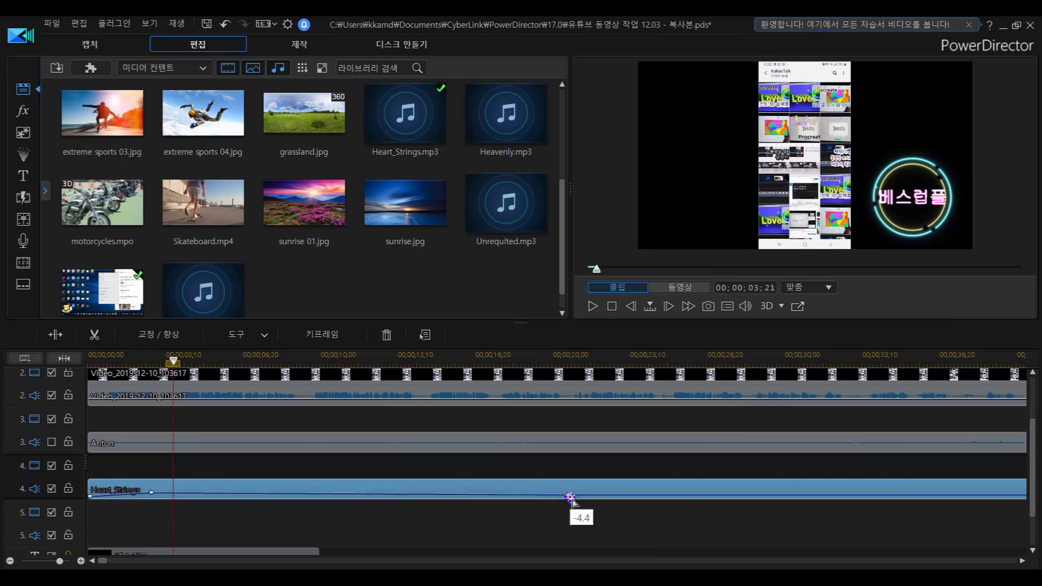
left_click_drag(570, 497, 568, 494)
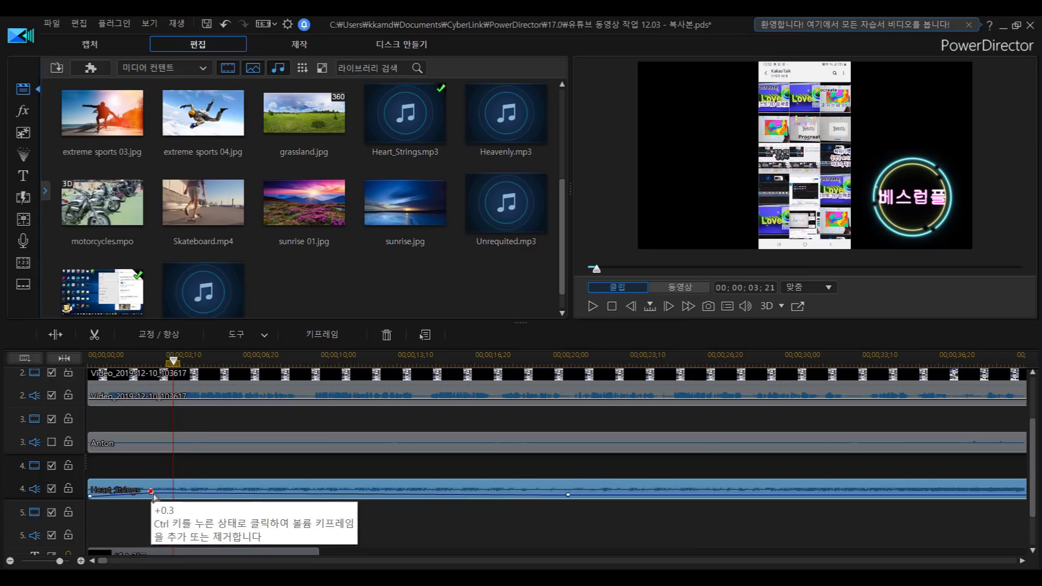
left_click_drag(153, 495, 153, 497)
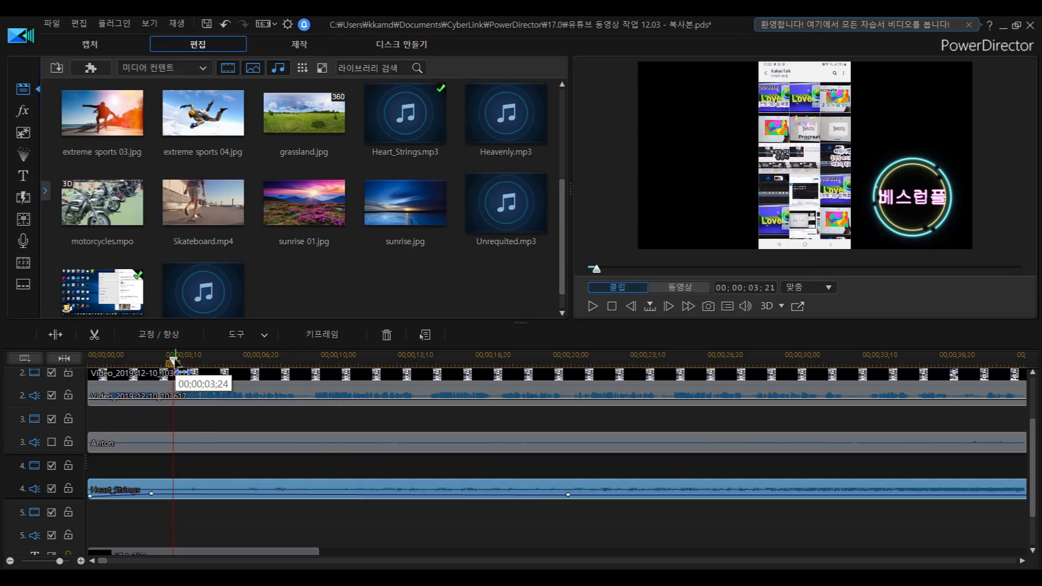
Set the playhead to about 00;00;03;05 and play a short stretch to hear the adjusted Heart_Strings volume
left_click(160, 362)
left_click_drag(157, 362, 140, 362)
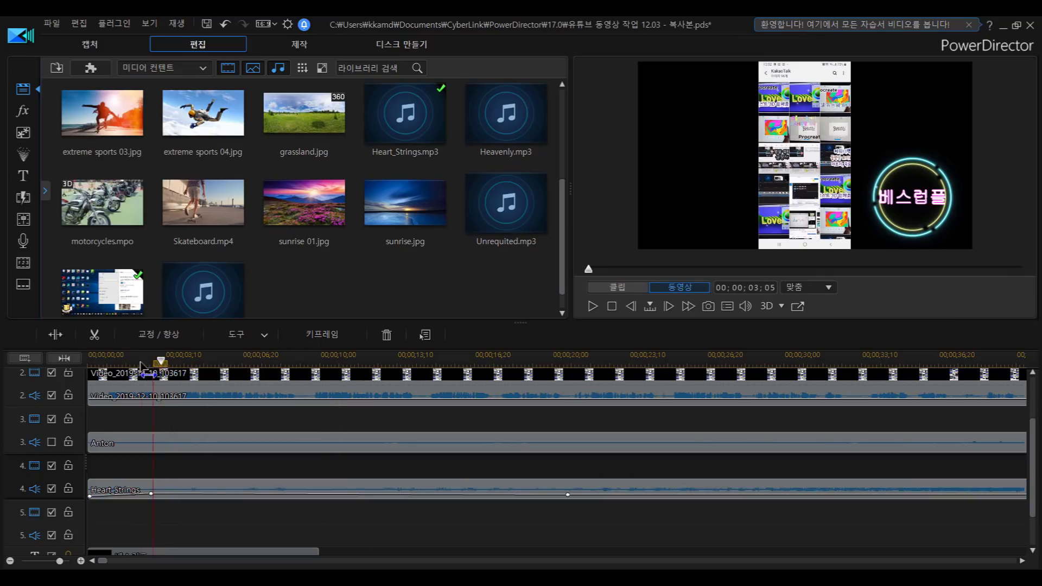
left_click(594, 307)
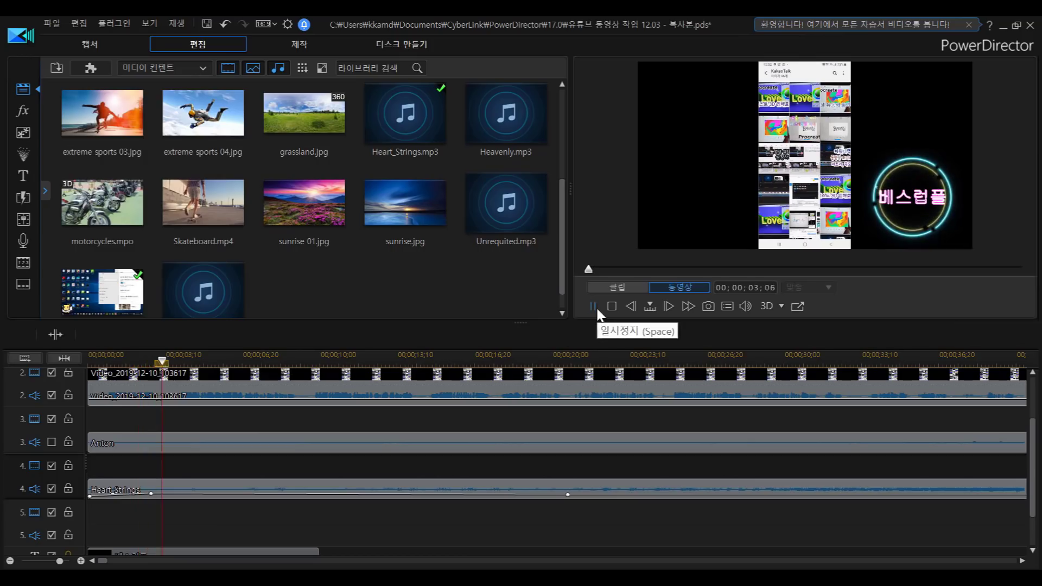
left_click(594, 307)
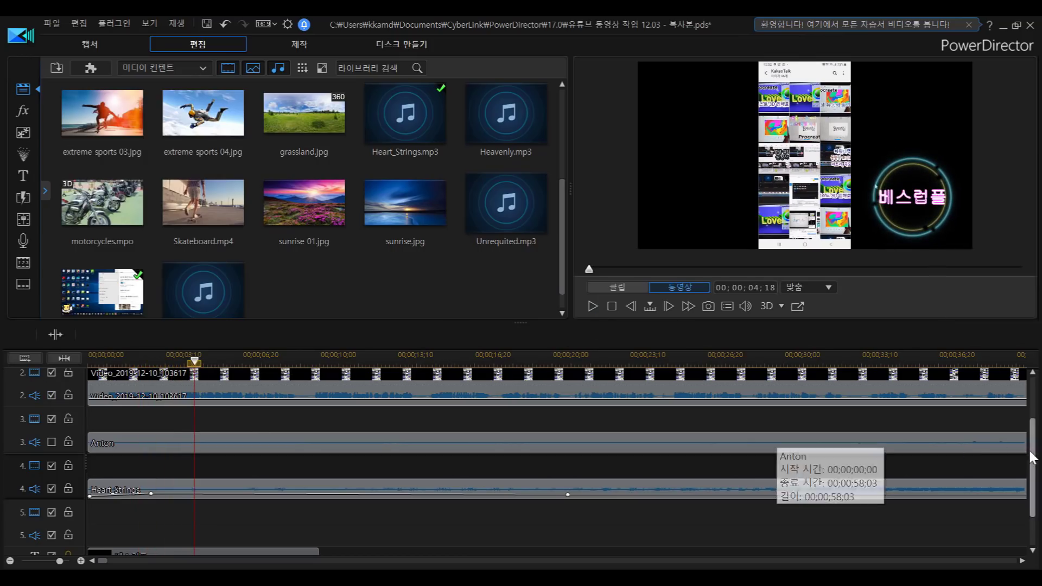
Disable track 2's video and audio, and play the timeline to hear Heart_Strings on its own
scroll(1031, 457, "up", 3)
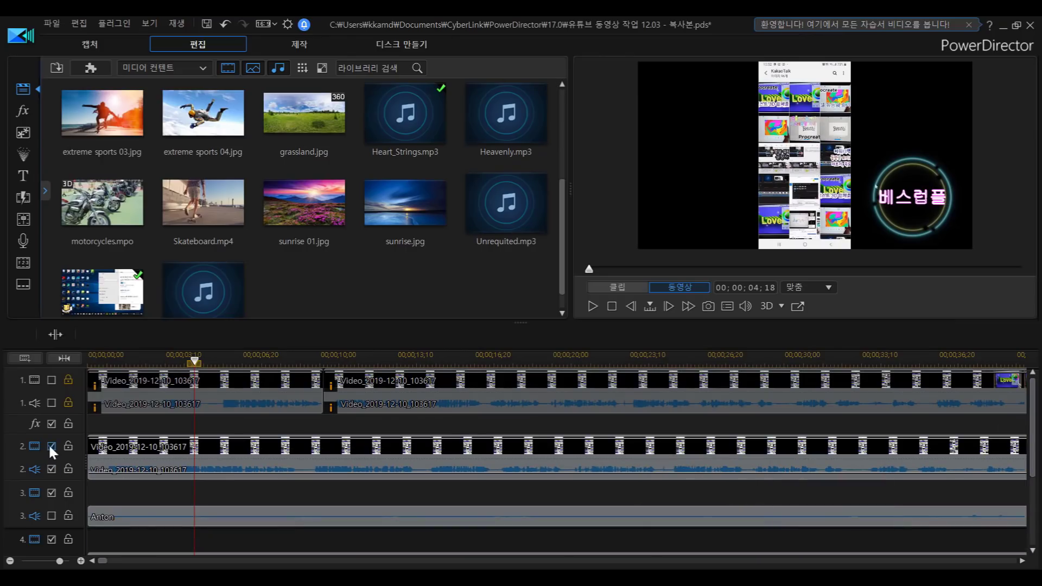
left_click(50, 467)
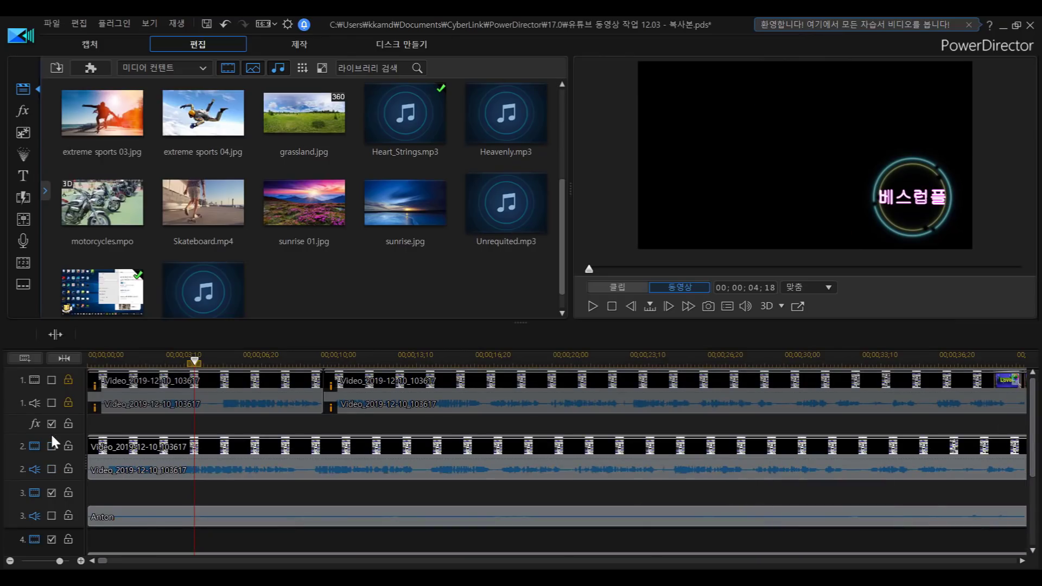
left_click_drag(1030, 392, 1033, 465)
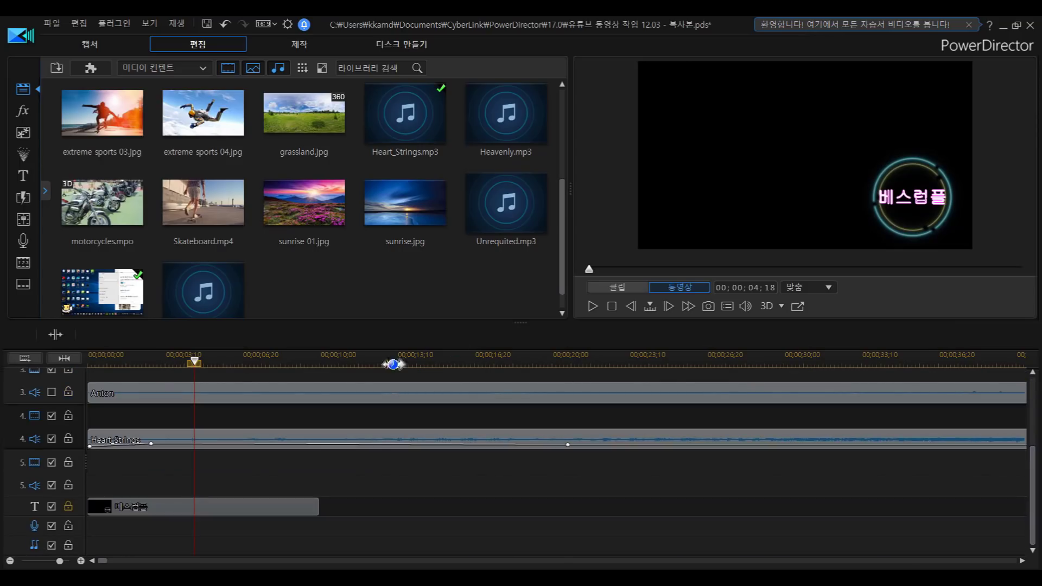
left_click(593, 306)
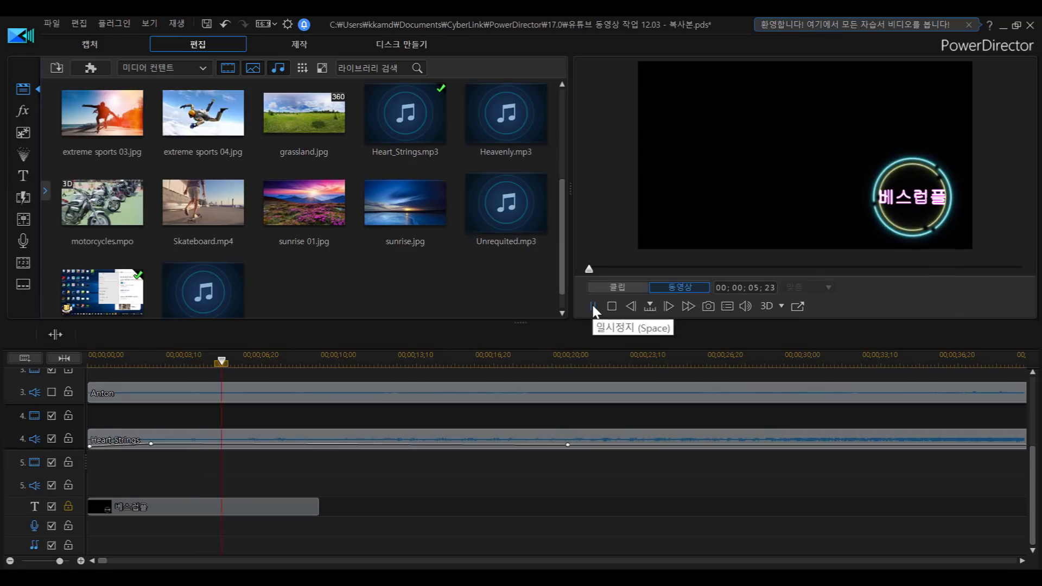
left_click(593, 307)
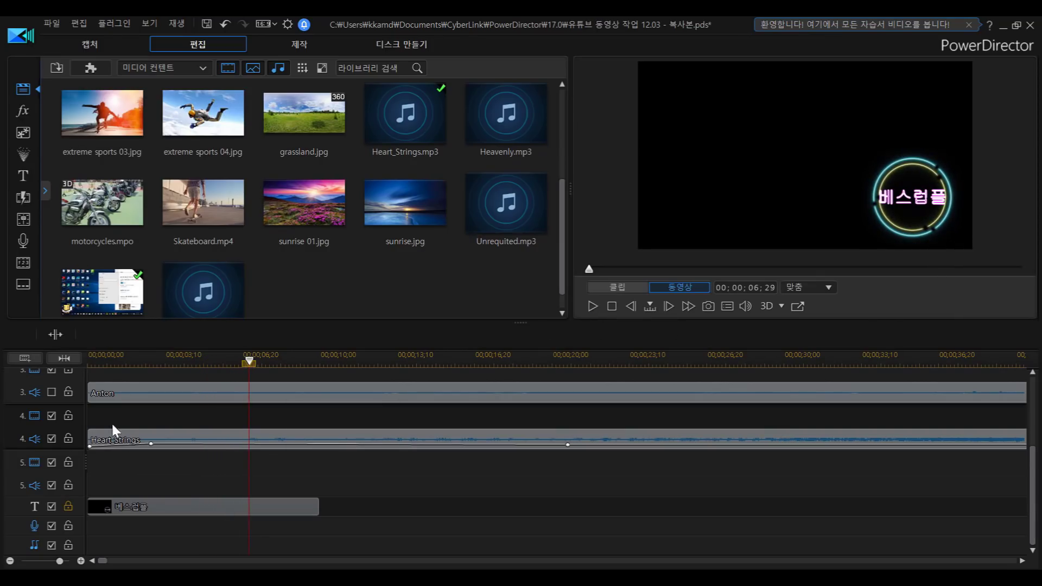
Raise the two later Heart_Strings volume keyframes to about +9.9 and +10.2, and play the timeline to hear the louder music
left_click(151, 445)
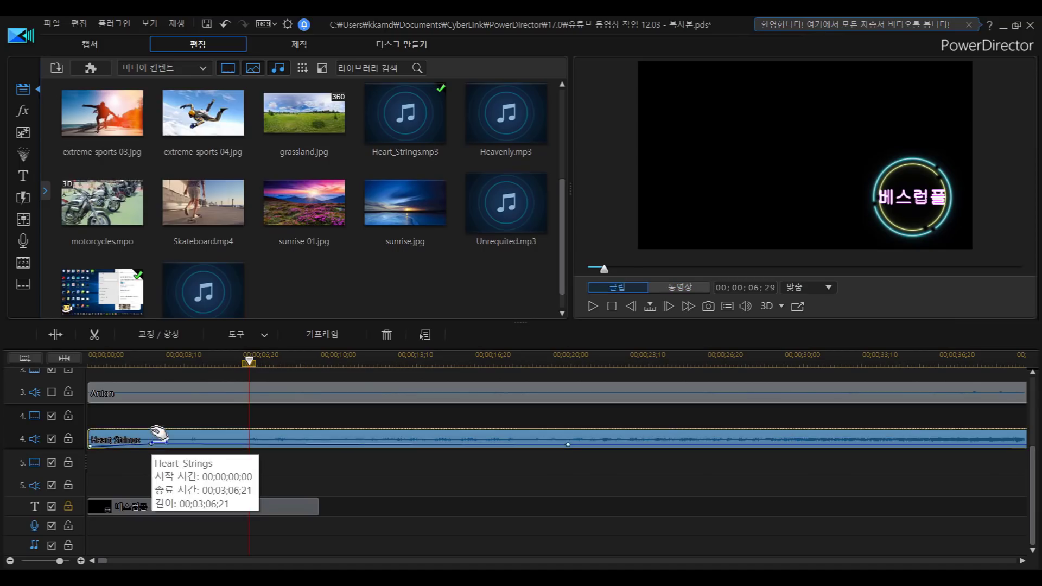
left_click_drag(154, 449, 155, 439)
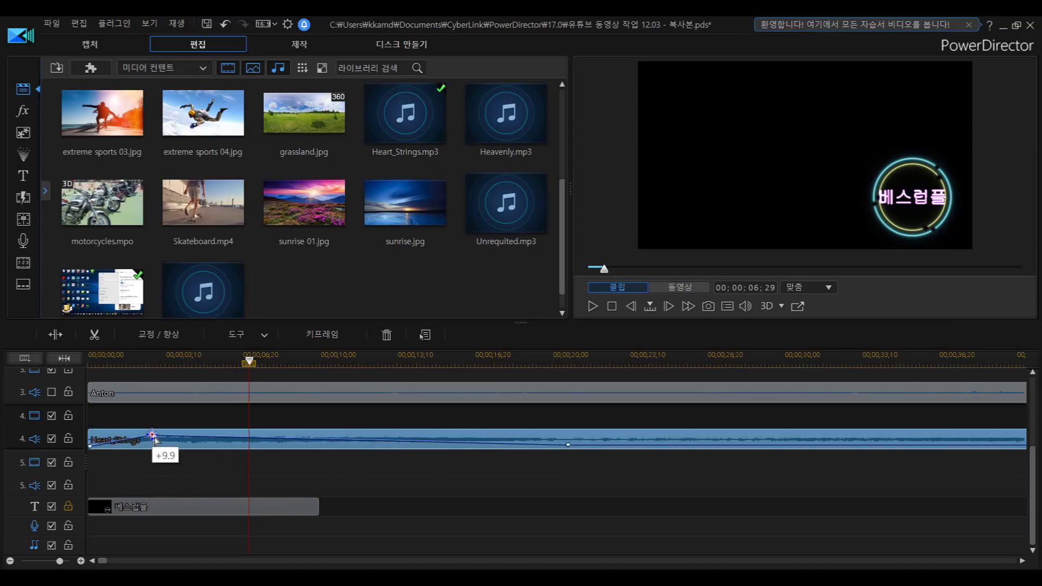
left_click(568, 445)
left_click_drag(568, 446, 568, 434)
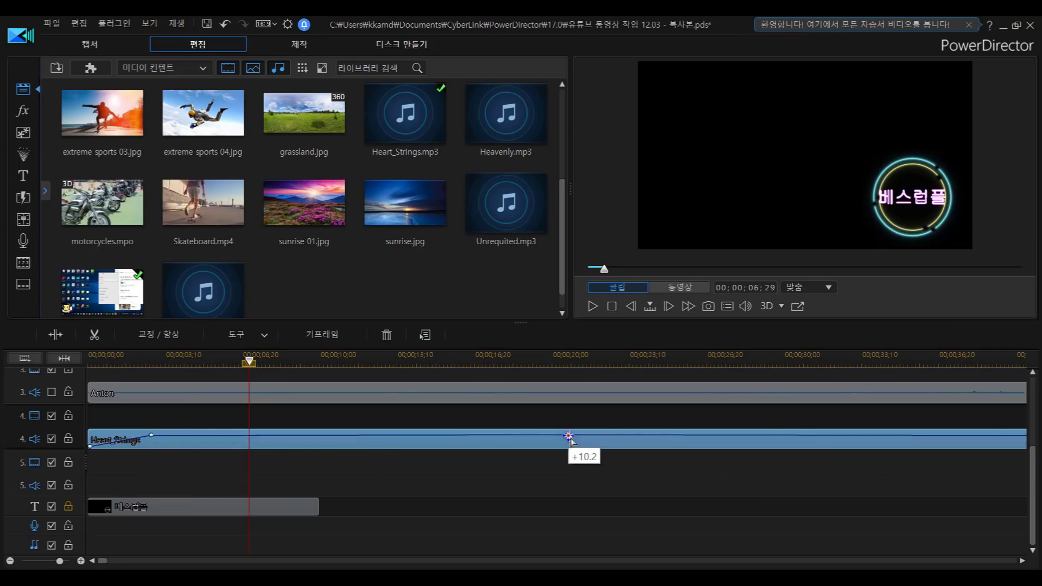
left_click(594, 305)
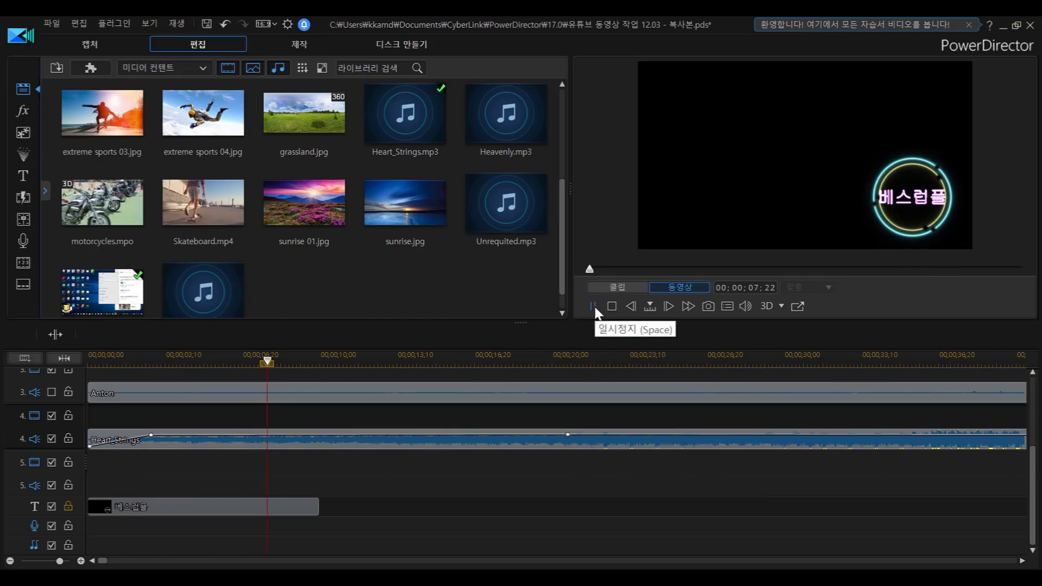
left_click(593, 306)
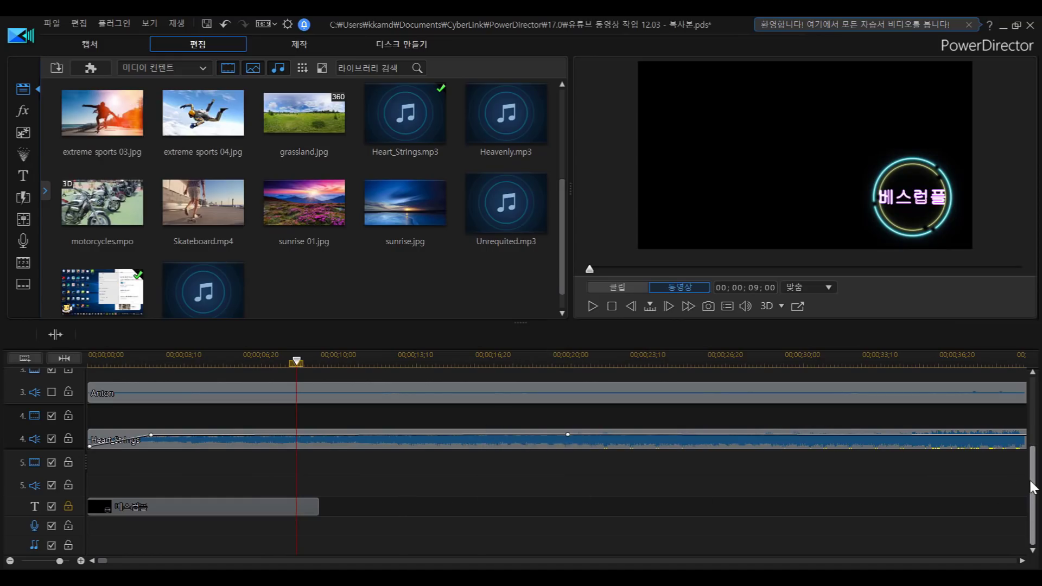
Disable track 4's audio and enable it again
scroll(1033, 483, "up", 2)
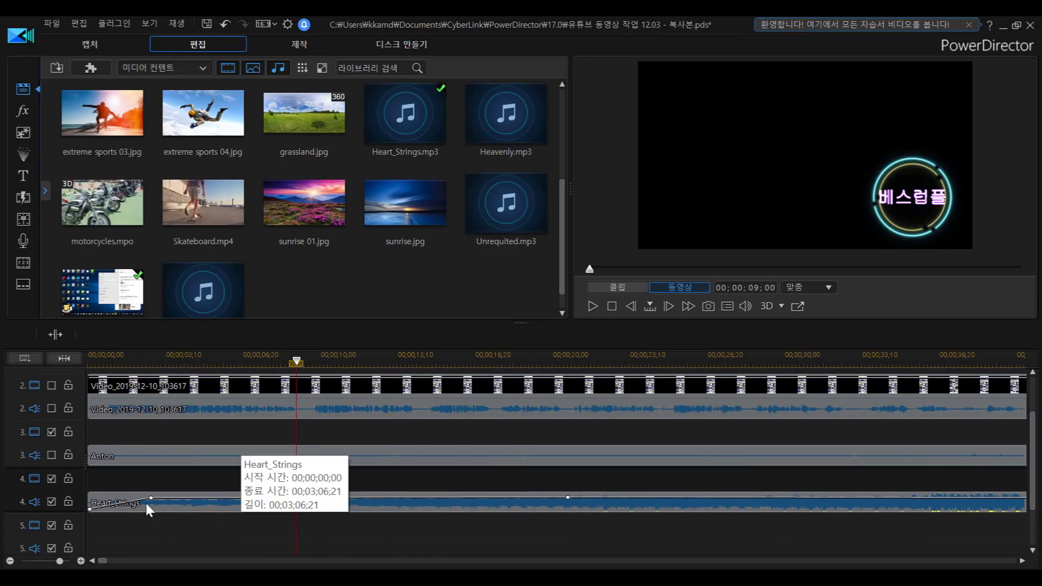
left_click(54, 501)
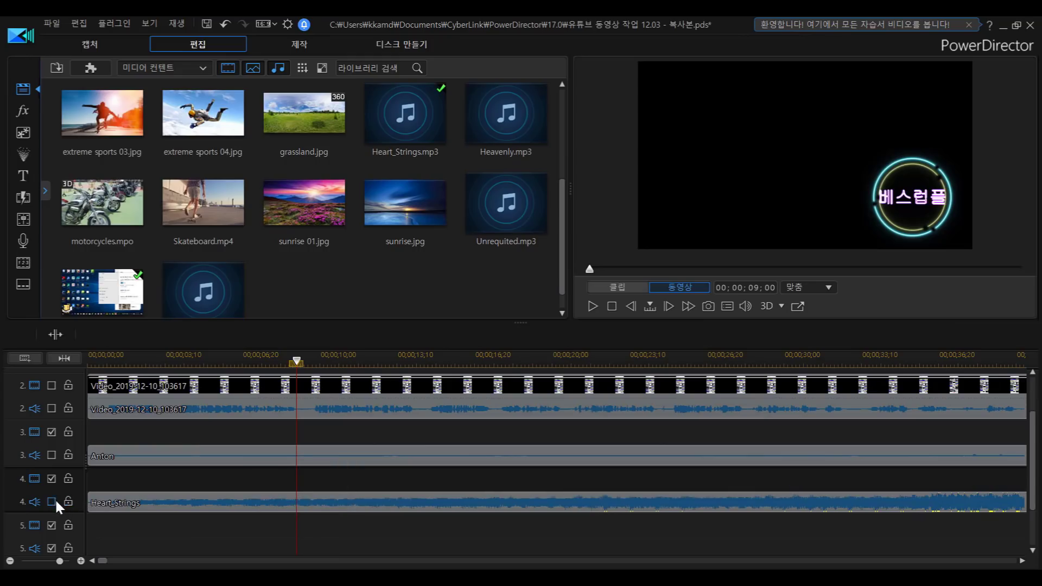
left_click(51, 500)
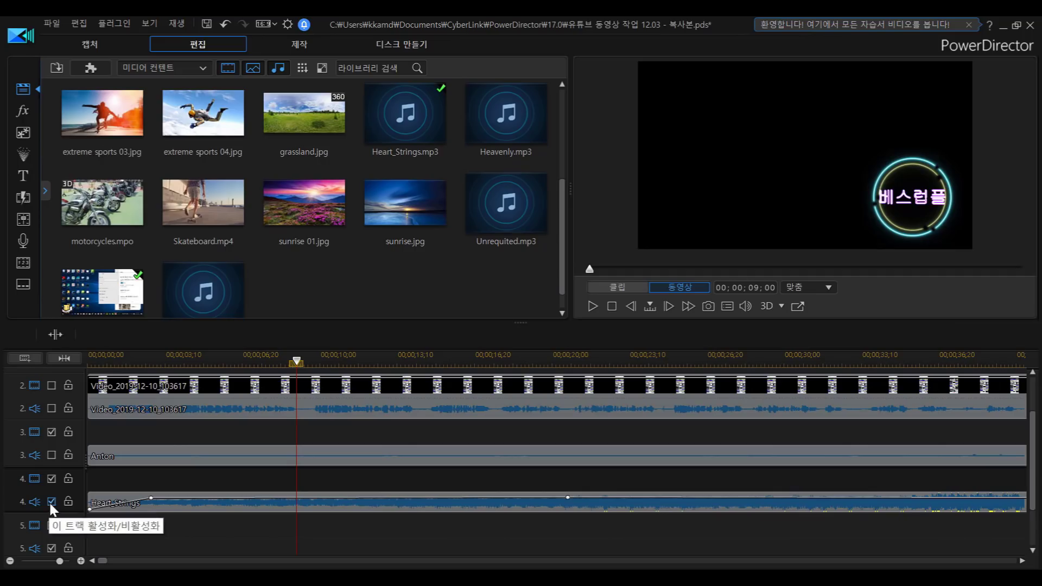
Open audio ducking for the Heavenly clip on track 4 and try a sensitivity of 41% and a ducking level of 40%
scroll(137, 508, "up", 3)
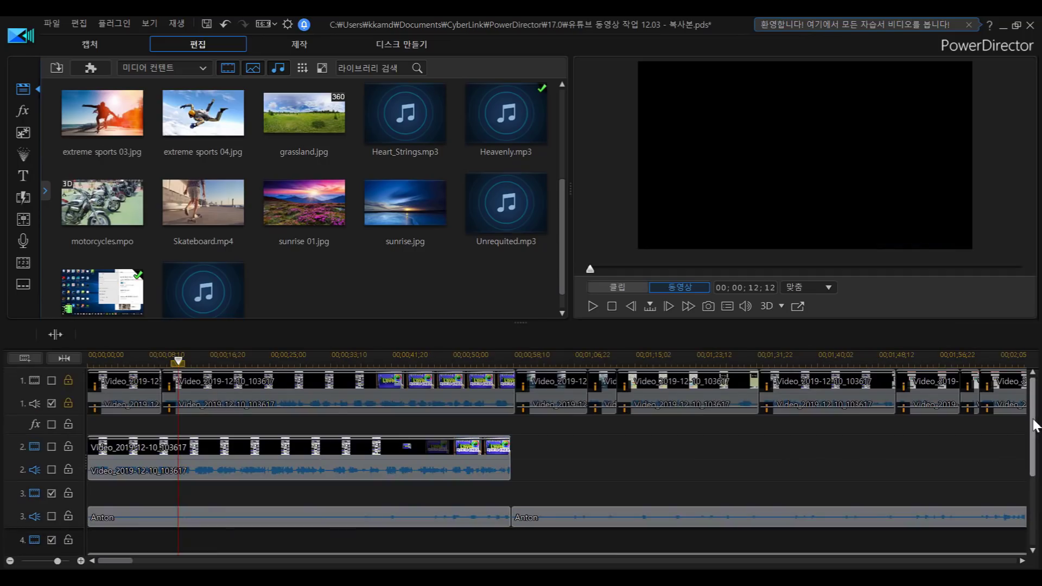
scroll(1032, 426, "down", 3)
left_click(147, 465)
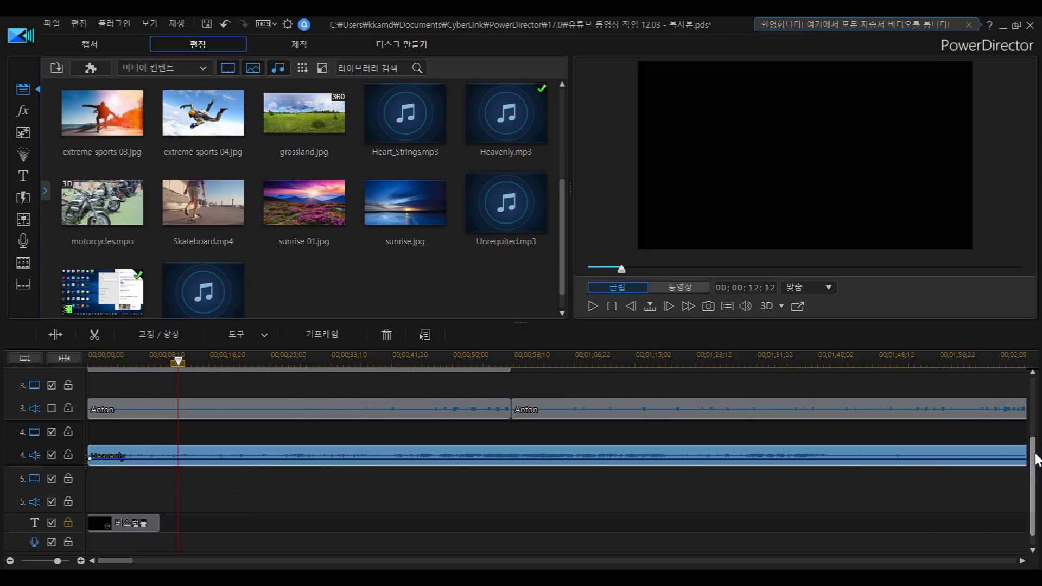
scroll(1035, 450, "up", 1)
left_click(239, 332)
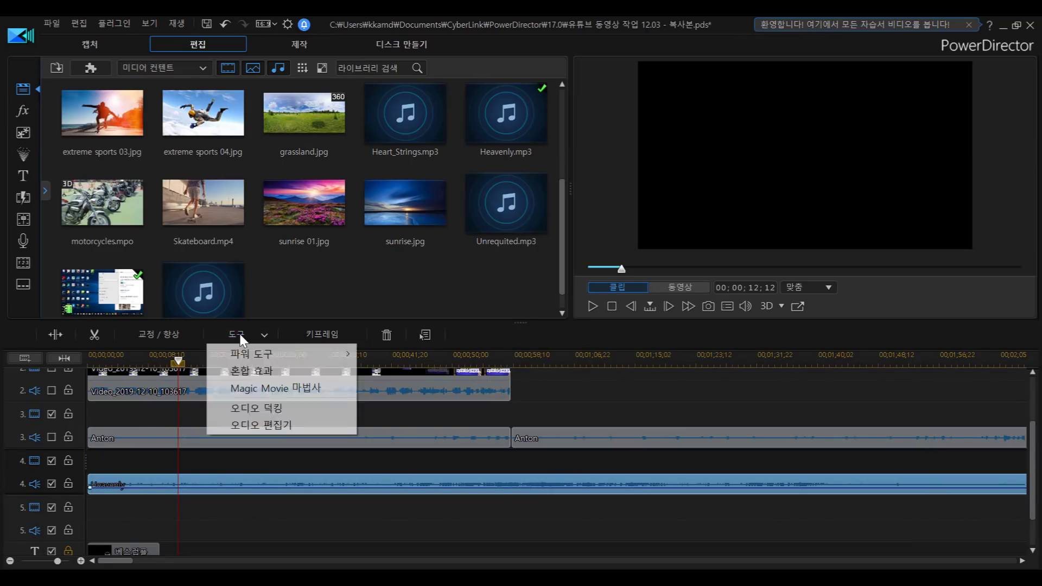
mouse_move(243, 359)
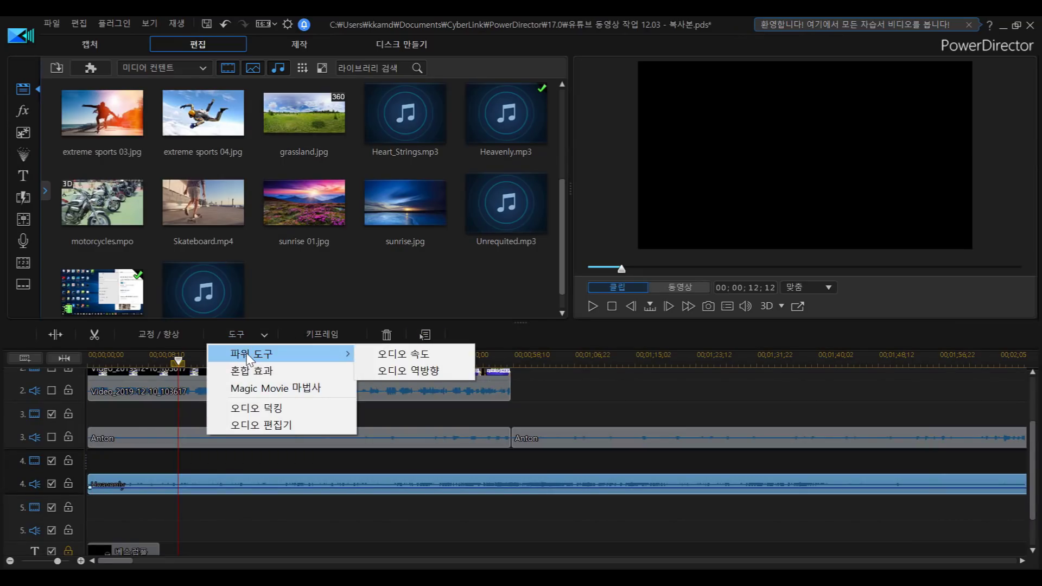
left_click(248, 408)
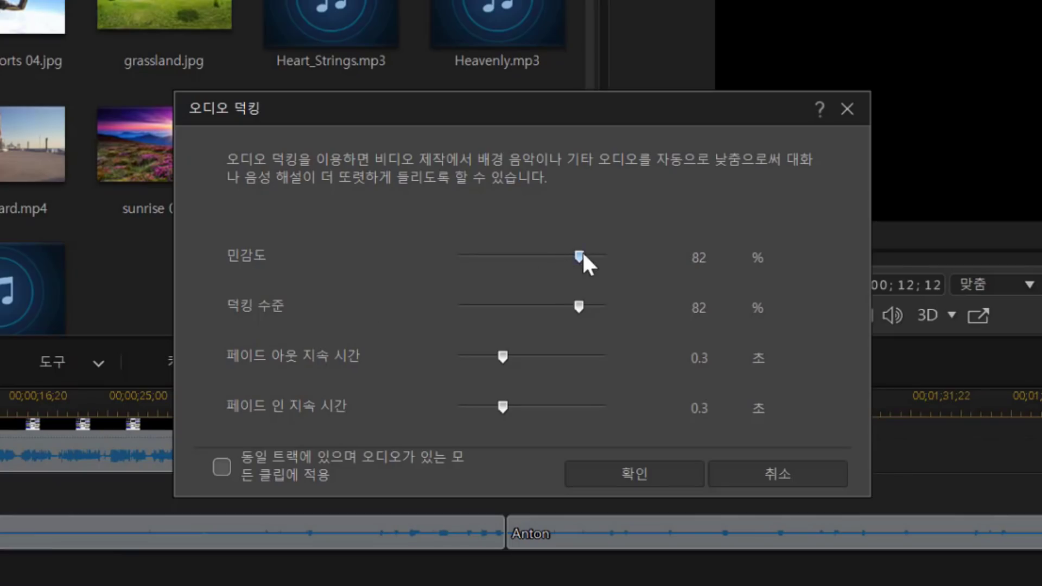
left_click_drag(579, 256, 519, 256)
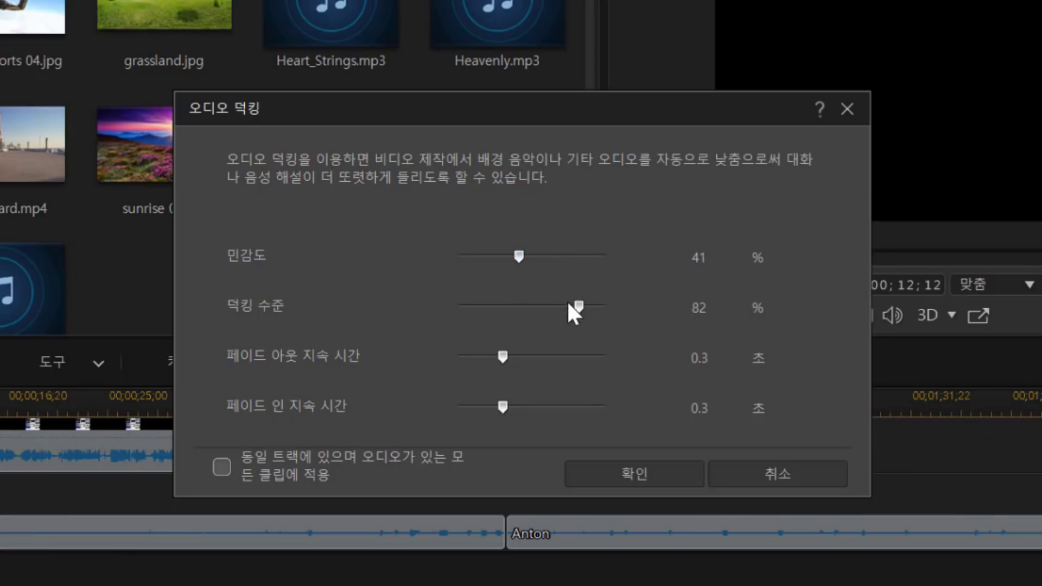
left_click_drag(578, 305, 516, 311)
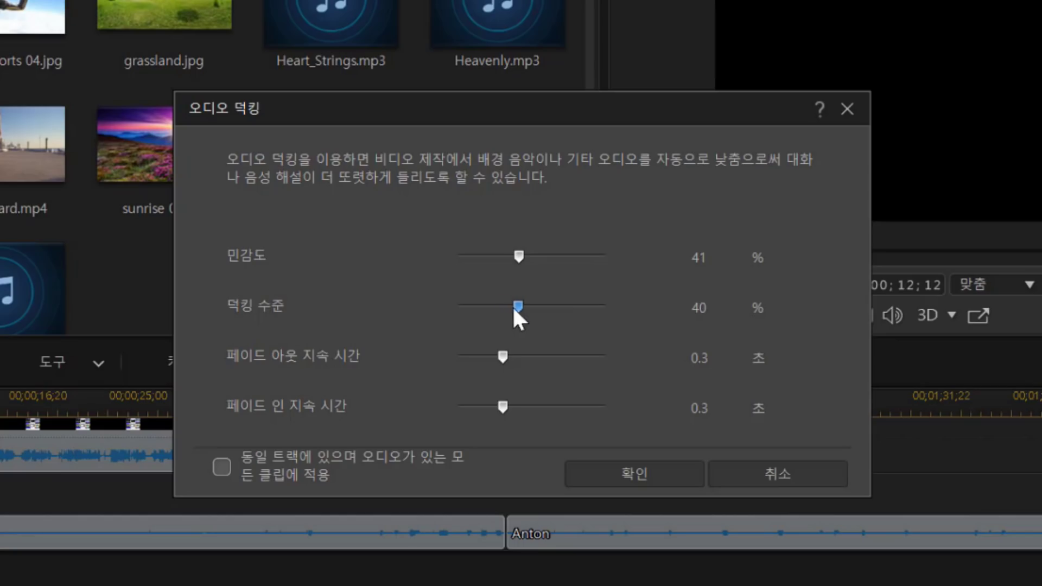
Set the ducking sensitivity to 84% and the ducking level to 82%, and apply the ducking to all clips with audio on the same track
left_click_drag(519, 257, 583, 257)
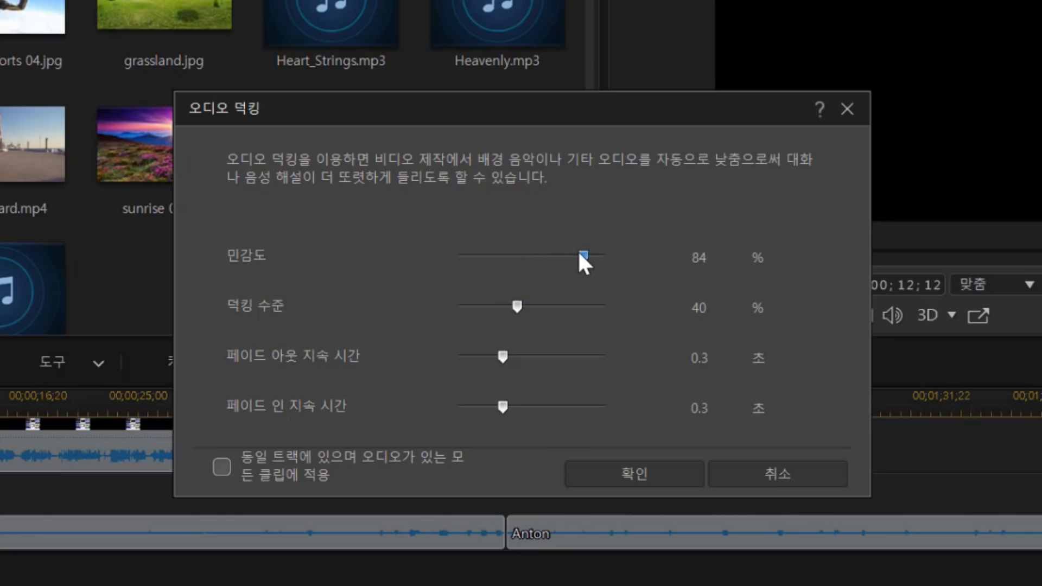
left_click_drag(517, 307, 580, 307)
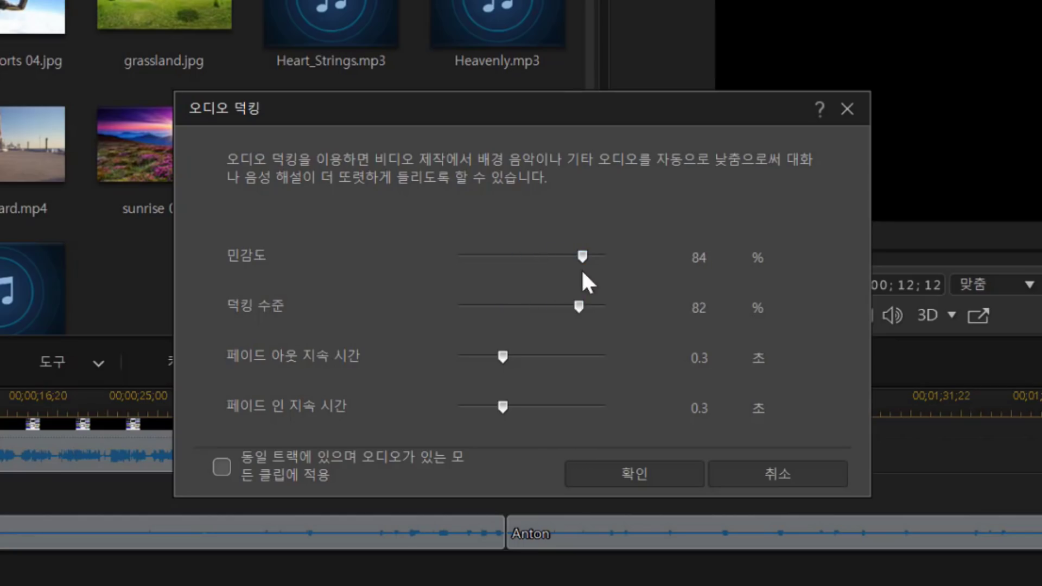
left_click_drag(584, 260, 582, 259)
mouse_move(594, 257)
left_mouse_down()
mouse_move(627, 263)
mouse_move(587, 257)
left_mouse_up()
left_click_drag(591, 266, 577, 302)
left_click(222, 472)
left_click(627, 481)
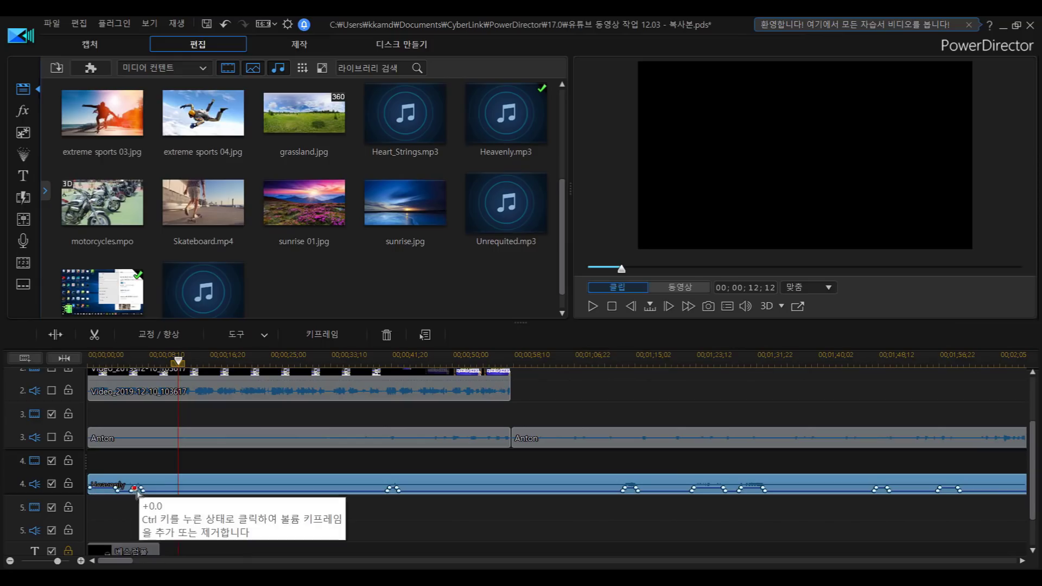
Play the timeline from the beginning to check the ducked volume of Heavenly
left_click_drag(175, 361, 89, 362)
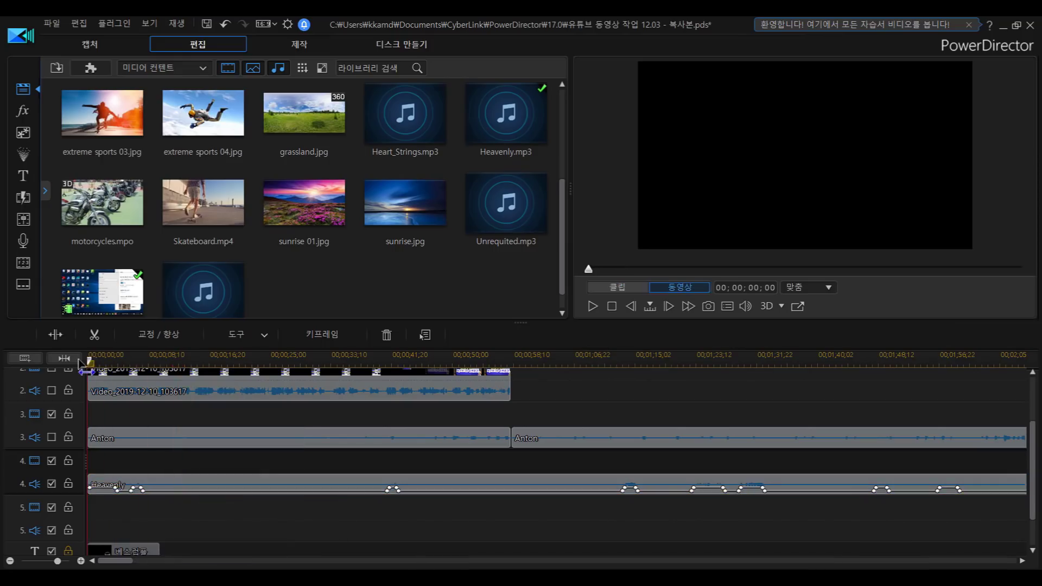
left_click(593, 306)
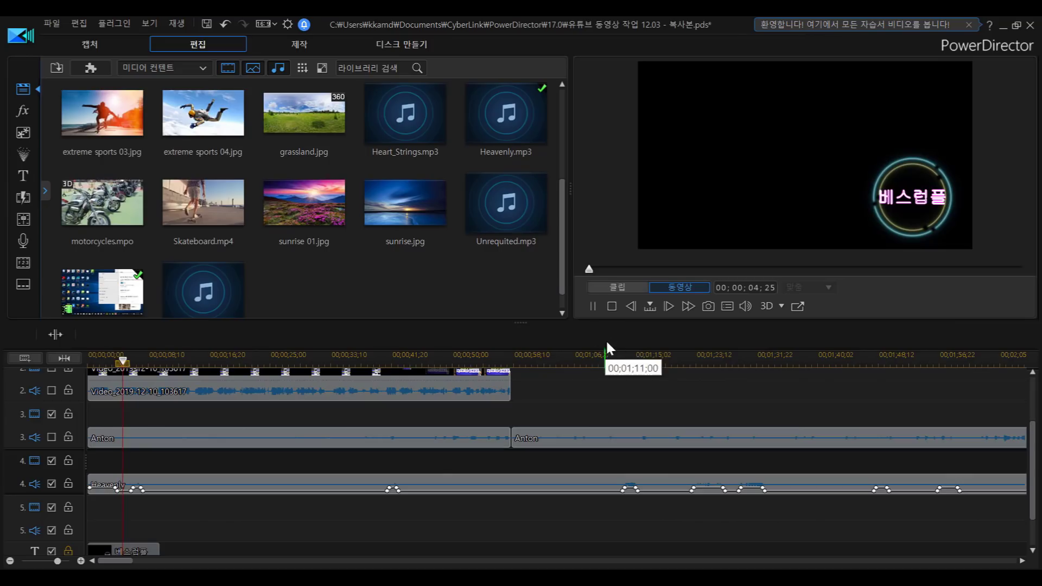
left_click(594, 306)
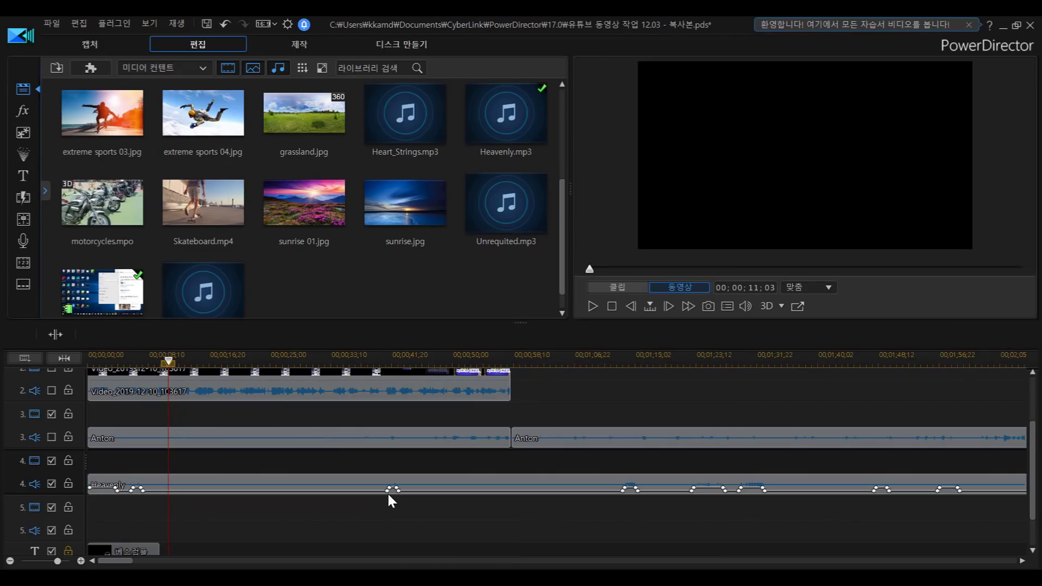
Open the audio editor for the voice clip on audio track 2
left_click(177, 482)
left_click(236, 333)
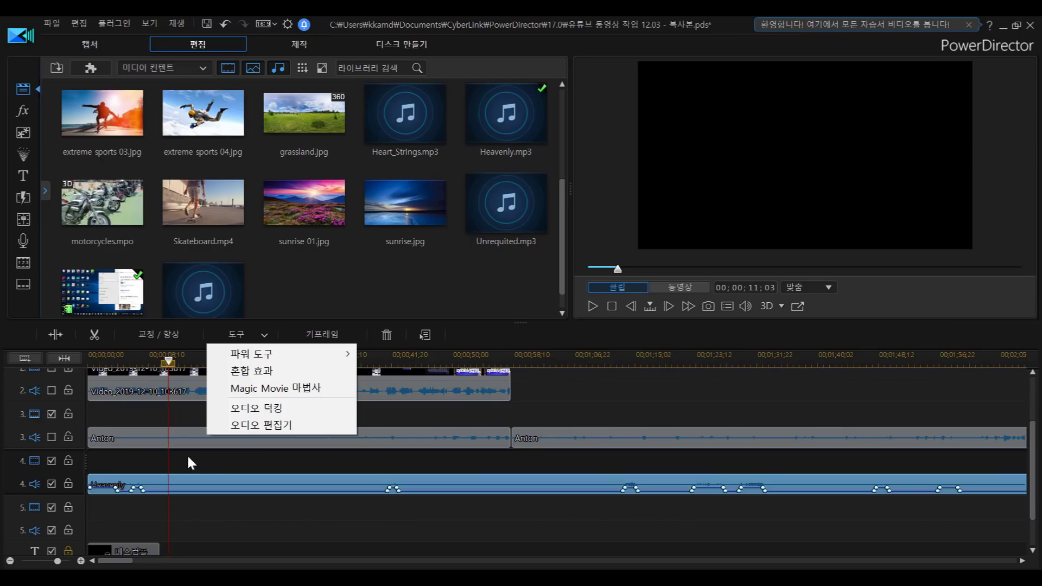
left_click(247, 424)
double_click(248, 437)
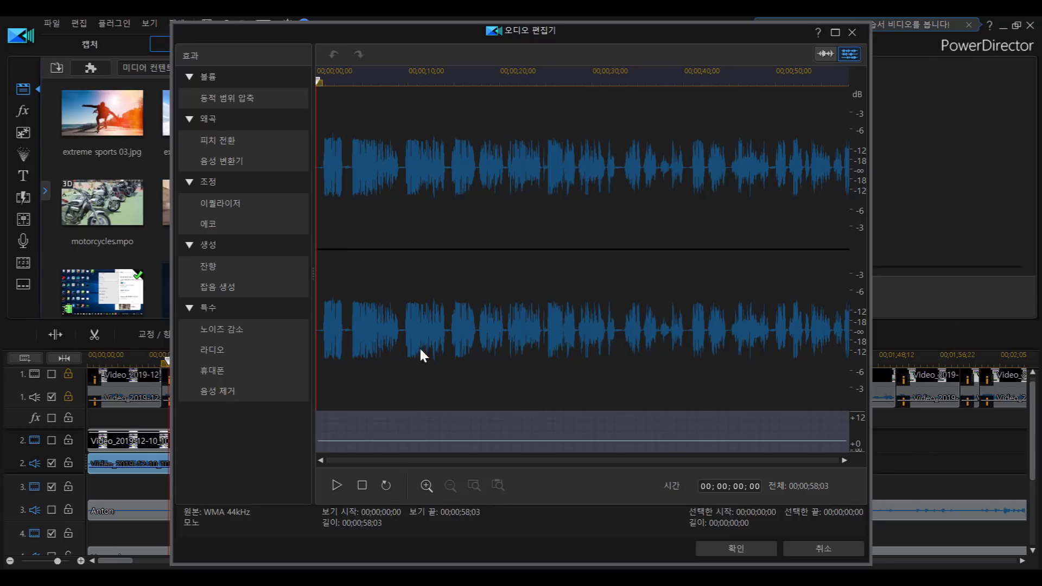
Try noise reduction with the 고정 noise type on the voice clip, previewing it at 0, about 43 and about 76, and cancel
left_click_drag(211, 328, 274, 353)
left_click(219, 327)
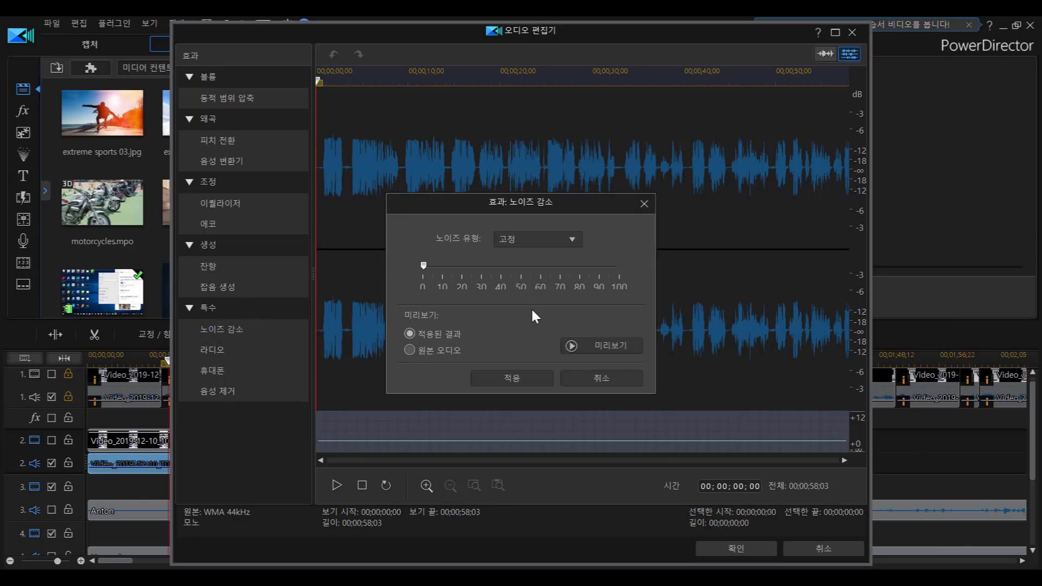
mouse_move(531, 315)
left_mouse_down()
mouse_move(578, 343)
mouse_move(656, 364)
left_mouse_up()
left_click(616, 344)
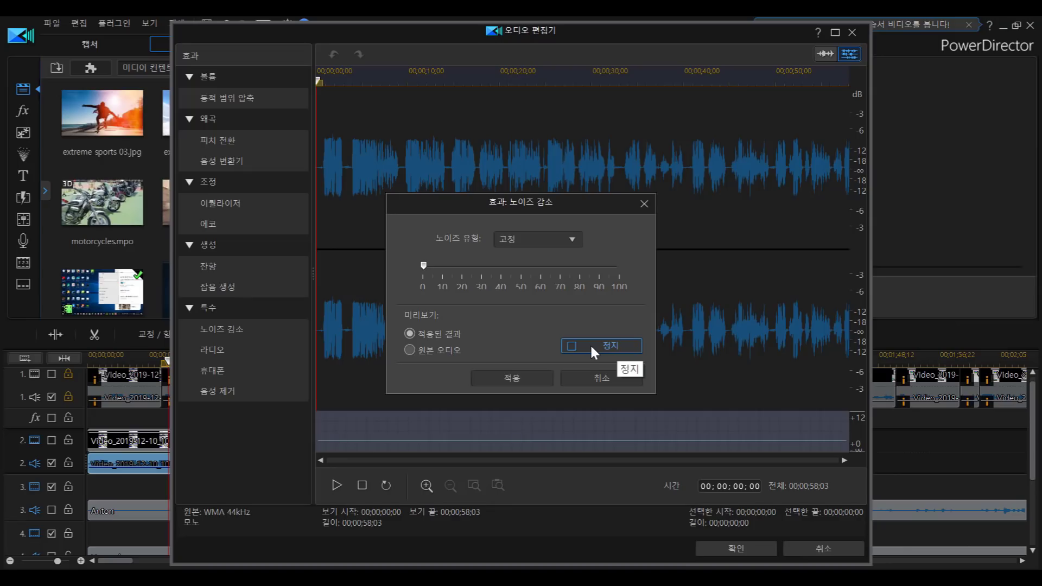
left_click(591, 347)
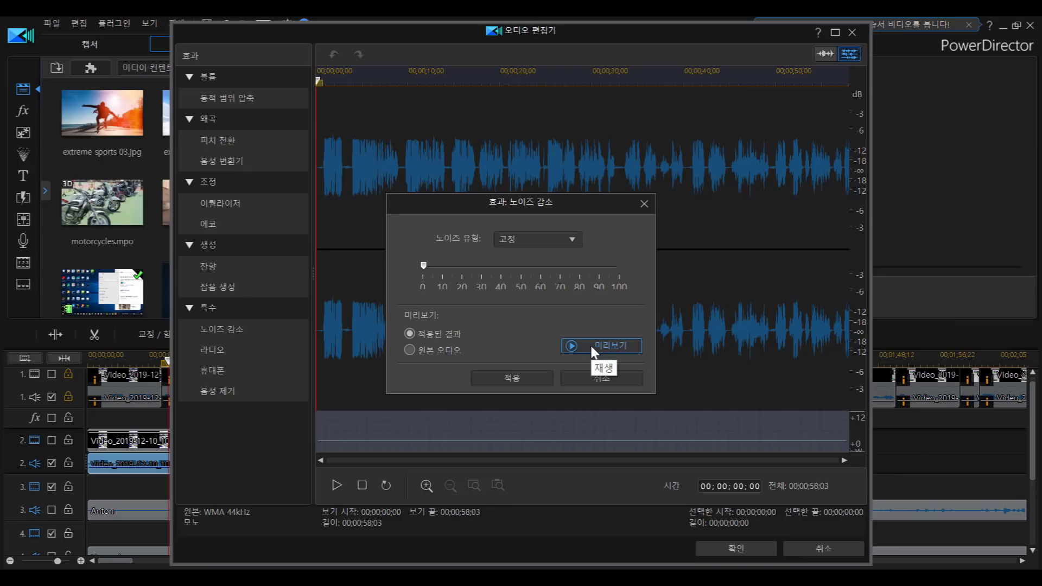
left_click(592, 348)
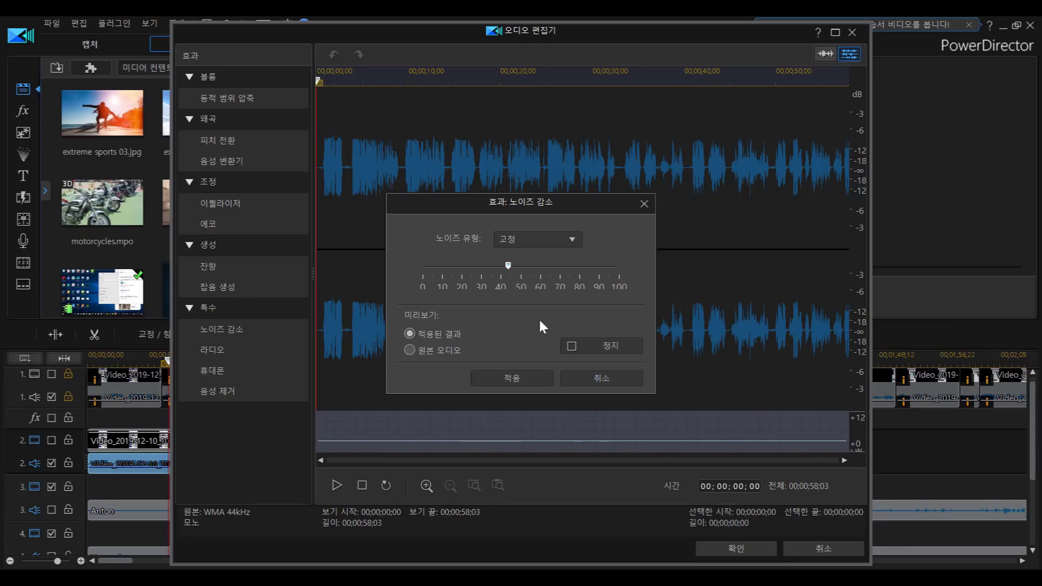
left_click(581, 344)
left_click(584, 342)
left_click(600, 377)
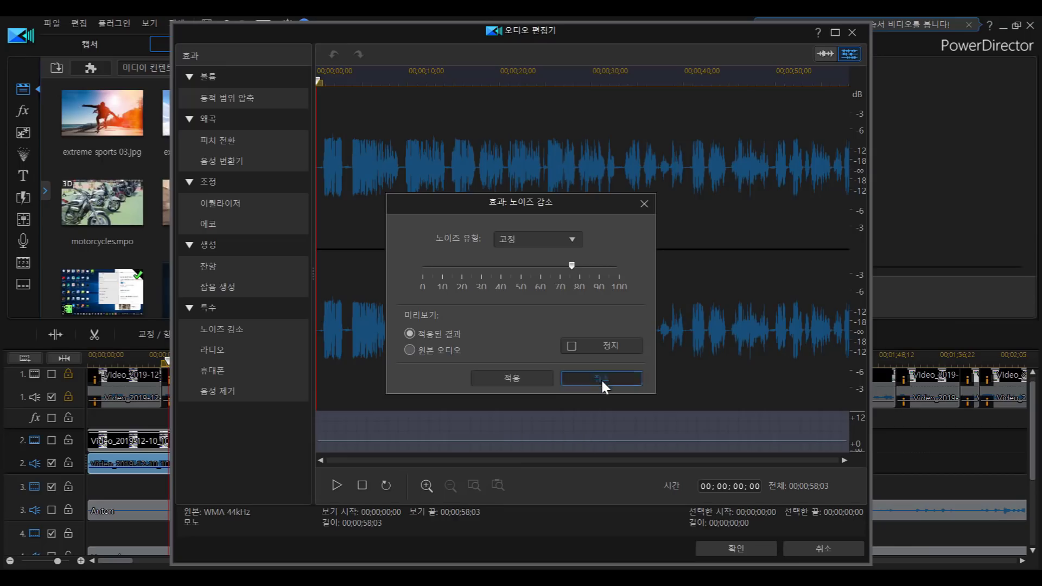
Preview the original noise level, set noise reduction to about 33, and apply it to the track 2 voice clip
left_click(220, 331)
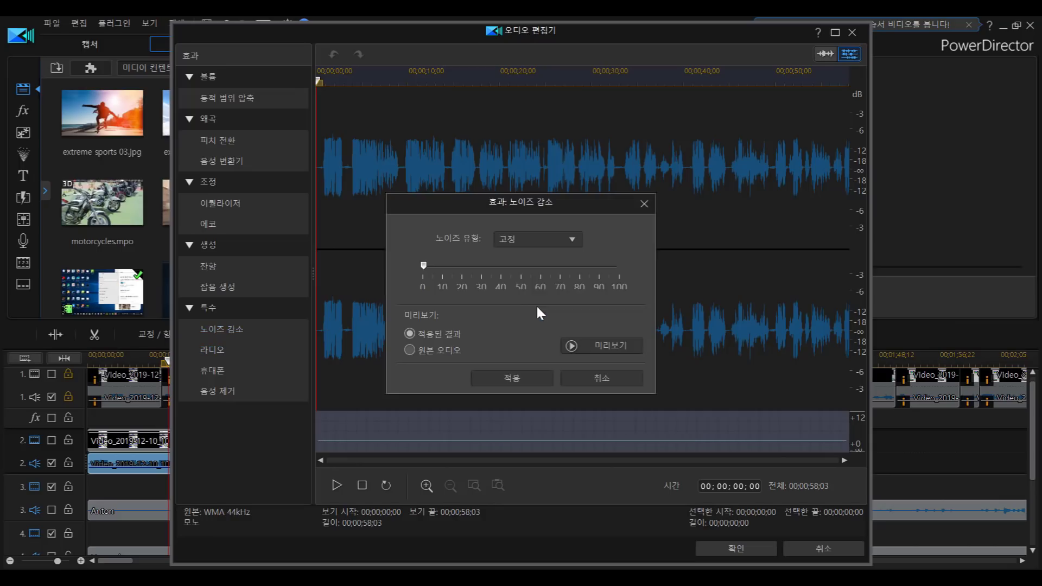
left_click(589, 341)
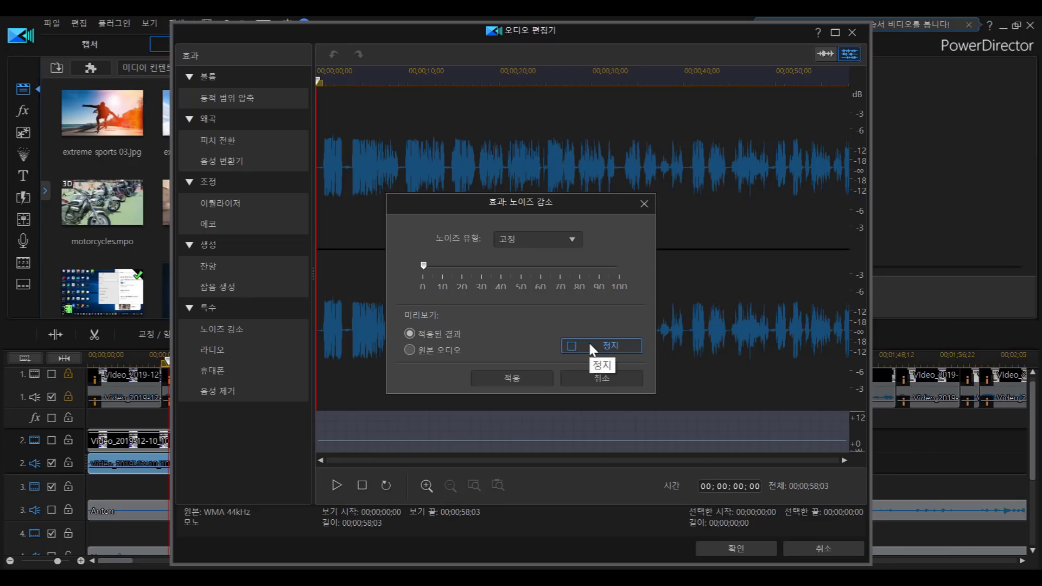
left_click(590, 347)
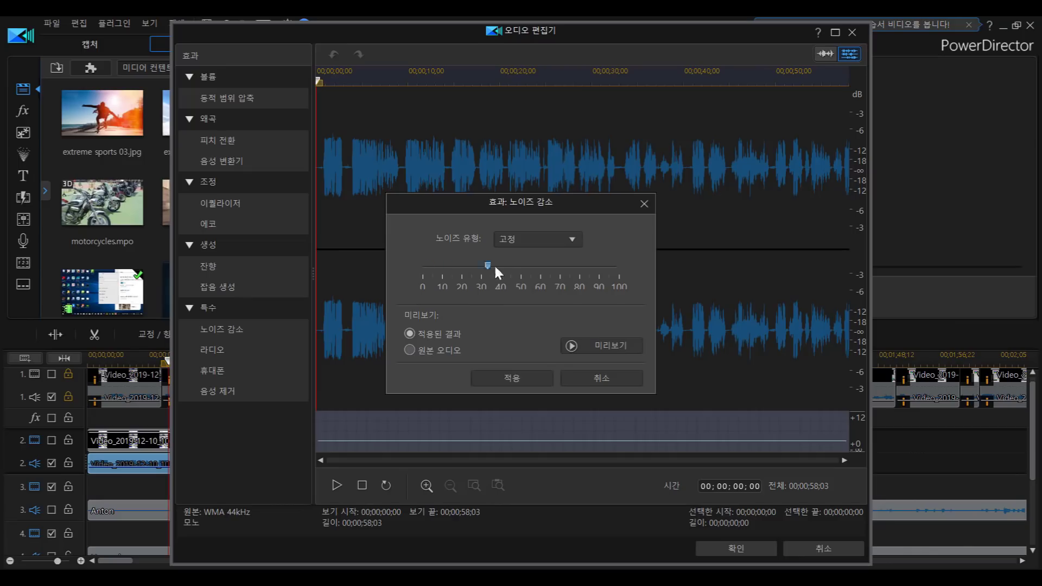
left_click(591, 342)
left_click(588, 348)
left_click(518, 377)
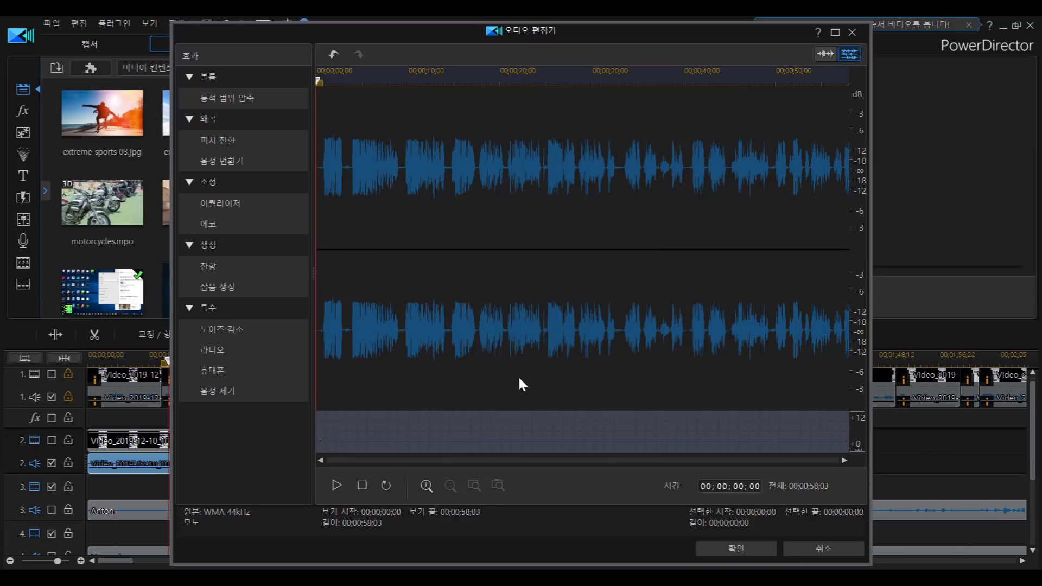
left_click(725, 547)
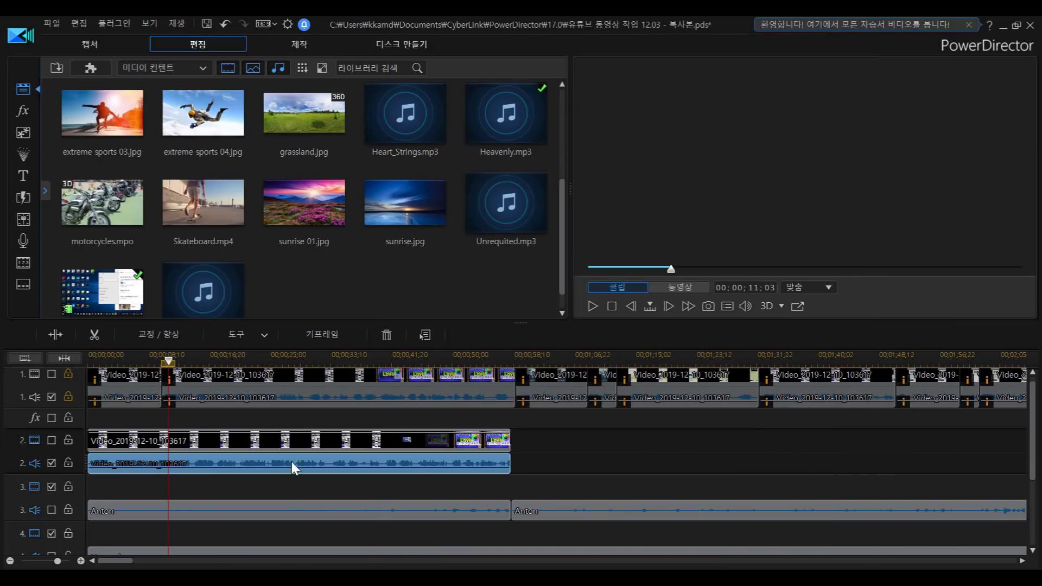
Play sections of the timeline to hear the noise-reduced audio of track 2
left_click(591, 306)
left_click(591, 307)
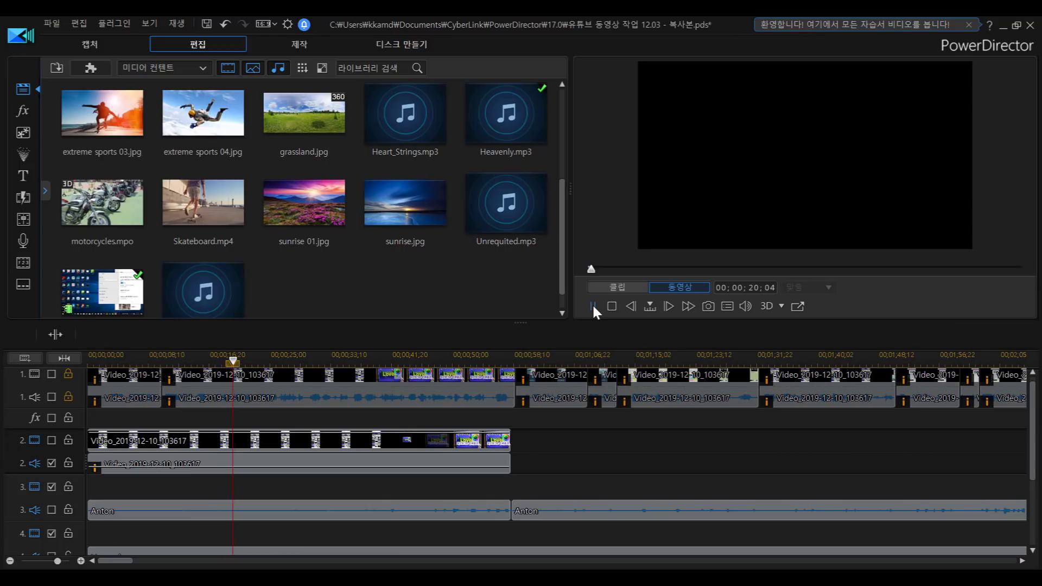
left_click(592, 305)
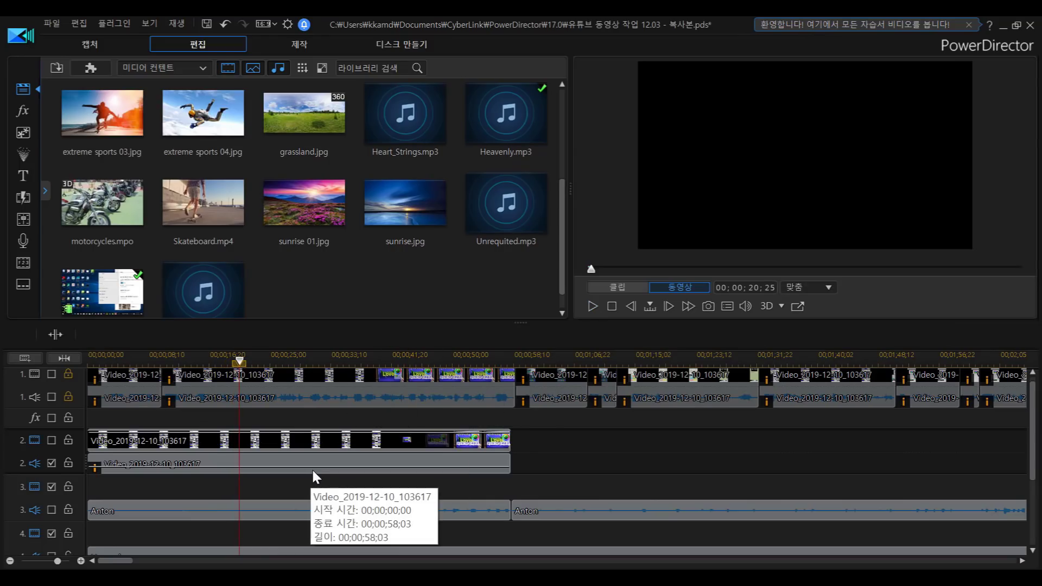
left_click(594, 306)
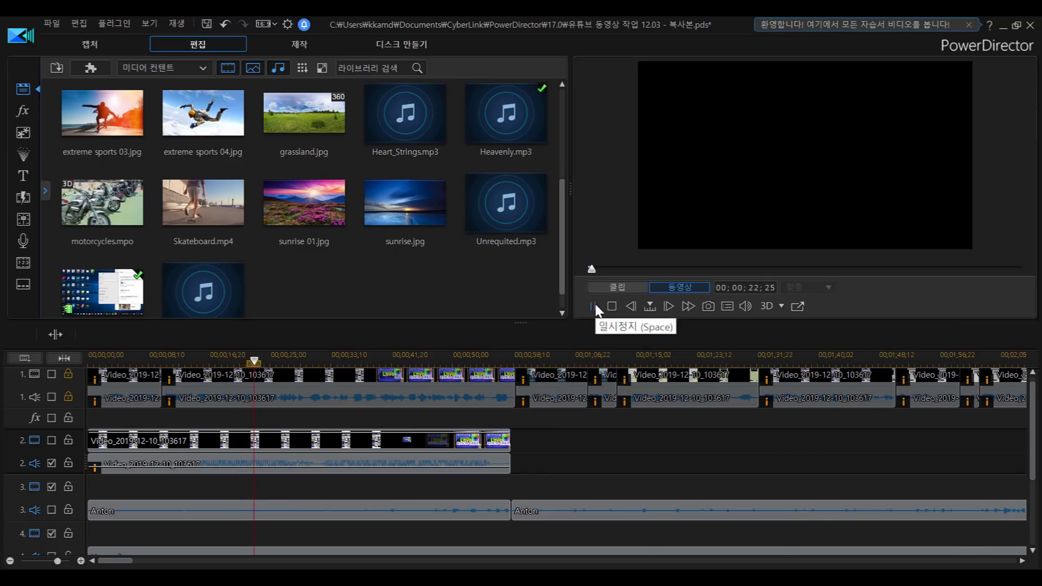
left_click(595, 307)
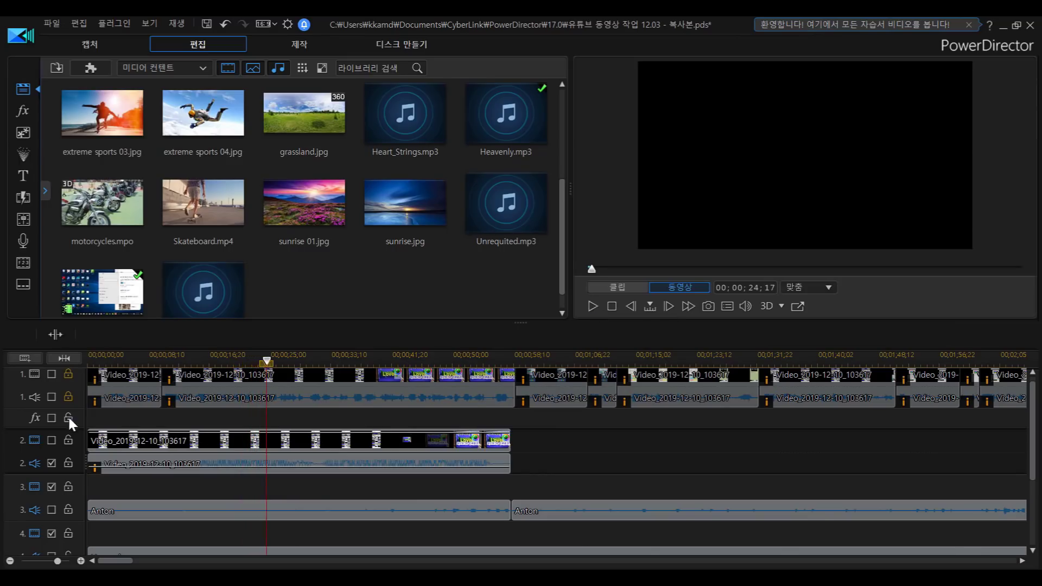
Disable track 2's audio, enable track 1's audio, and play a section to hear the unprocessed voice
left_click(52, 463)
left_click(52, 397)
left_click(593, 306)
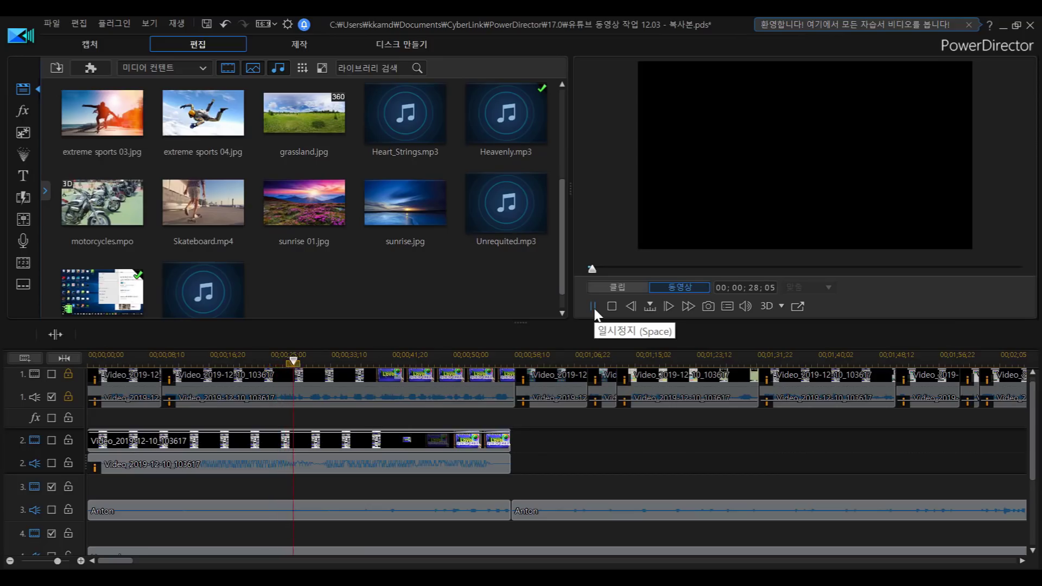
left_click(594, 306)
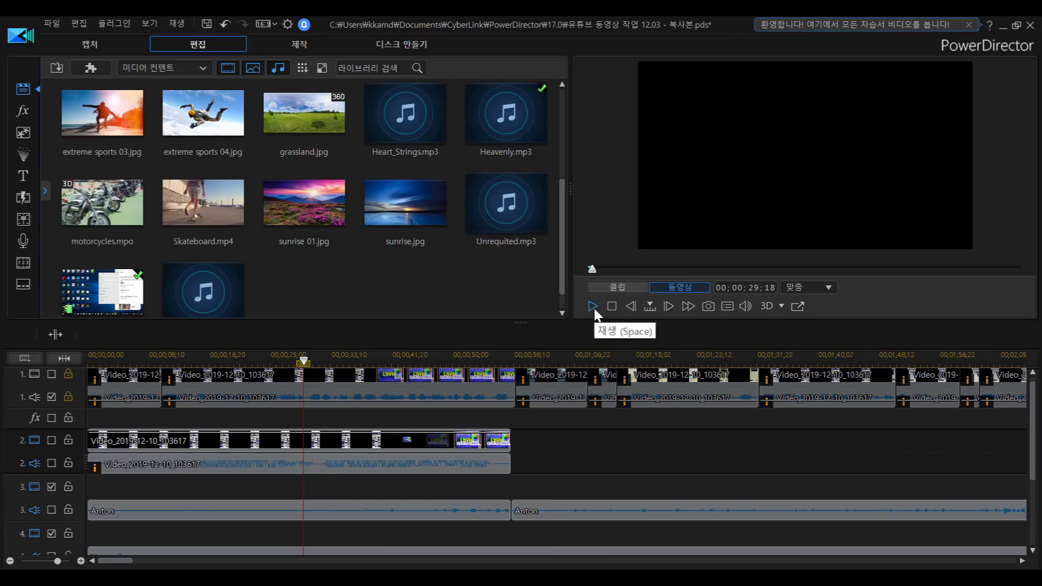
Enable track 2's audio, disable track 1's audio, and play a section to compare the noise-reduced voice
left_click(52, 463)
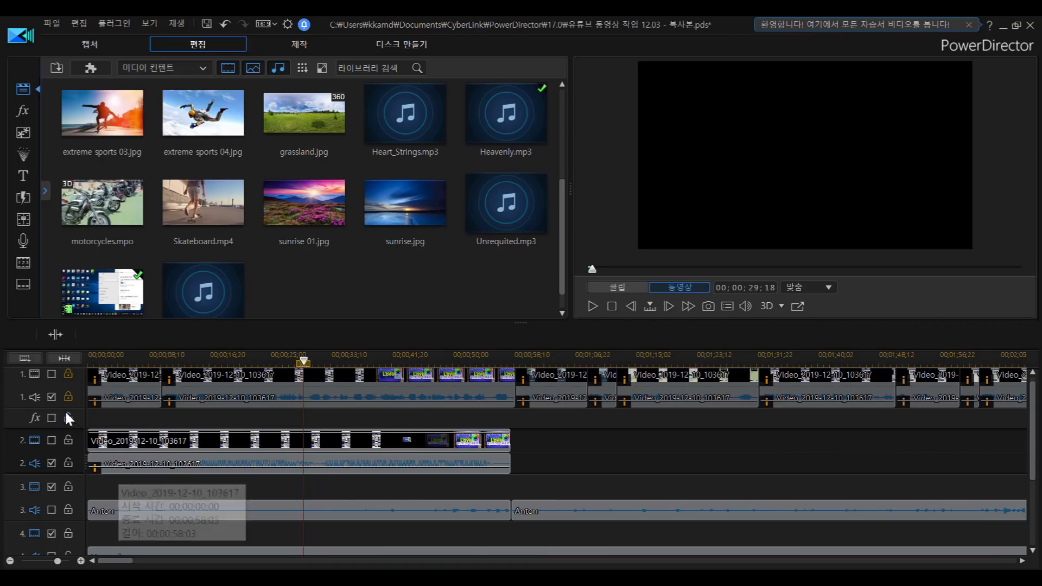
left_click(52, 397)
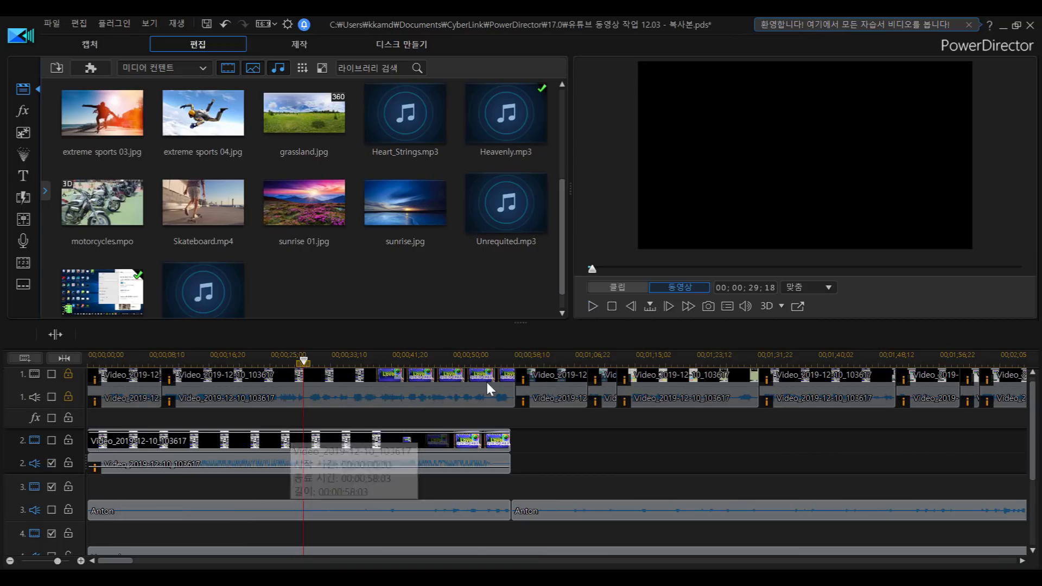
left_click(593, 311)
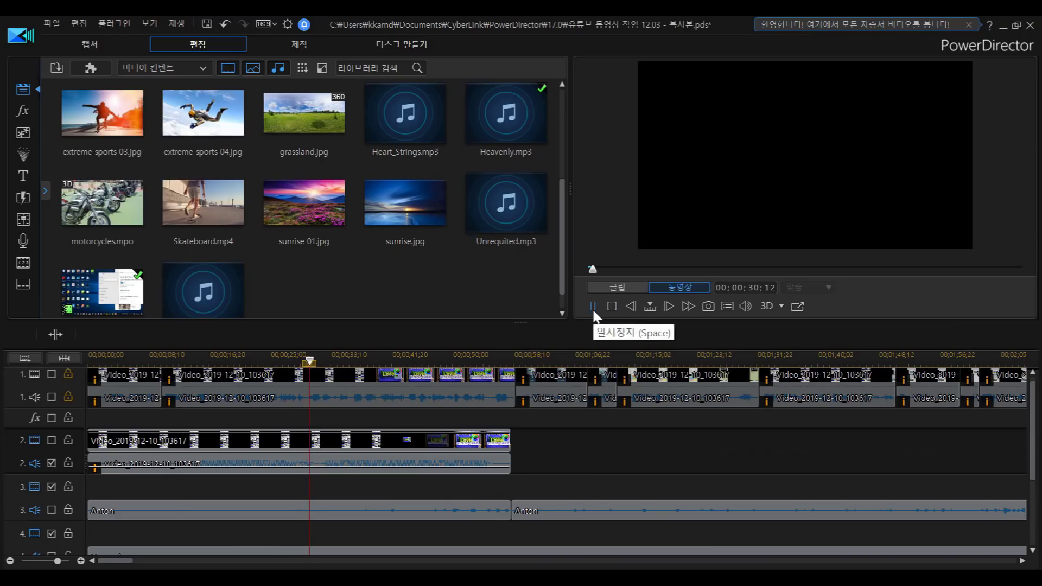
left_click(593, 310)
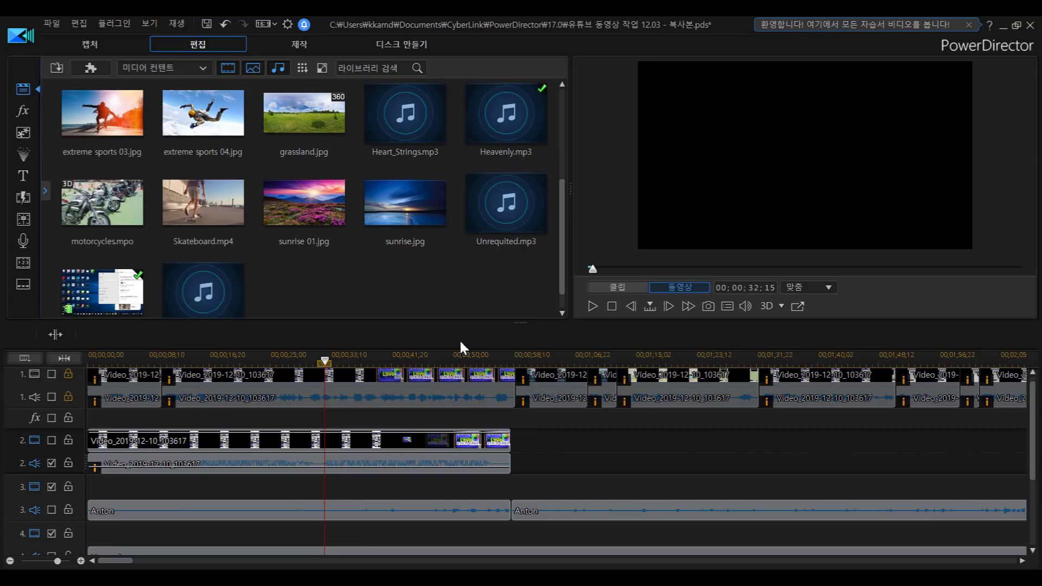
Reopen the audio editor for the track 2 voice clip and view the noise reduction settings without applying them
left_click(228, 465)
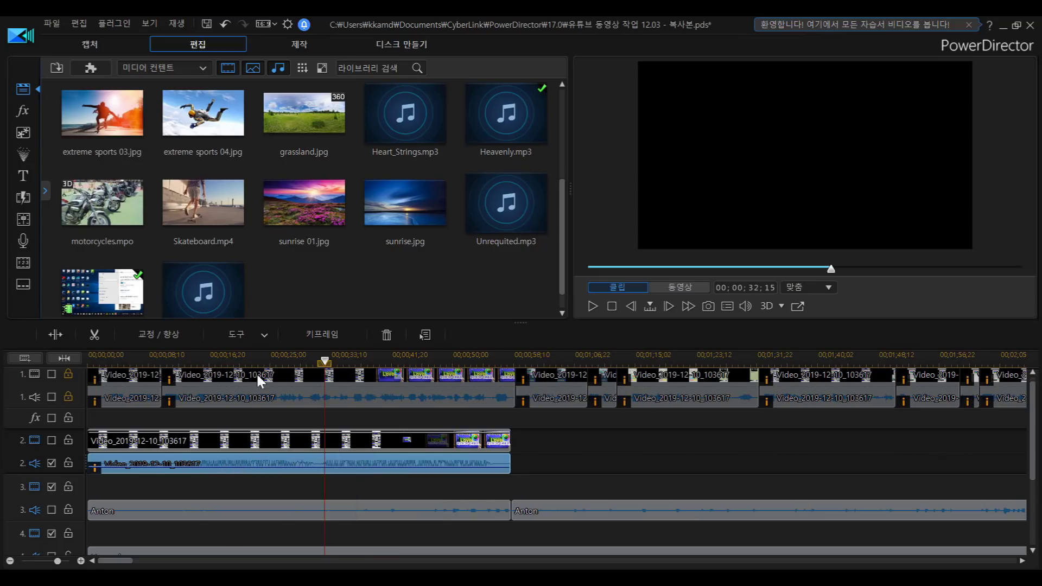
left_click(265, 334)
left_click(259, 424)
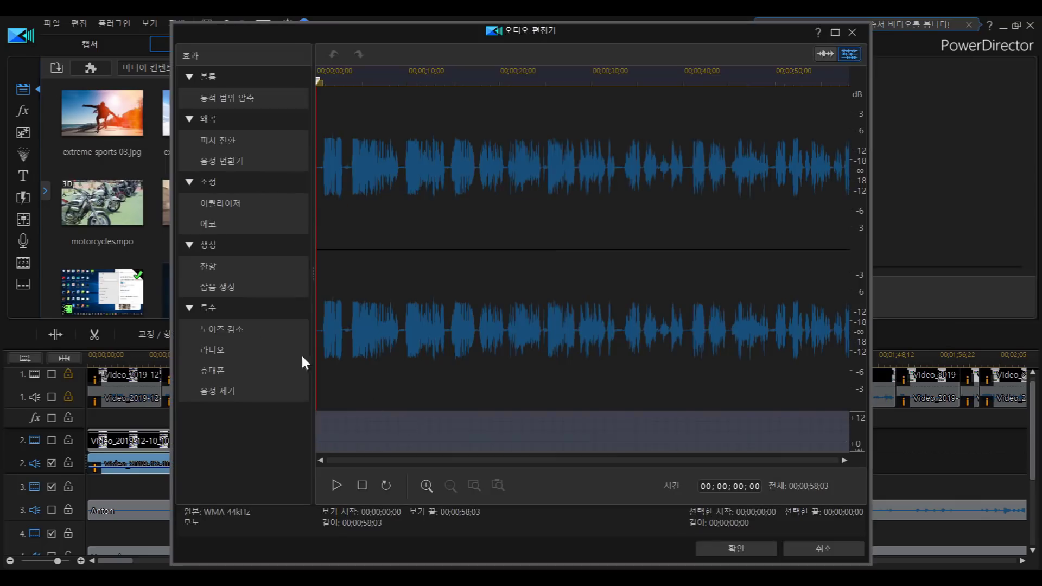
left_click(233, 330)
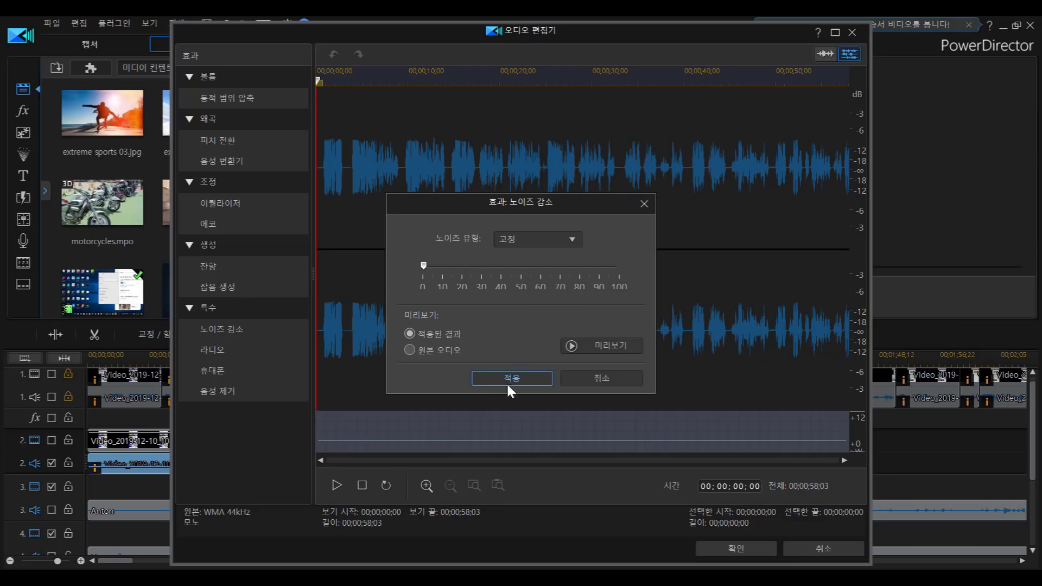
left_click(606, 378)
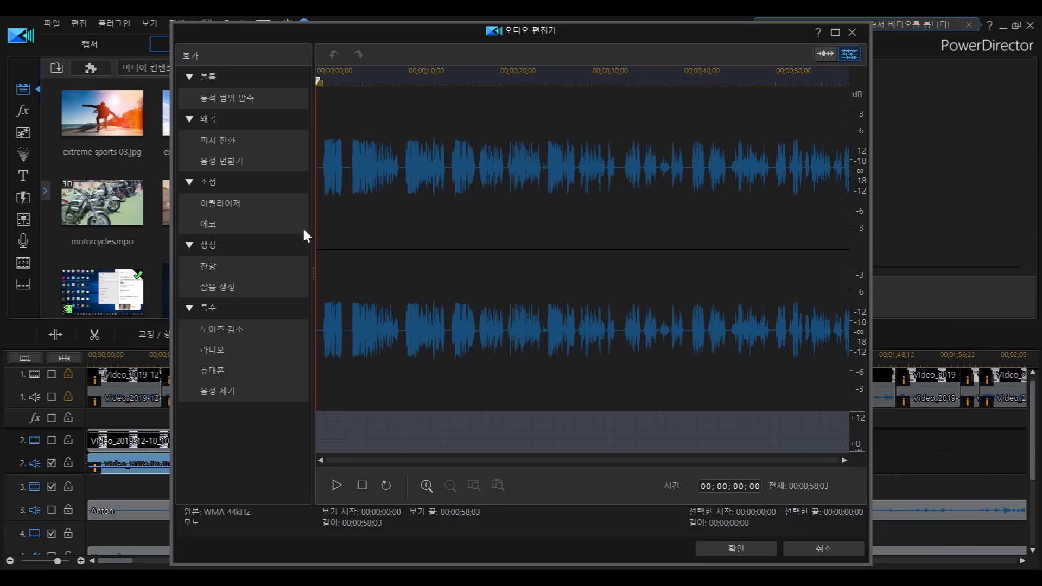
Open the voice changer effect and preview the voice clip with the 남자 (male) preset
left_click(226, 163)
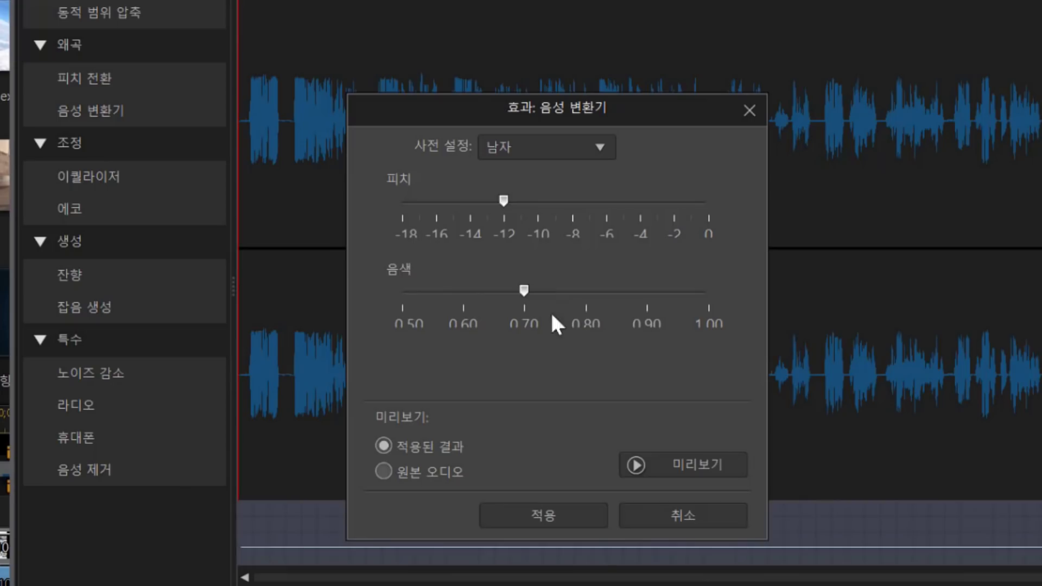
left_click(659, 470)
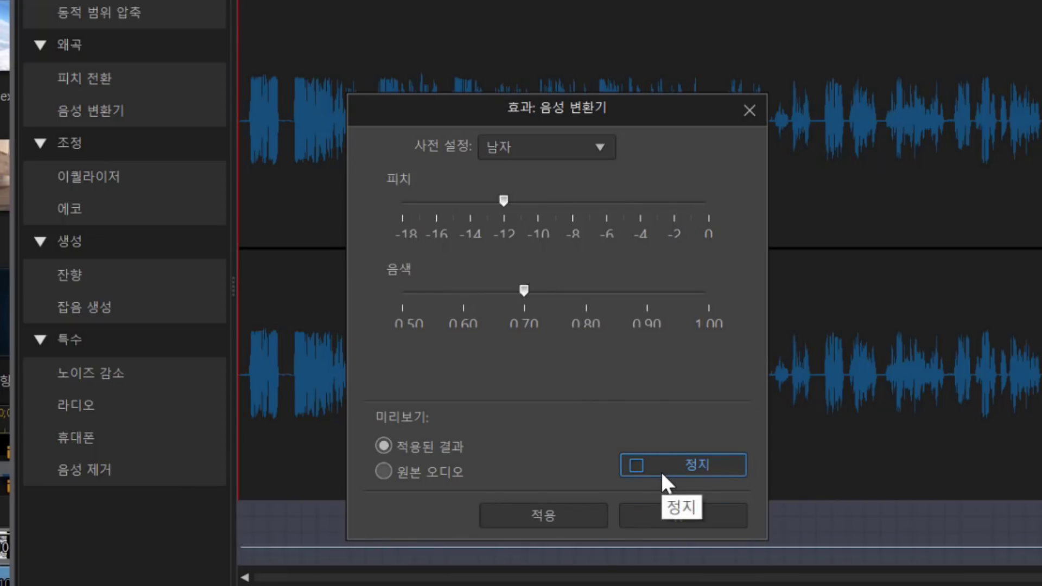
left_click(670, 460)
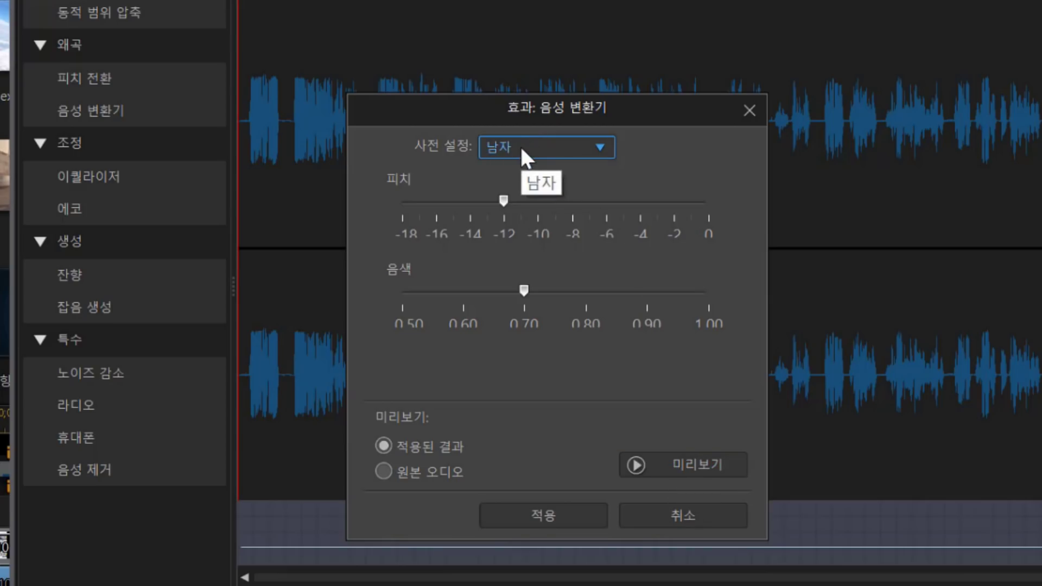
left_click(651, 457)
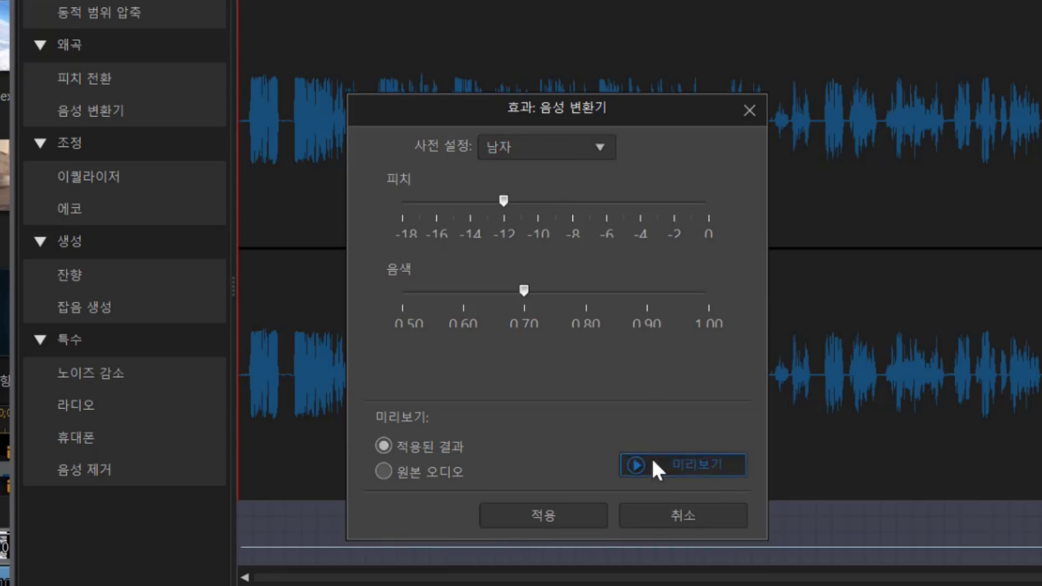
Preview the voice changer with the 여자 (female), 어린이 (child), 로봇 (robot) and 오리 (duck) presets in turn
left_click(513, 142)
left_click(510, 191)
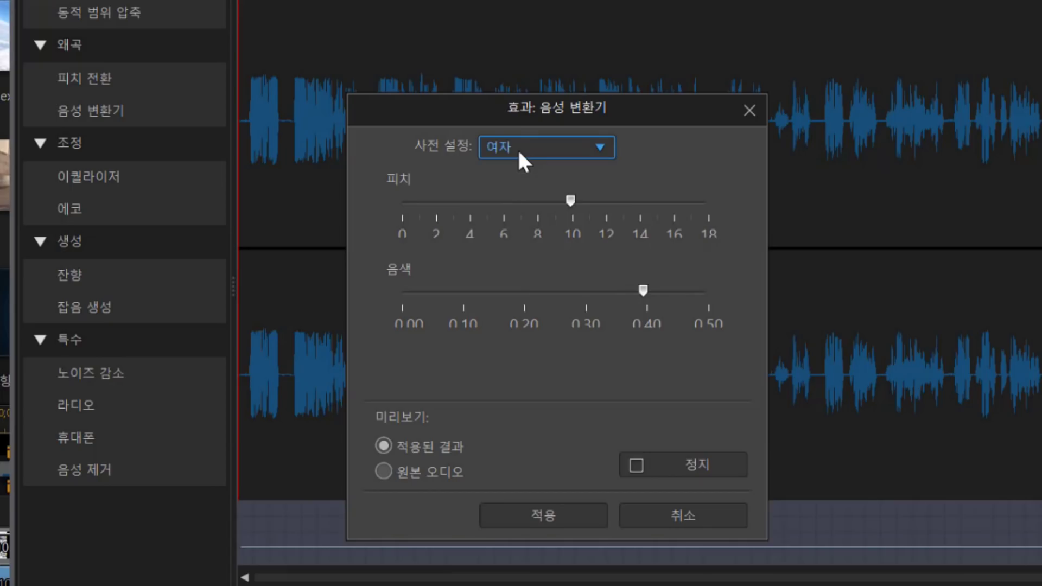
left_click(517, 148)
left_click(517, 209)
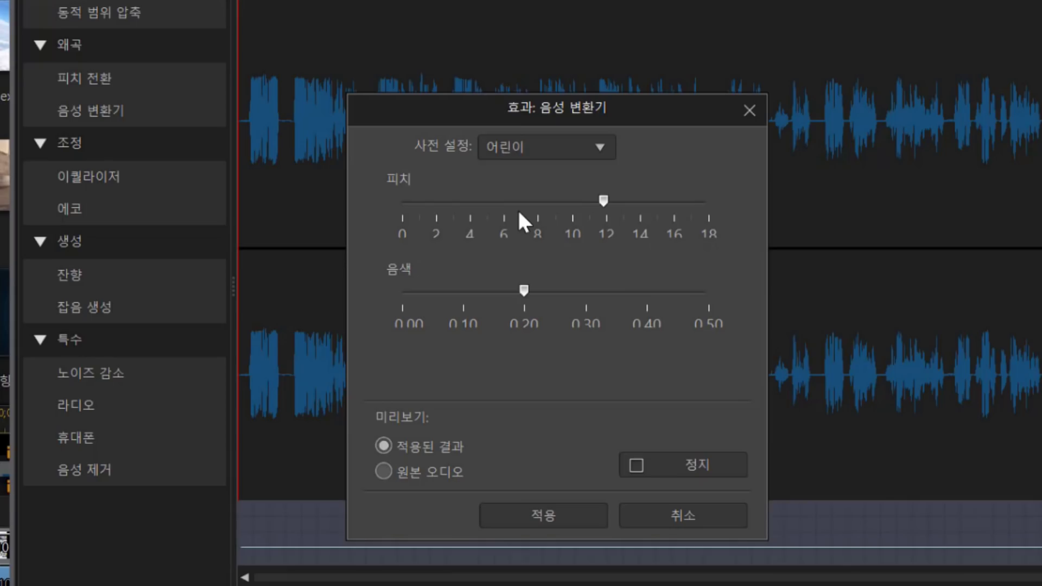
left_click(535, 149)
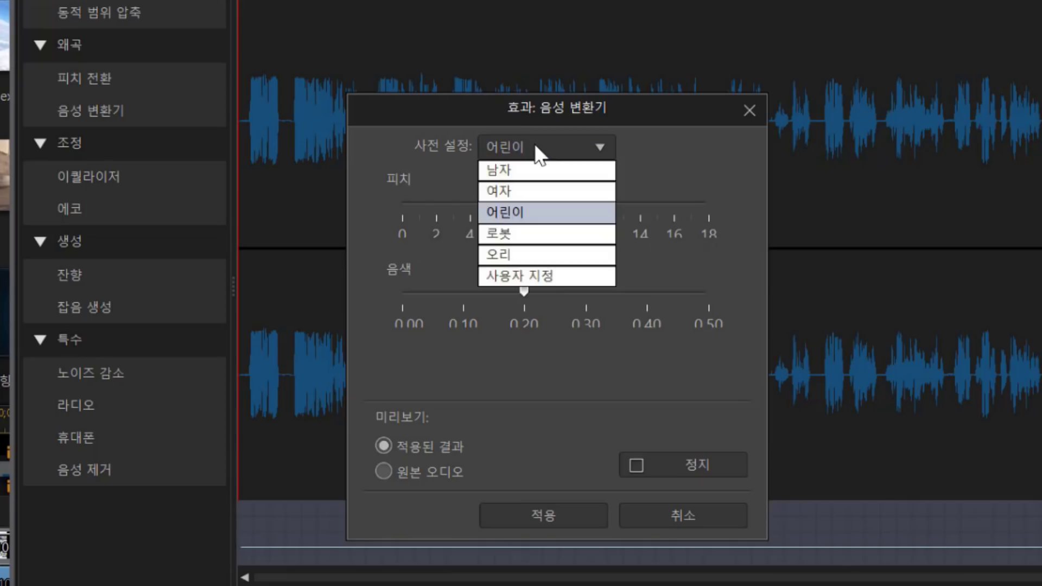
left_click(523, 236)
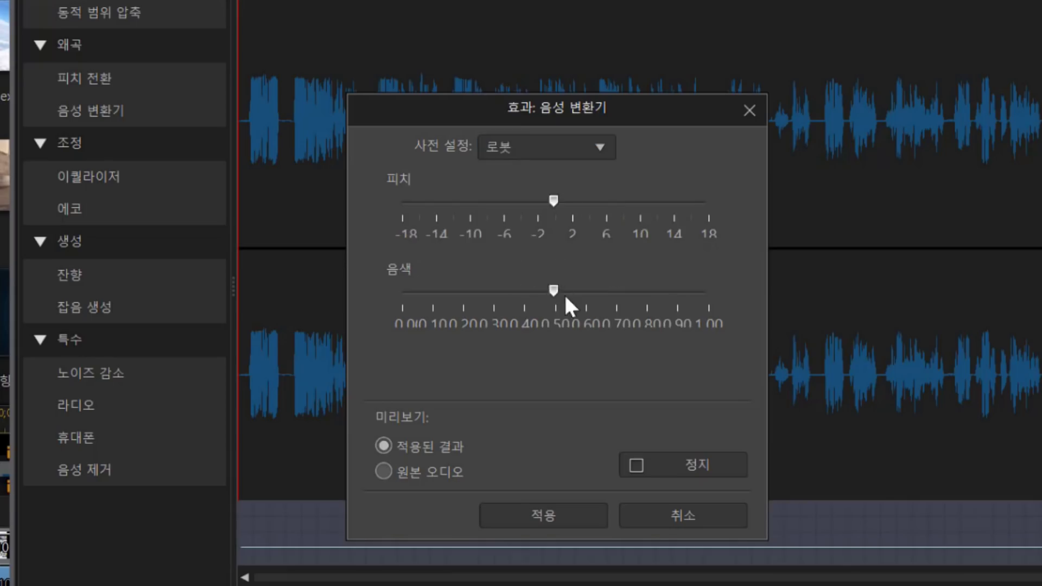
left_click(519, 151)
left_click(578, 255)
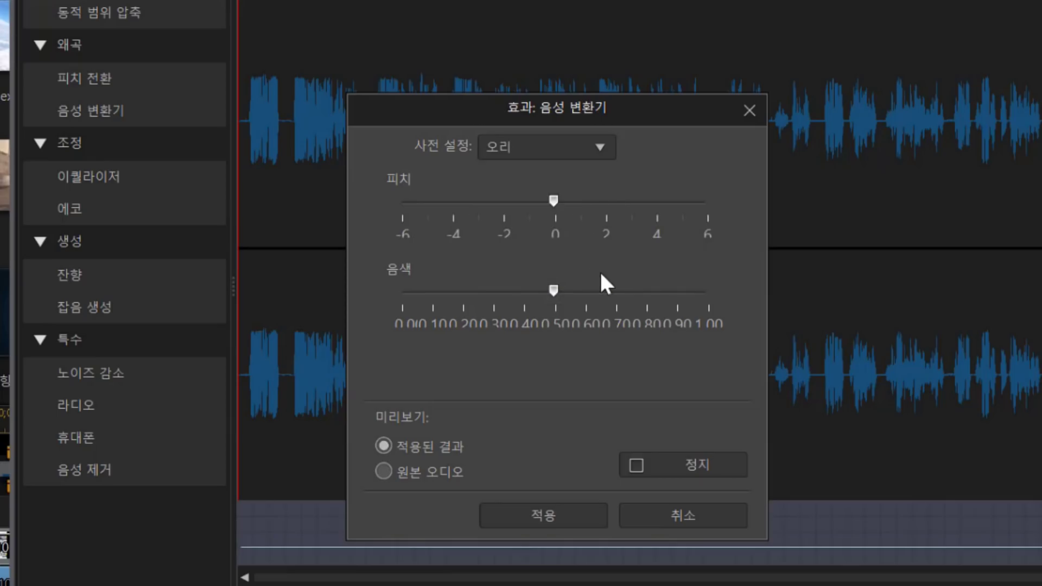
Set the voice changer preset back to 남자 (male), stop the preview and close the effect without applying it
left_click(576, 151)
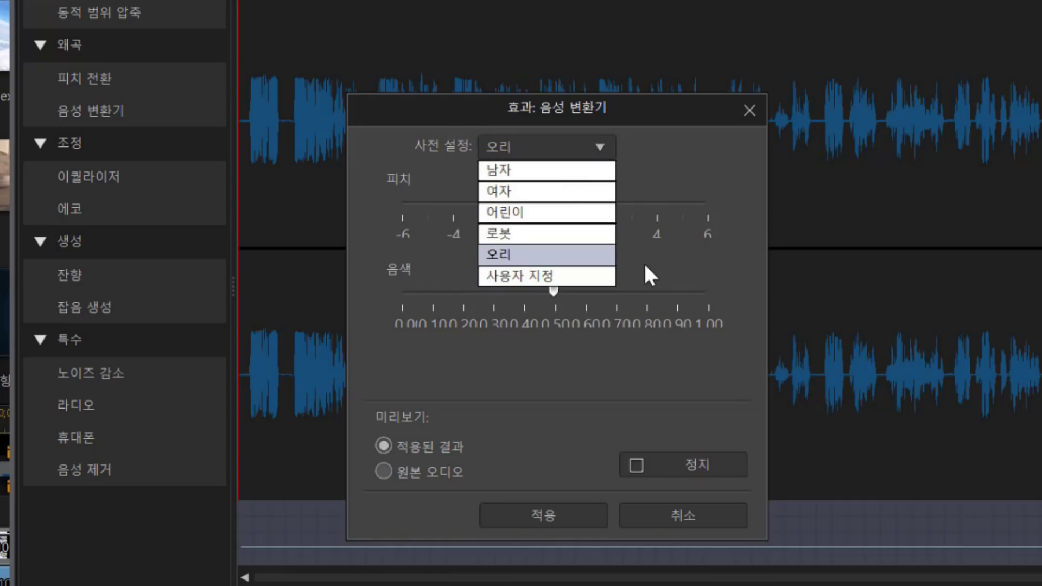
left_click(542, 145)
left_click(543, 144)
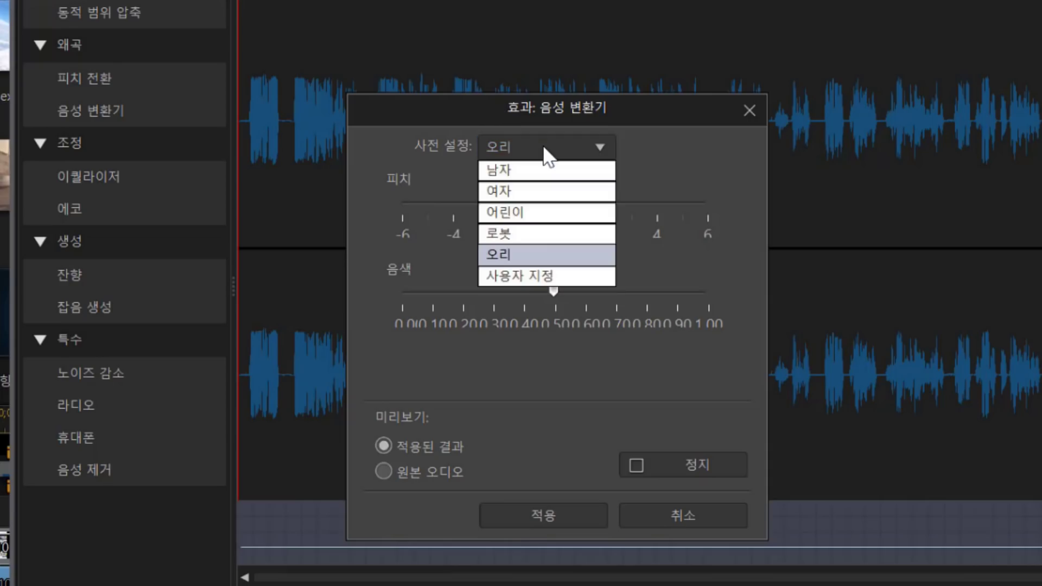
left_click(529, 173)
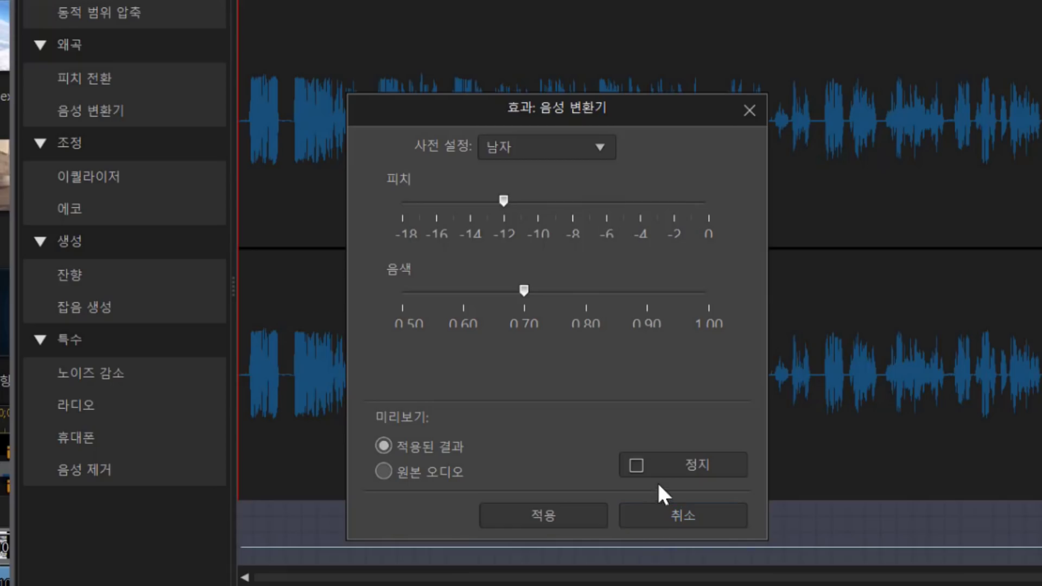
left_click(662, 466)
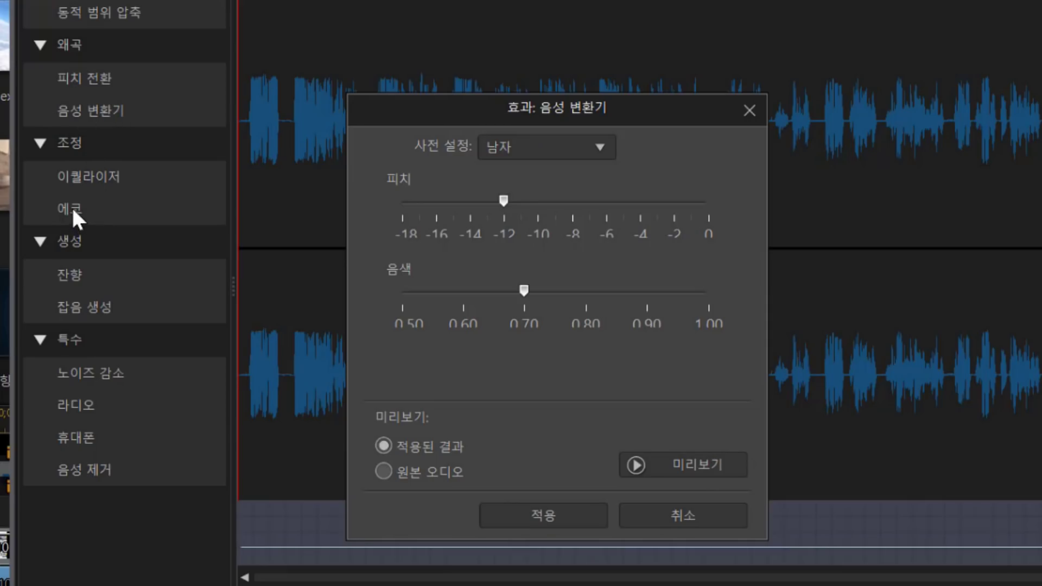
left_click(696, 515)
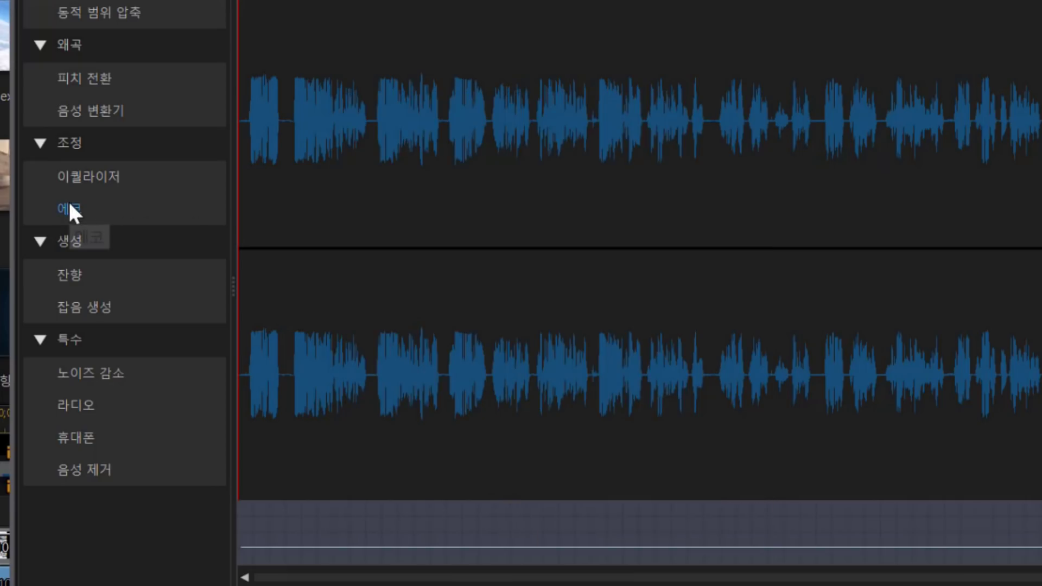
Open the echo effect for the voice clip and preview it with the 기본 (default) and 소프트 (soft) presets
left_click(79, 213)
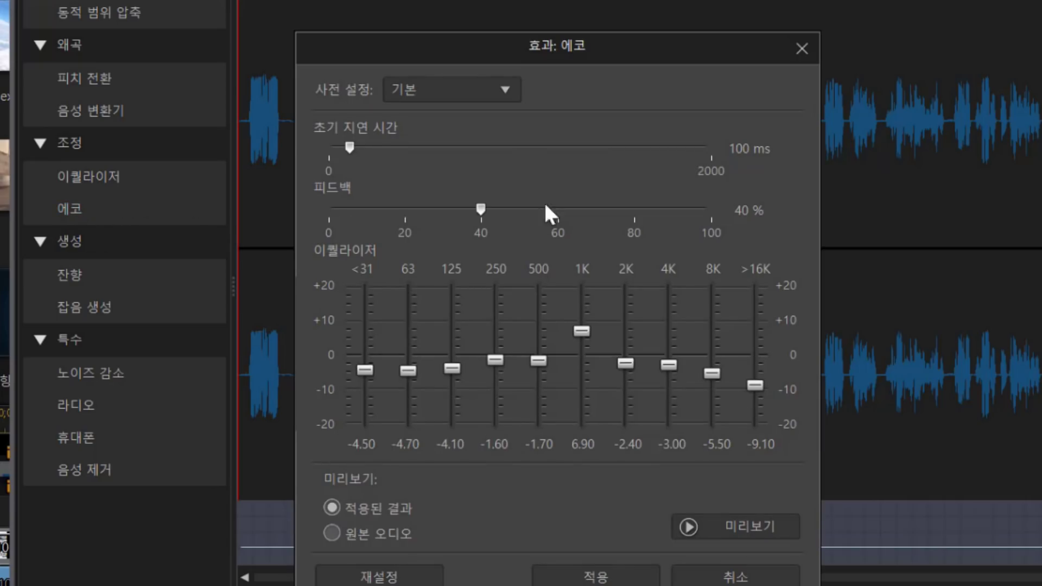
left_click(730, 529)
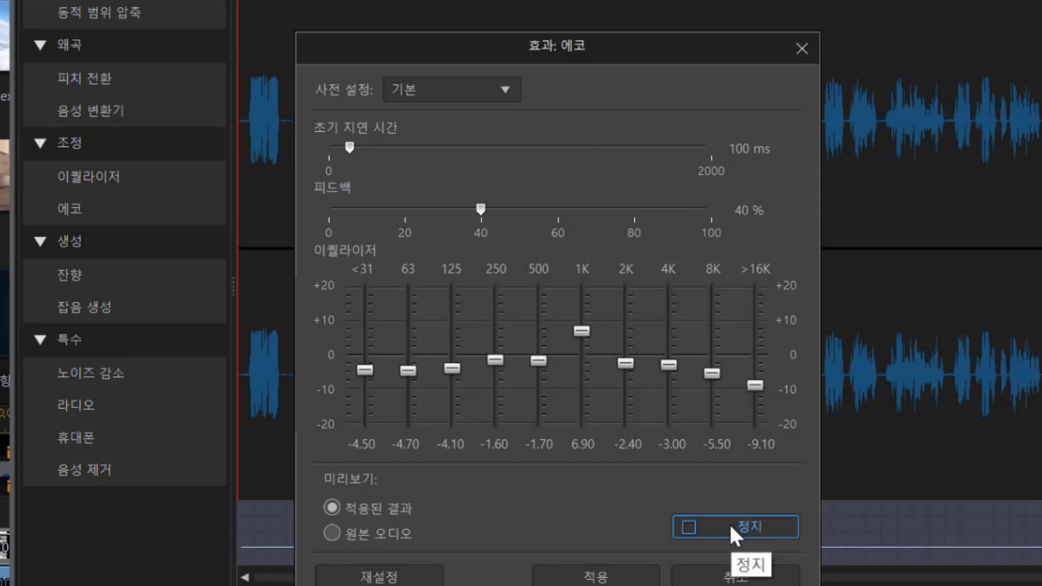
left_click(705, 527)
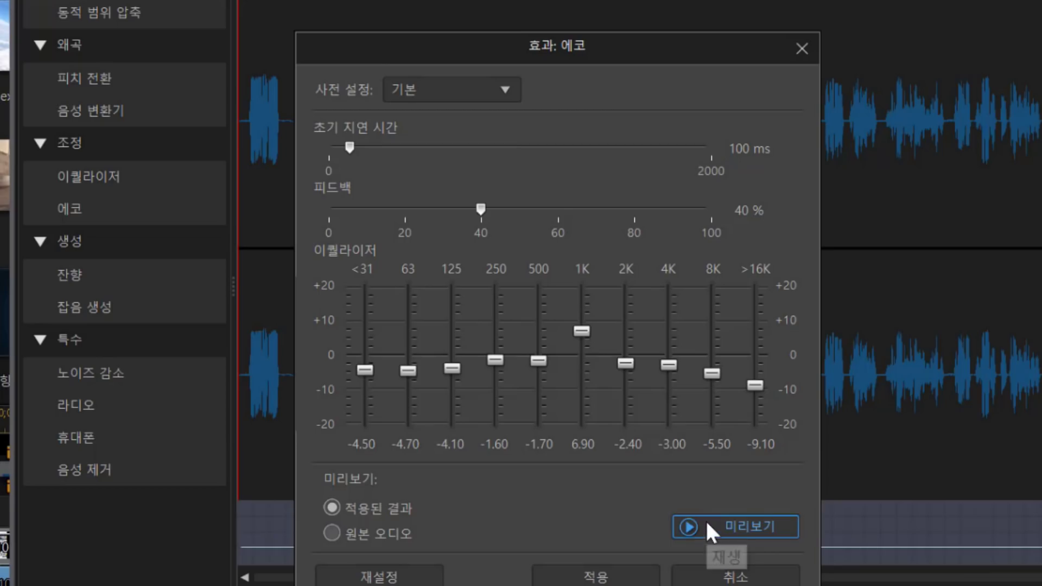
left_click(423, 90)
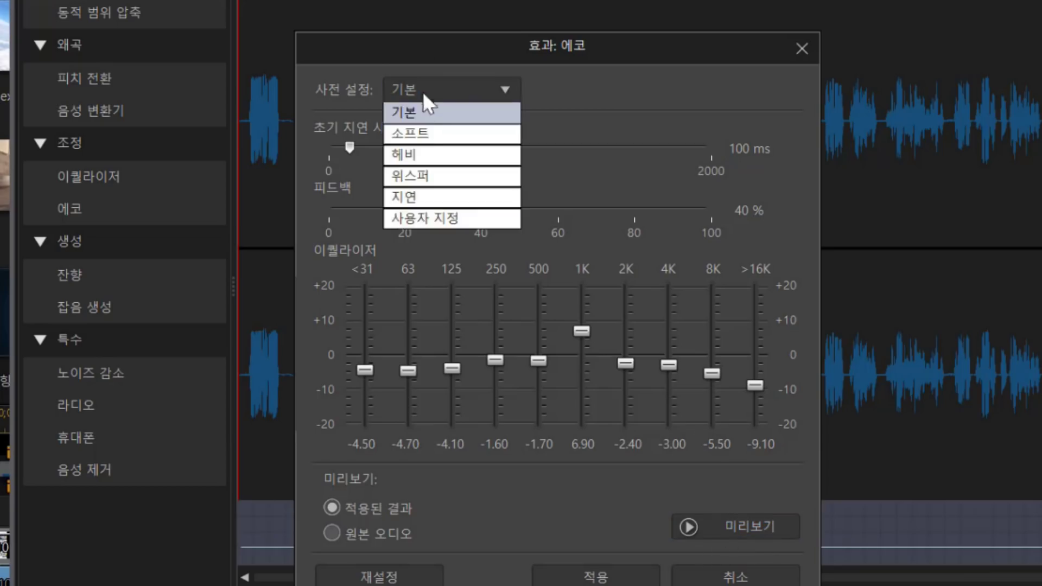
left_click(429, 133)
left_click(723, 536)
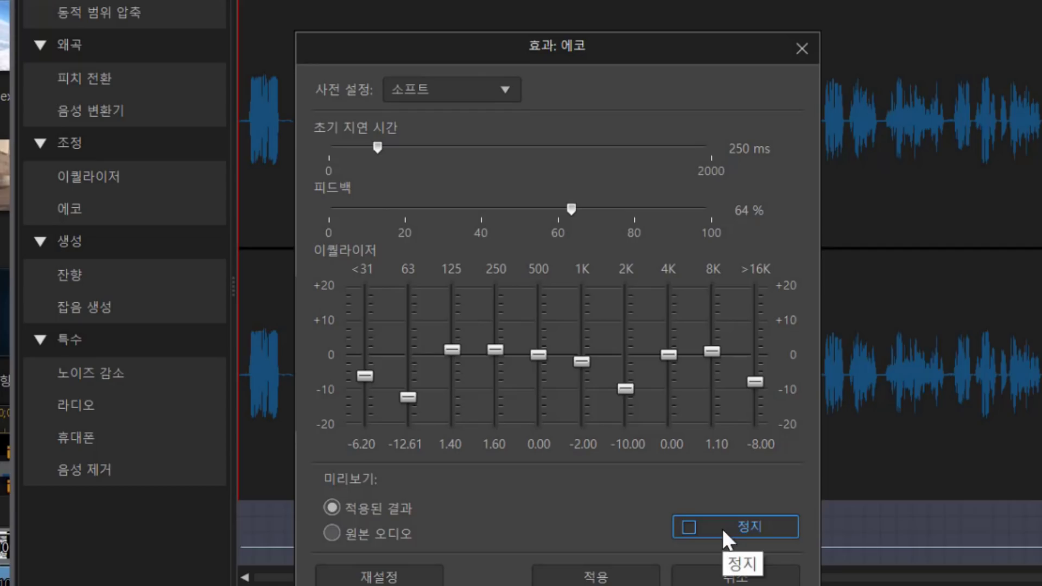
left_click(726, 534)
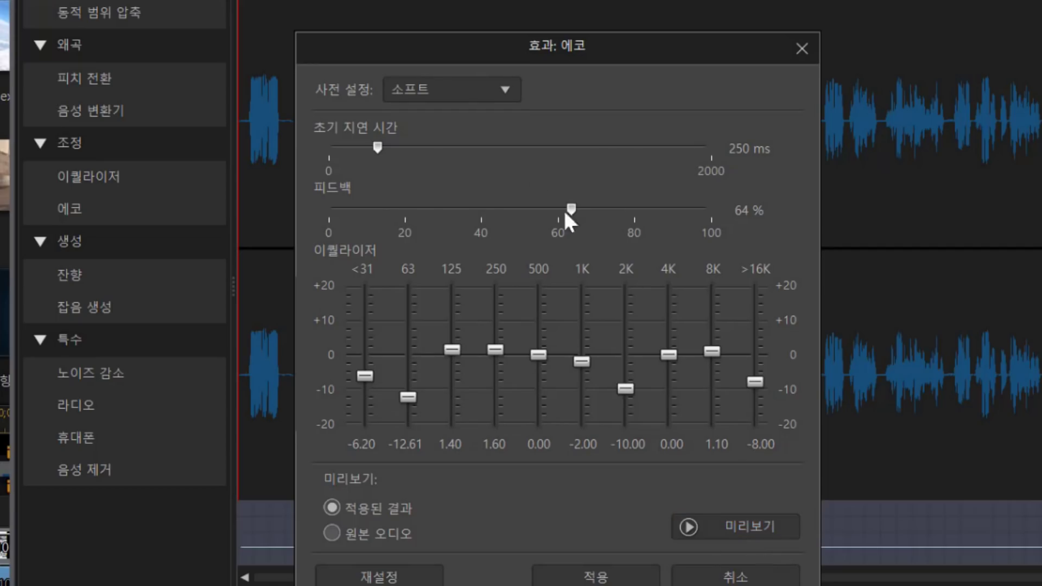
Preview the echo effect with the 헤비 (heavy) and 위스퍼 (whisper) presets in turn
left_click(448, 89)
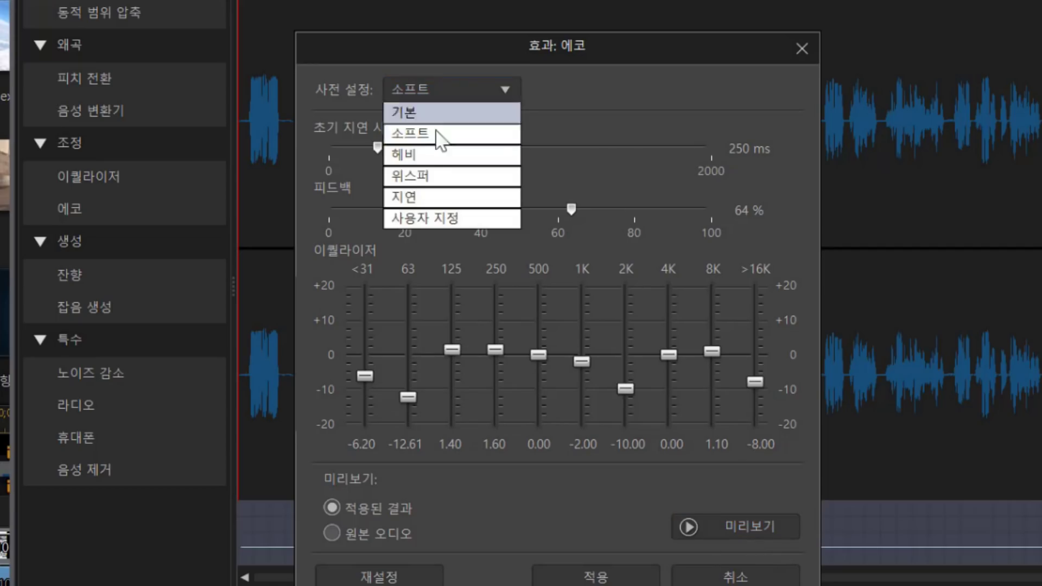
left_click(437, 156)
left_click(722, 536)
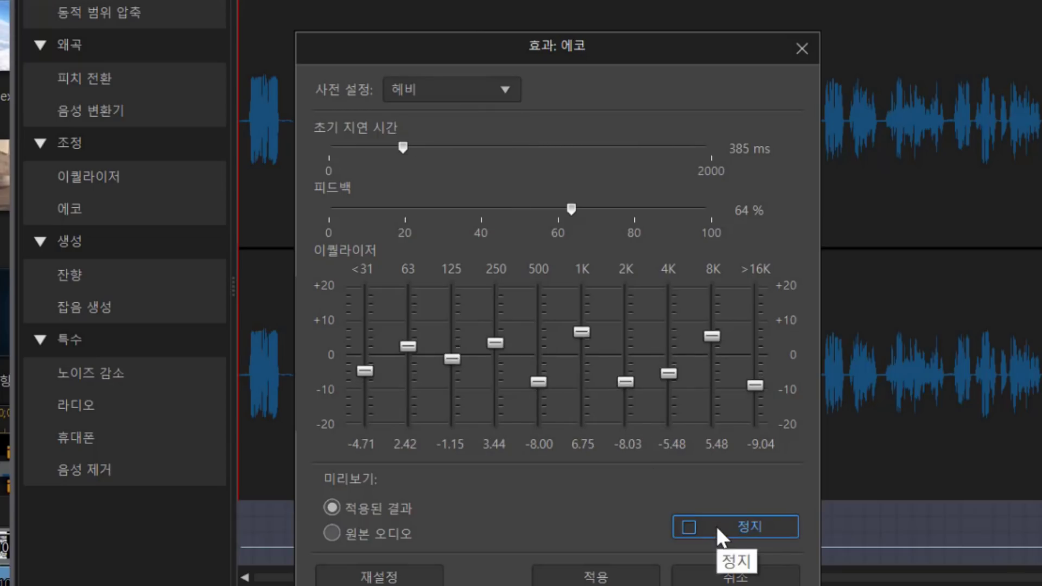
left_click(722, 534)
left_click(494, 89)
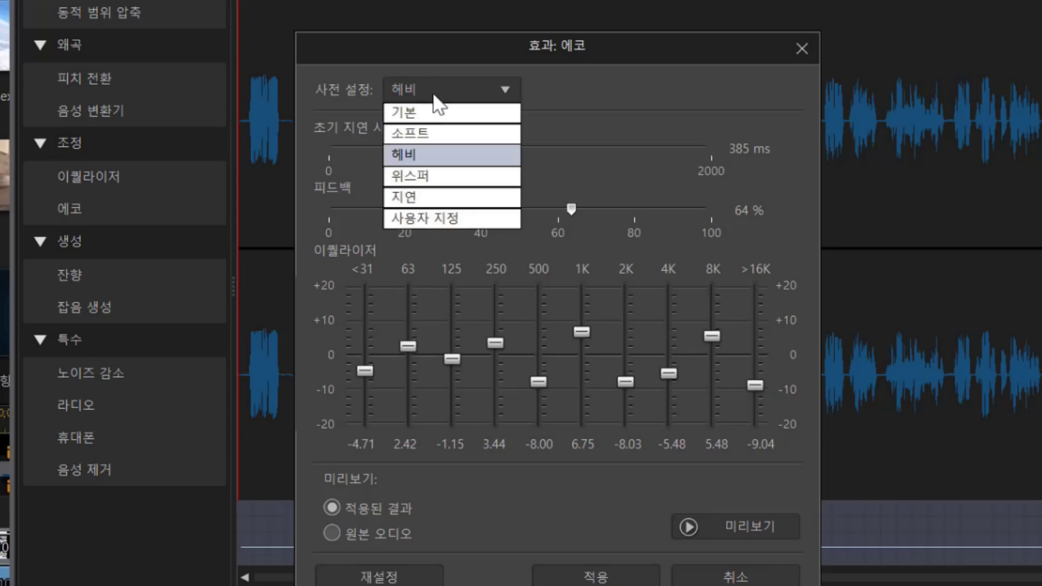
left_click(437, 177)
left_click(759, 531)
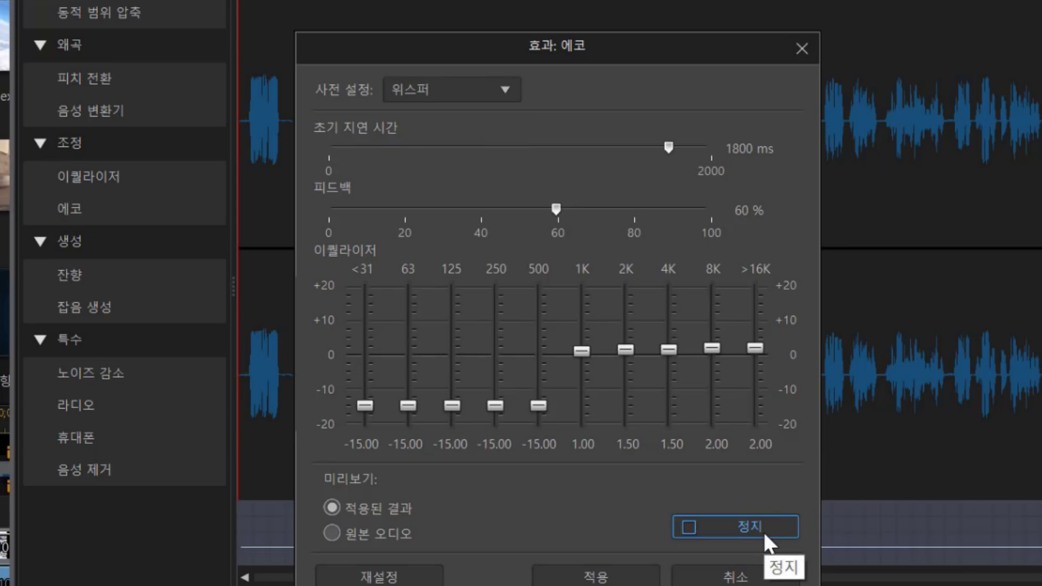
left_click(770, 540)
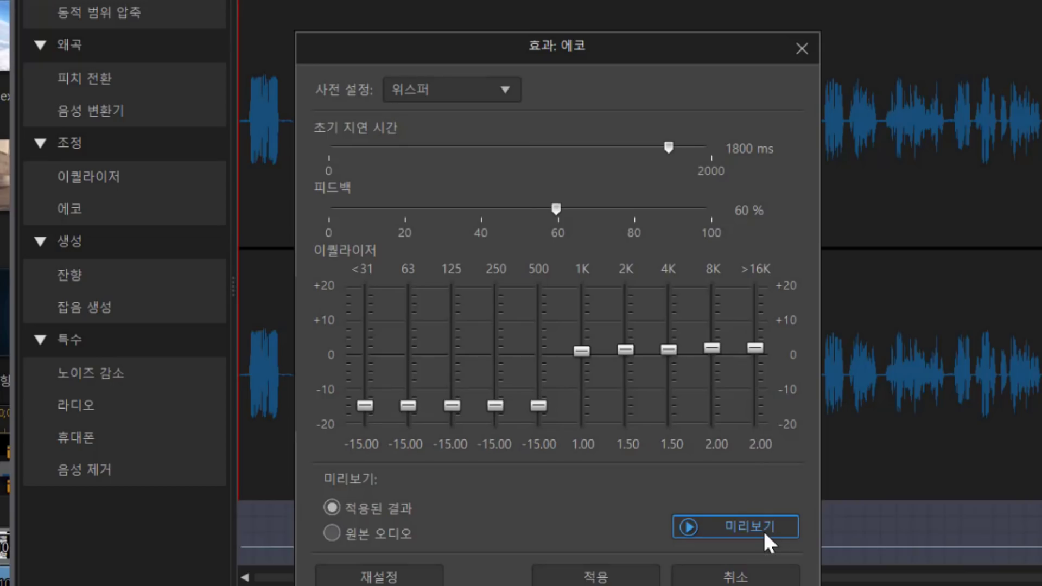
Preview the echo effect with the 지연 (delay) preset and close the effect without applying it
left_click(424, 93)
left_click(429, 197)
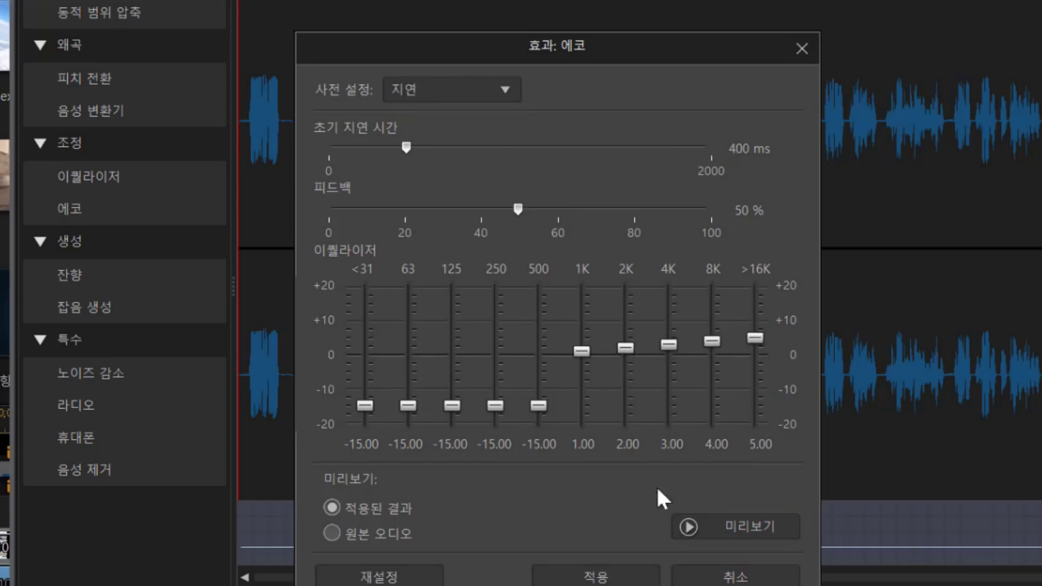
left_click(740, 537)
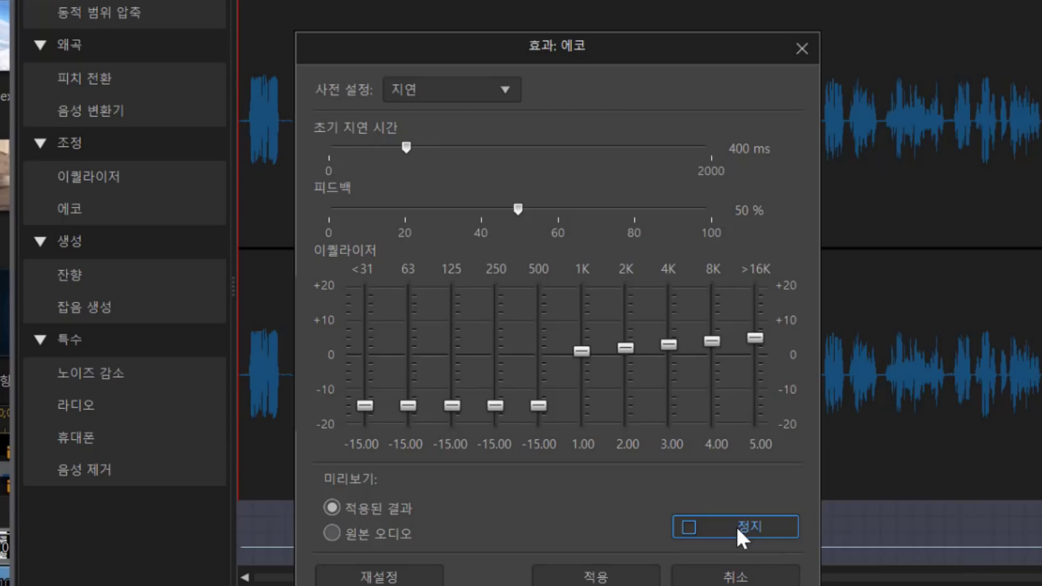
left_click(741, 537)
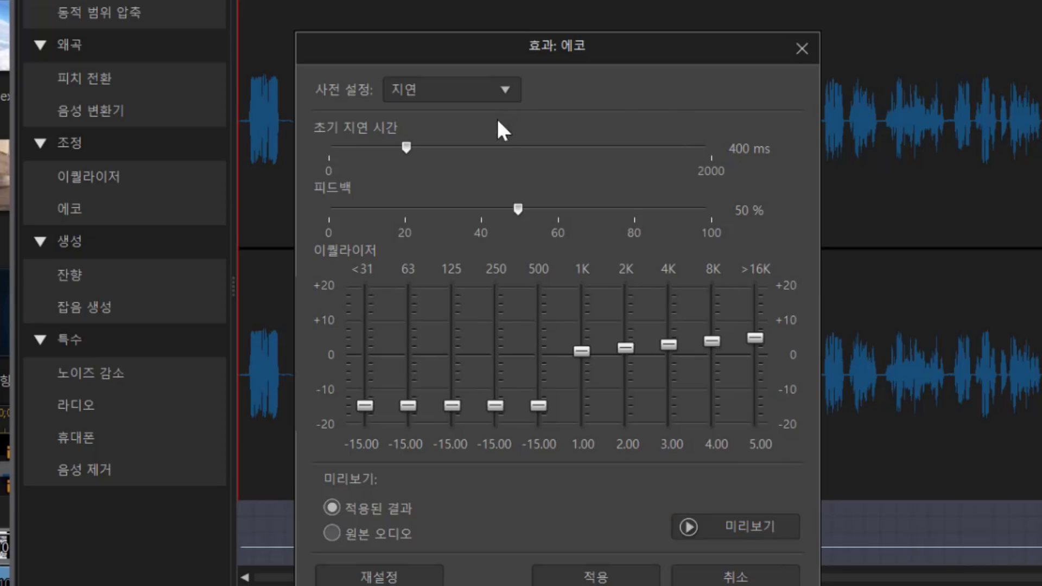
left_click(452, 88)
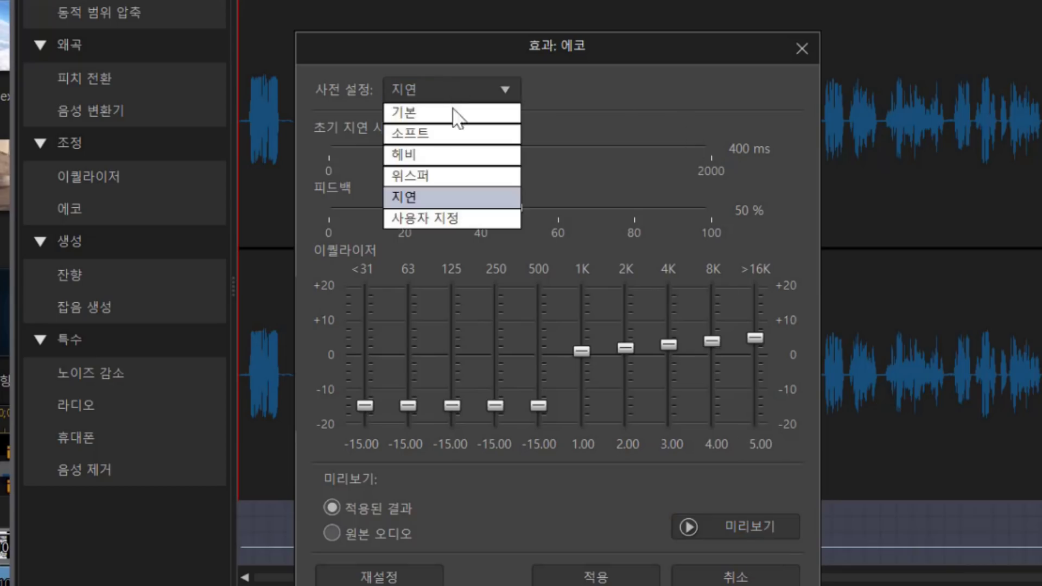
left_click(554, 487)
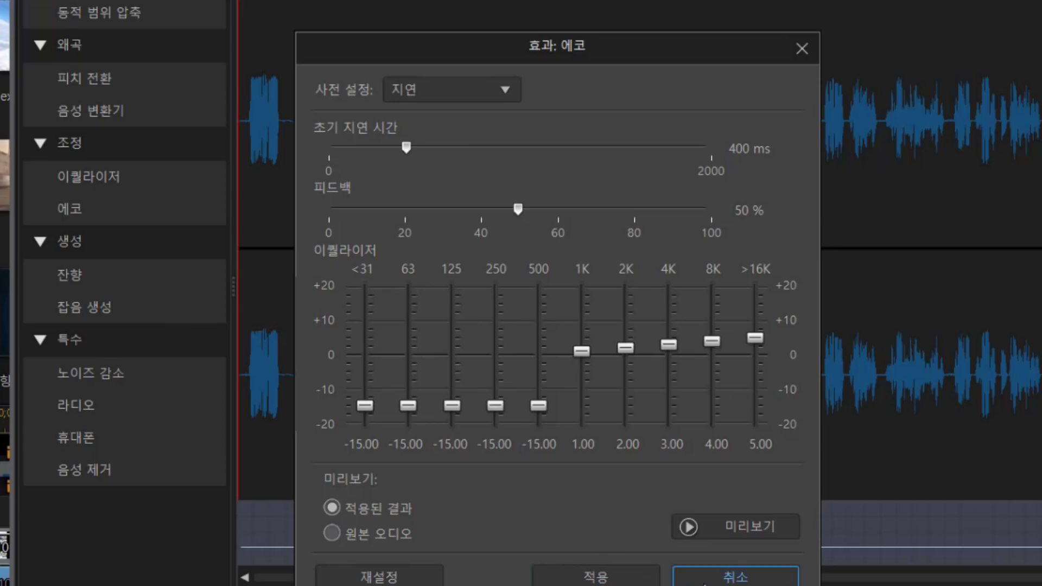
left_click(703, 582)
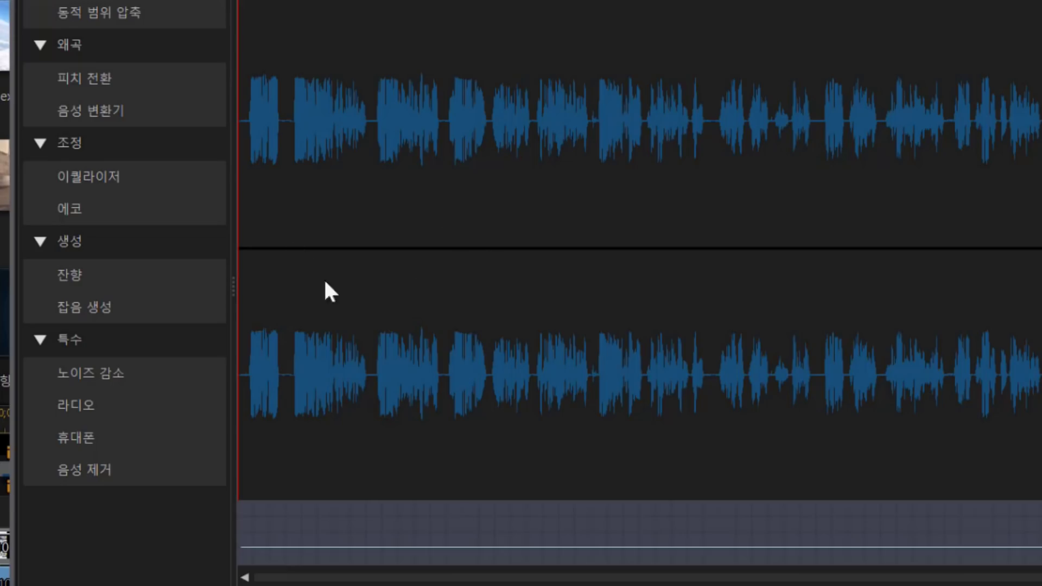
Try the noise generation effect with the 일반 (normal) noise type on the voice clip, and reopen its noise type options
double_click(80, 308)
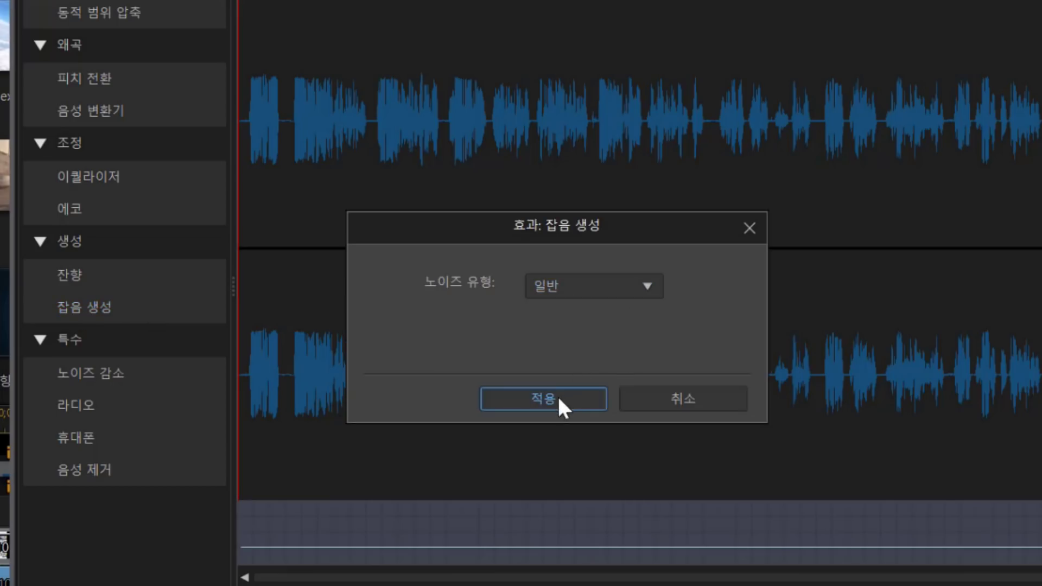
left_click(560, 293)
left_click(472, 358)
left_click(525, 387)
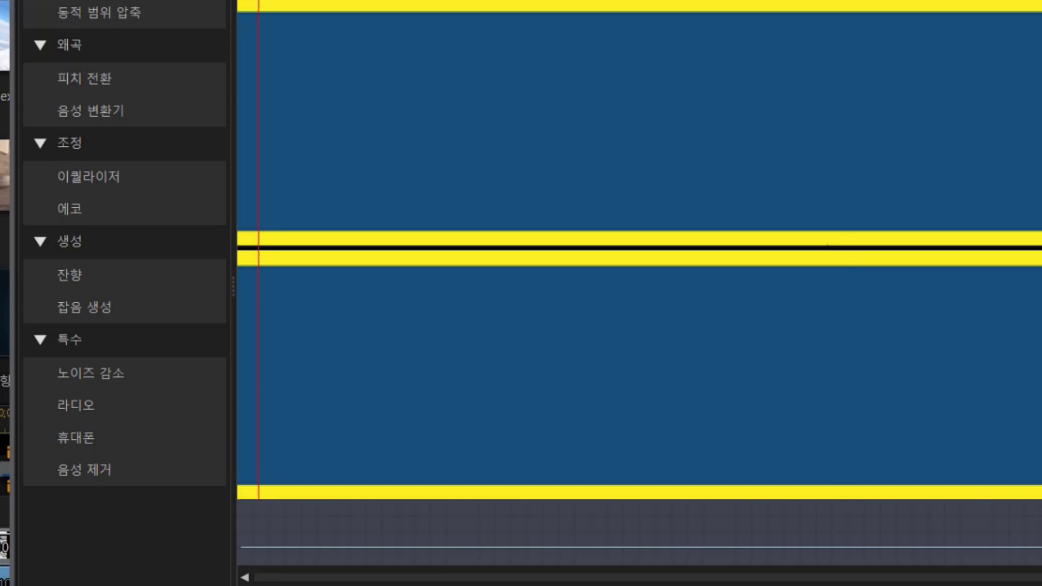
left_click(71, 308)
left_click(588, 288)
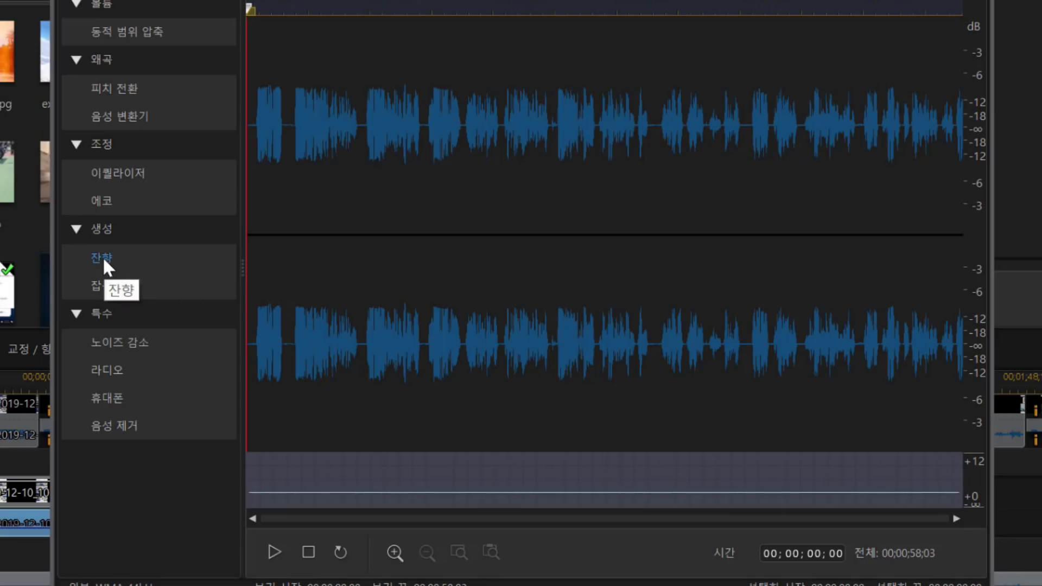
Open the reverb effect for the voice clip and preview it with its default settings
double_click(219, 290)
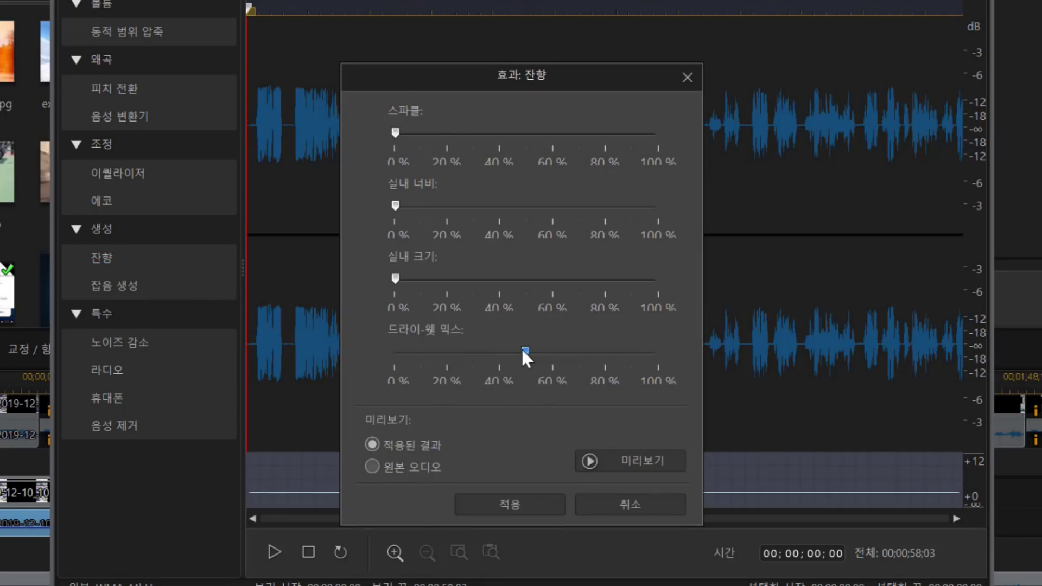
left_click(613, 457)
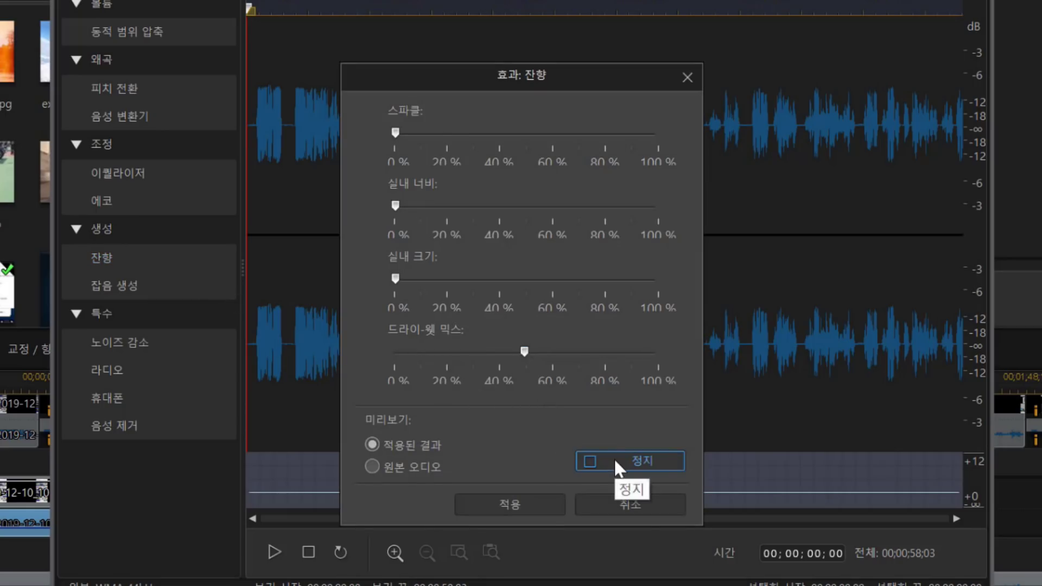
left_click(614, 458)
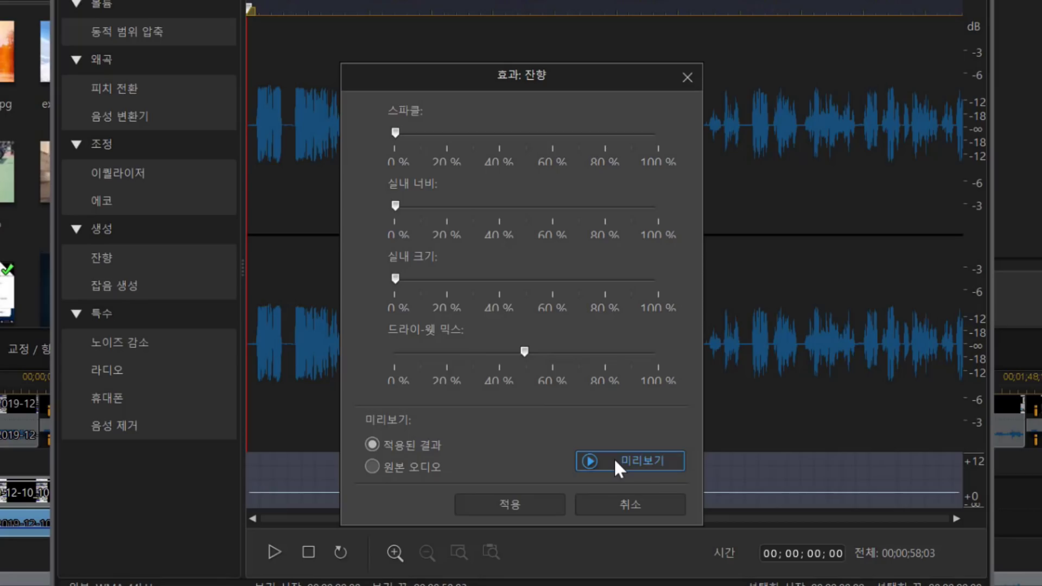
Preview the reverb with the room size (실내 크기) raised to about 43% and again at about 64%
left_click_drag(395, 278, 509, 277)
left_click(615, 460)
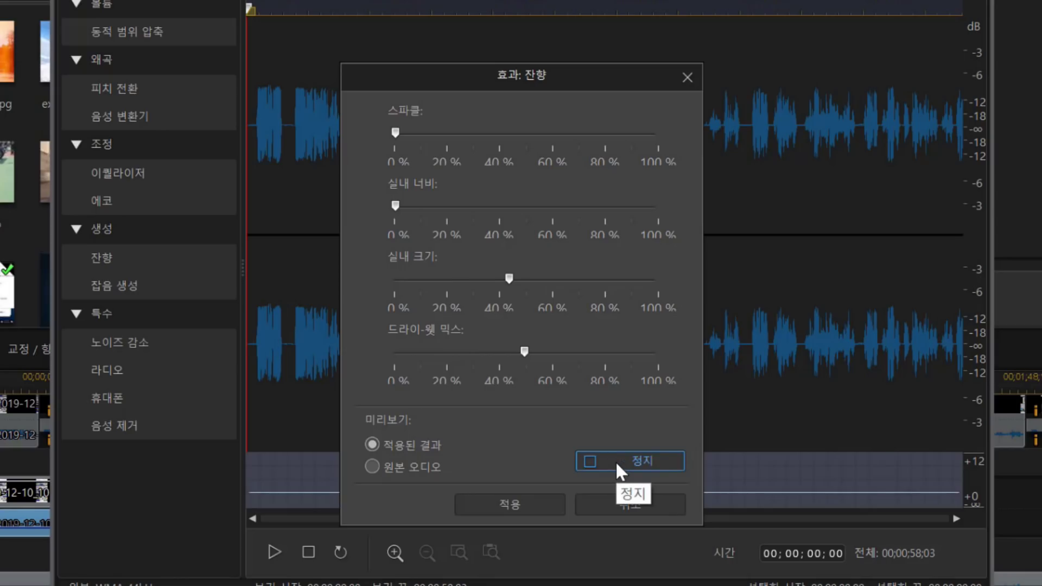
left_click(617, 462)
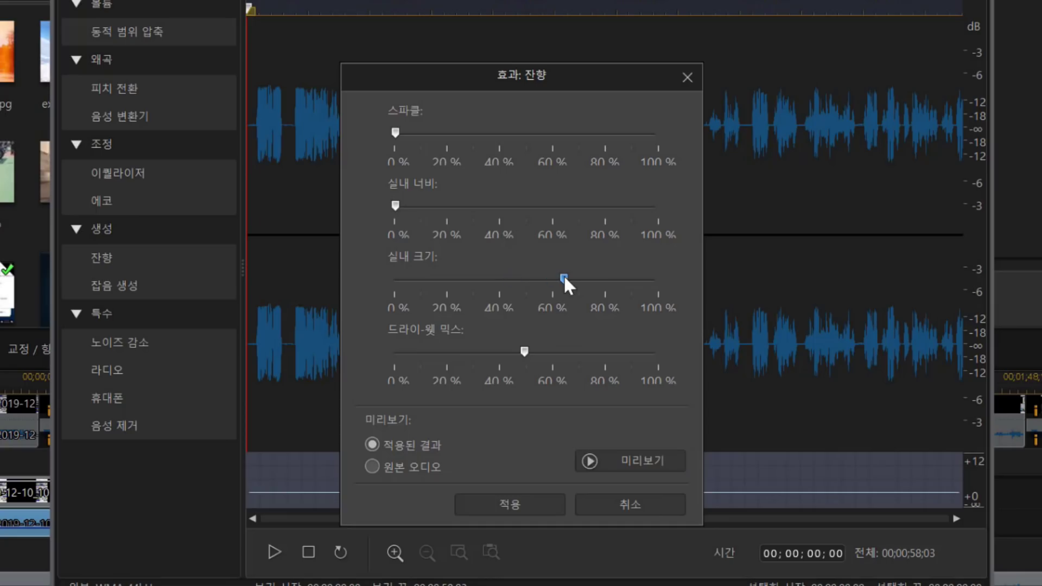
left_click(631, 465)
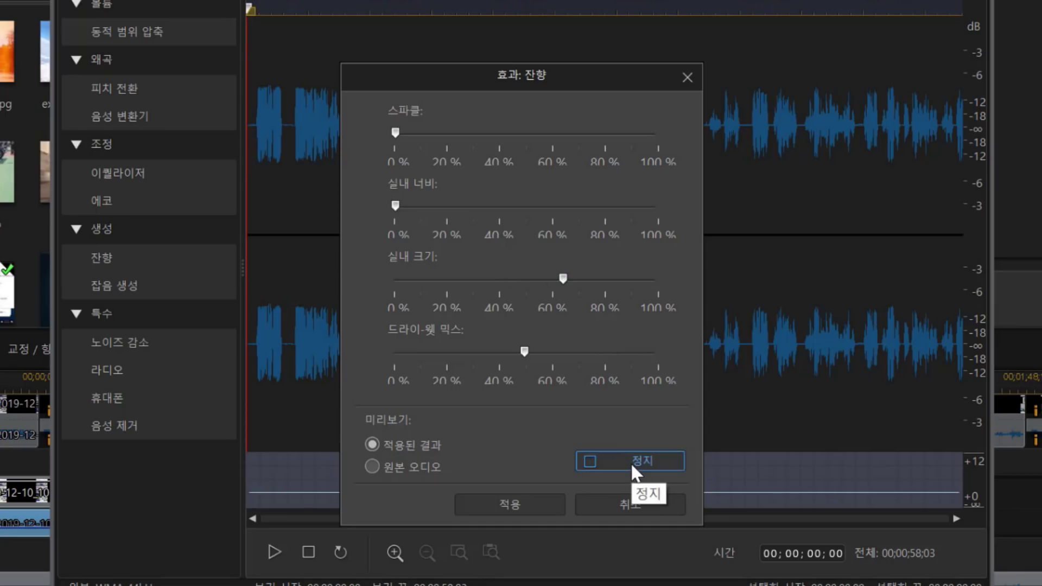
left_click(631, 463)
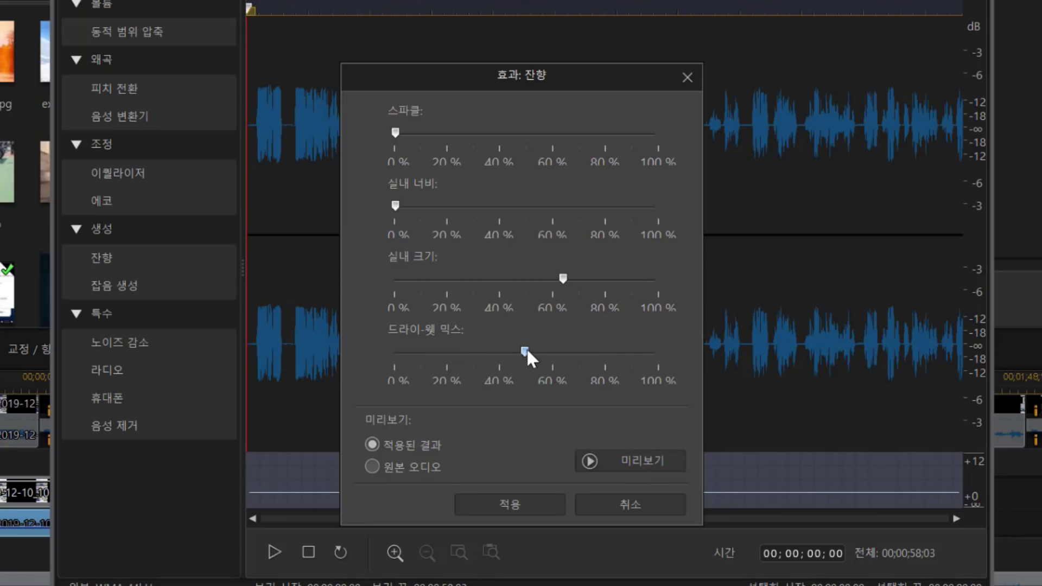
Raise the reverb's dry-wet mix to about 69%, preview the result and play the original audio for comparison
left_click_drag(579, 350, 577, 352)
left_click(618, 462)
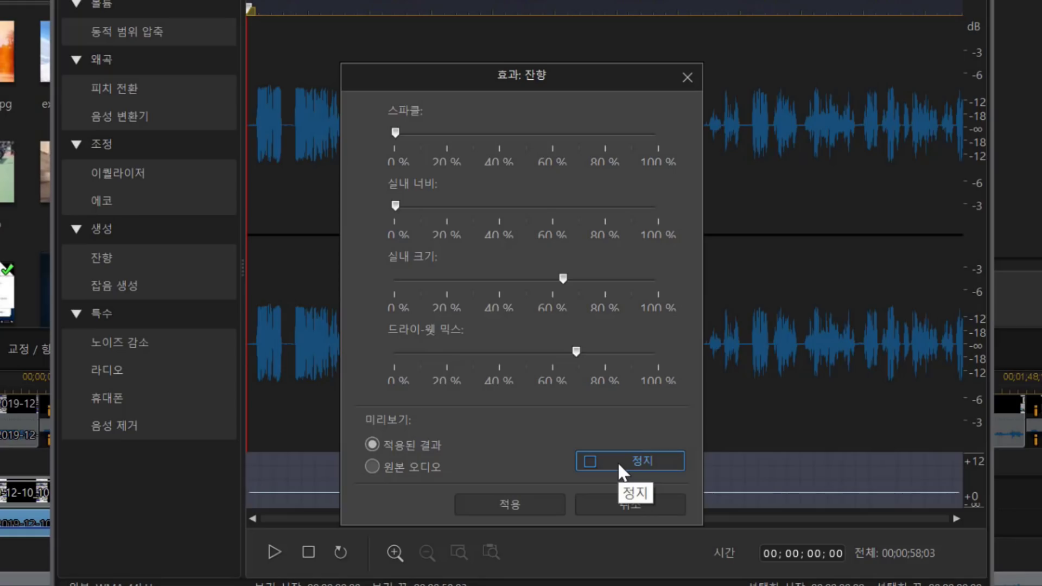
left_click(617, 461)
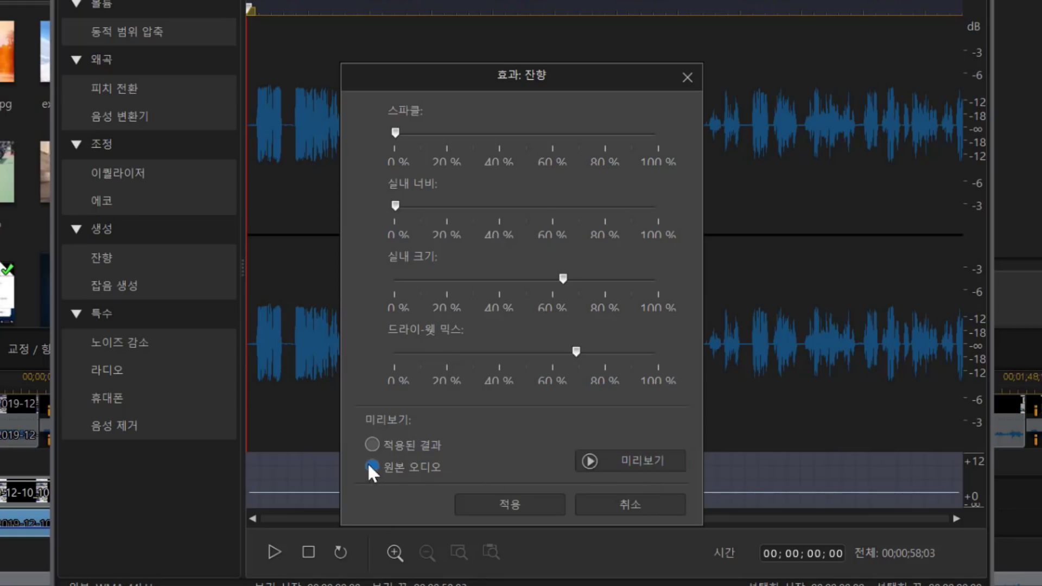
left_click(622, 459)
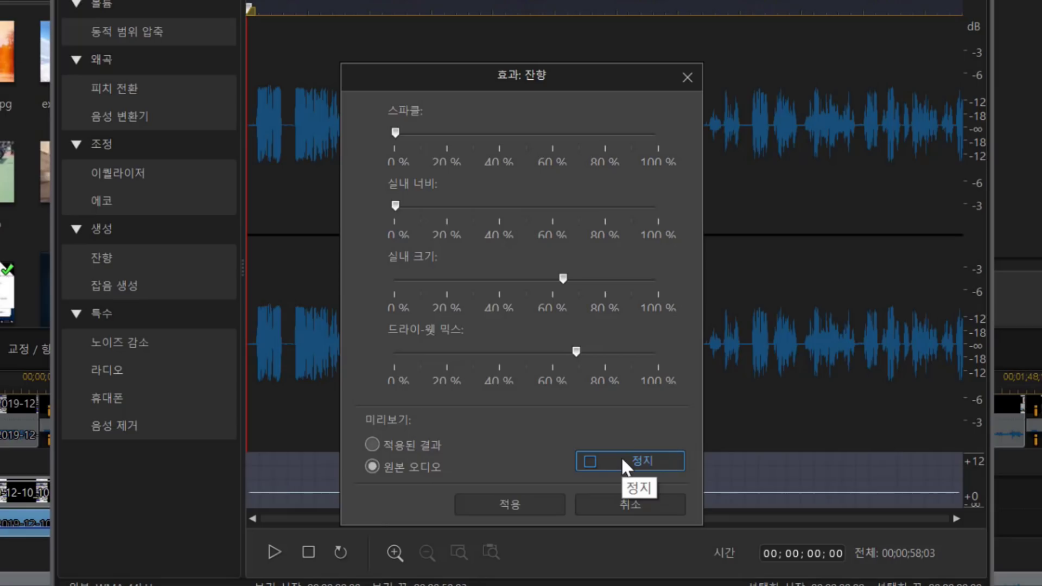
Preview the applied reverb result again, cancel the effect and close the audio editor without keeping changes
left_click(621, 460)
left_click(655, 459)
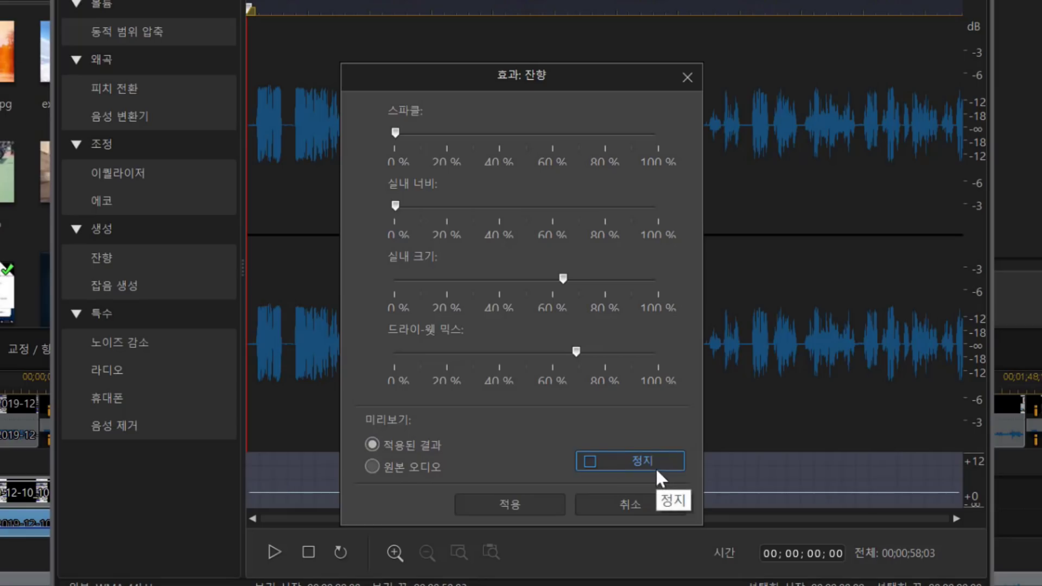
left_click(643, 461)
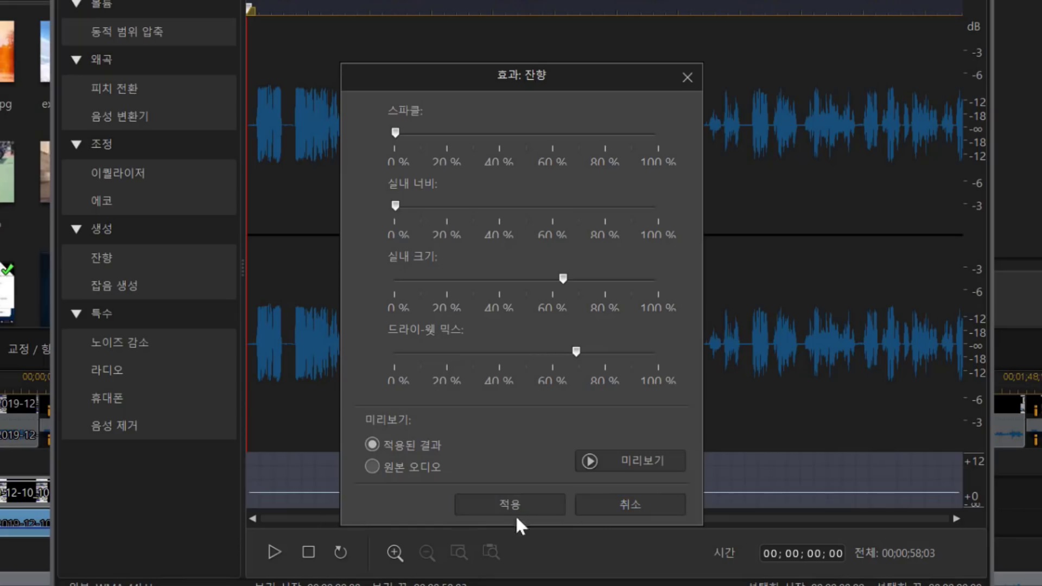
left_click(643, 510)
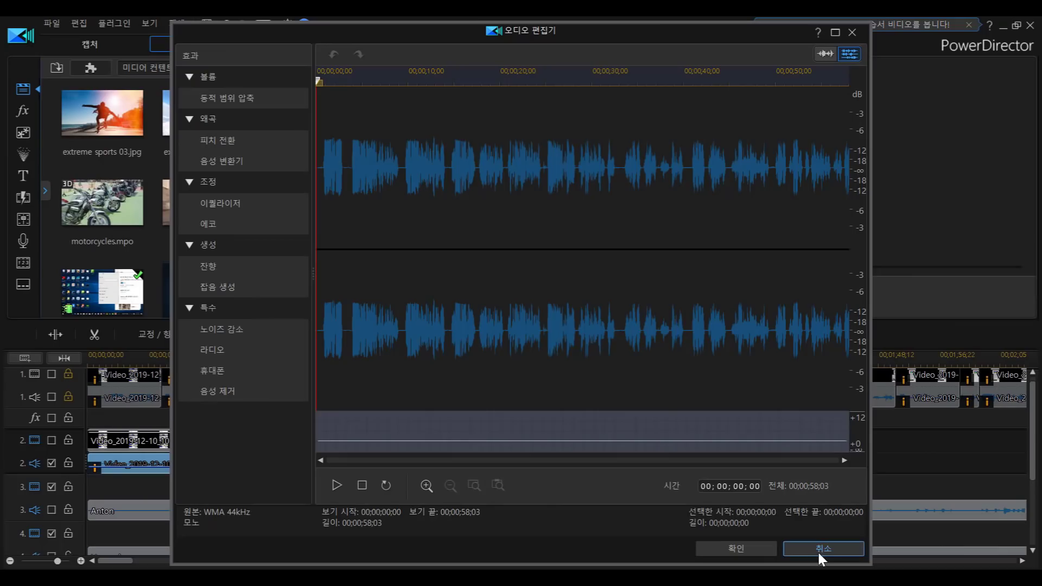
left_click(822, 548)
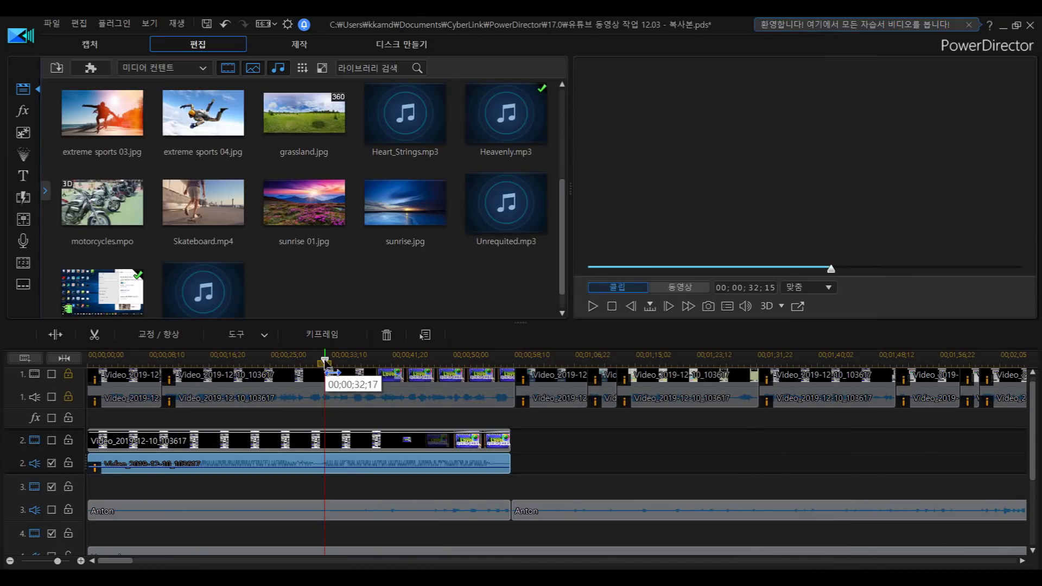
Return the playhead to the start of the timeline and look over the clips on all the tracks, leaving none selected
left_click_drag(324, 362, 291, 362)
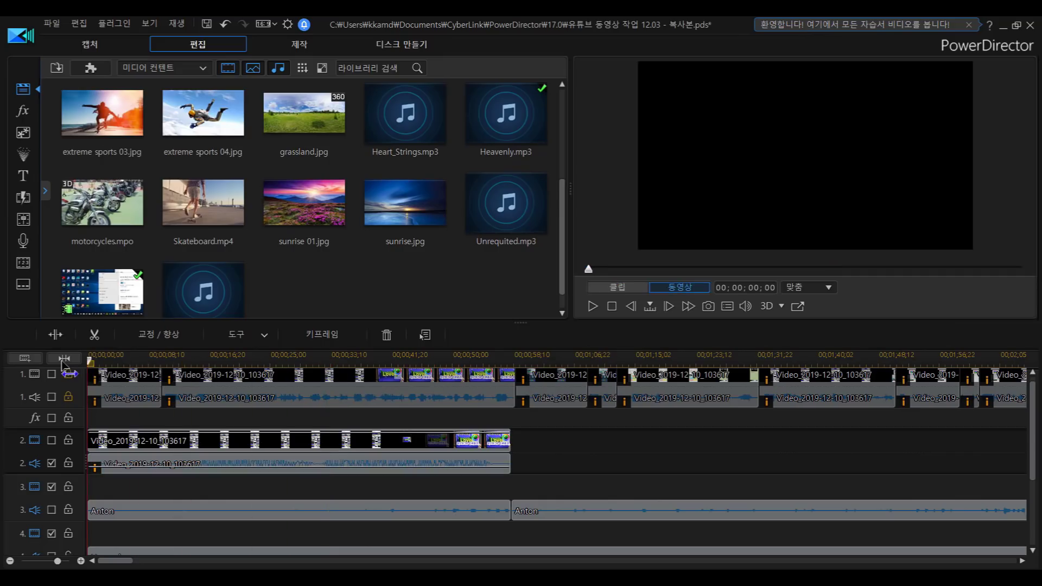
left_click(272, 464)
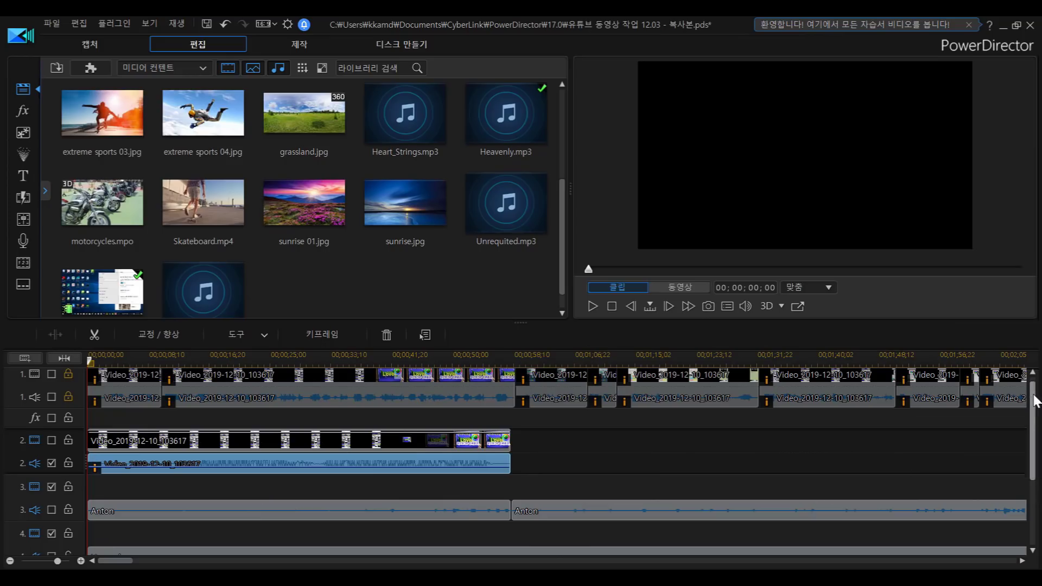
left_click_drag(1034, 396, 1037, 483)
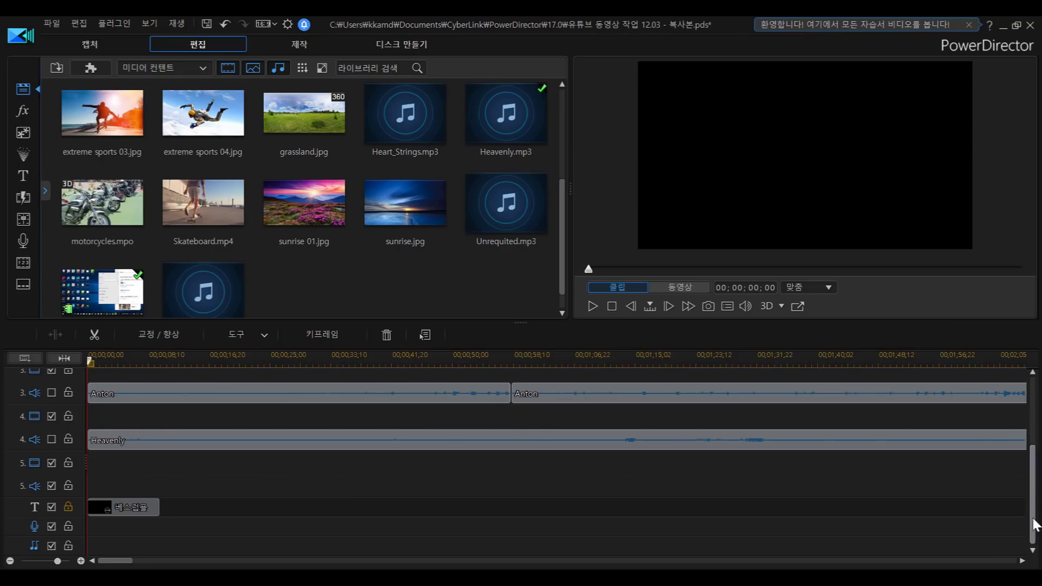
left_click(592, 481)
scroll(591, 480, "up", 3)
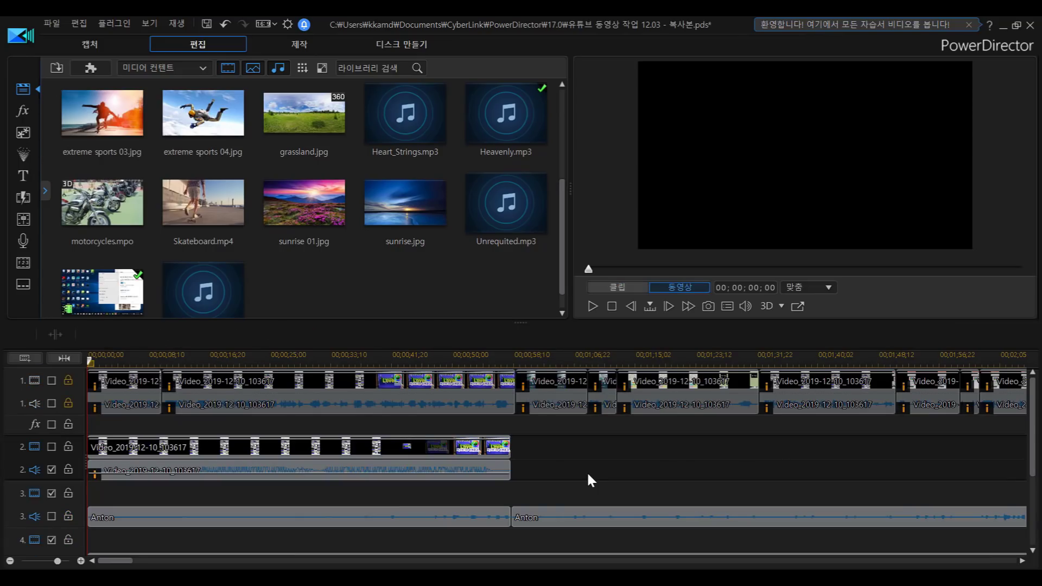